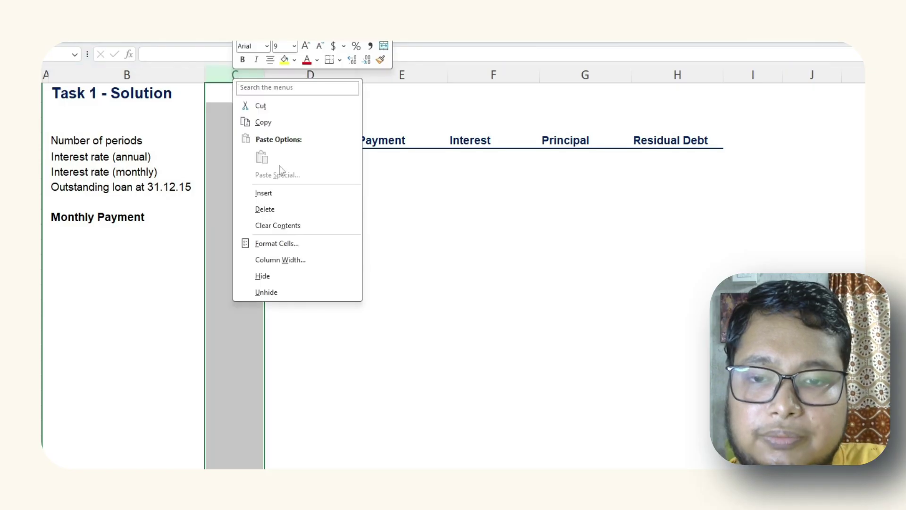
Insert a new column C directly beside the loan parameter labels in column B
{"action": "left_click", "coordinate": [279, 188]}
{"action": "left_click", "coordinate": [189, 171]}
Calculate the number of periods in C4 with the formula =10*12
{"action": "left_click", "coordinate": [277, 141]}
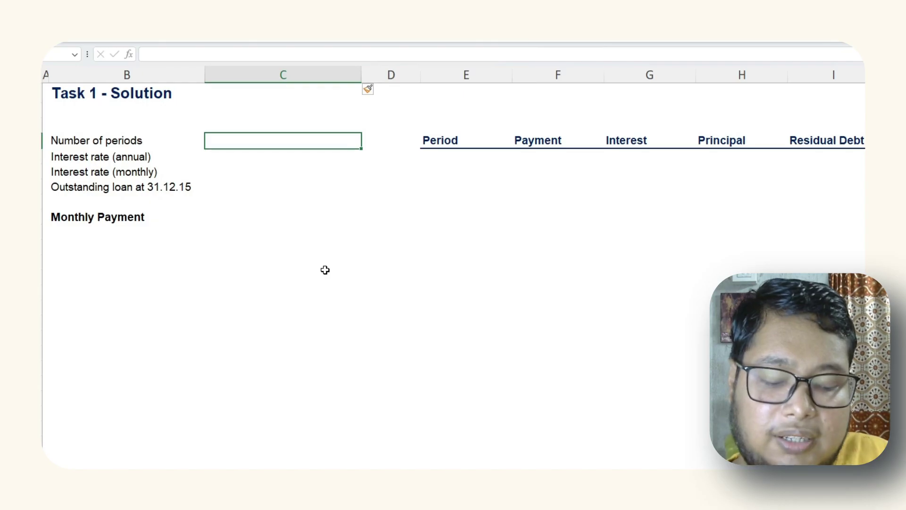
{"action": "type", "text": "="}
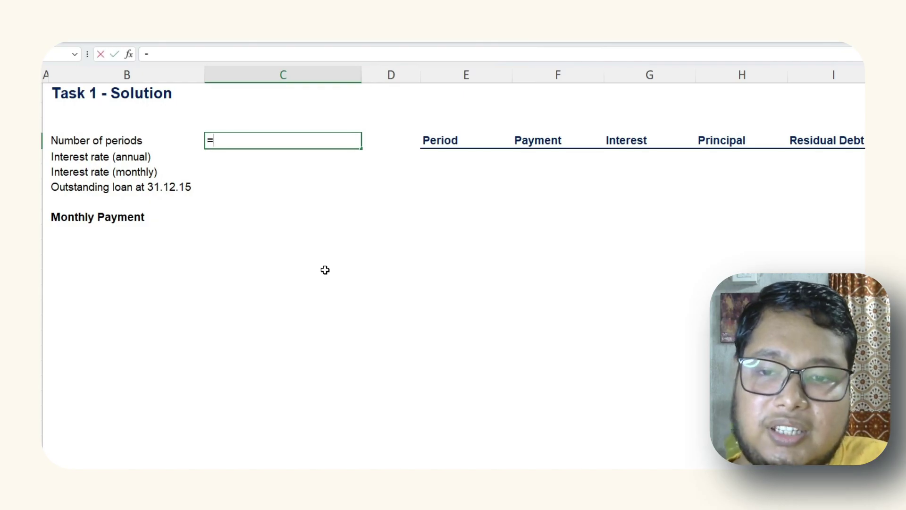
{"action": "type", "text": "10"}
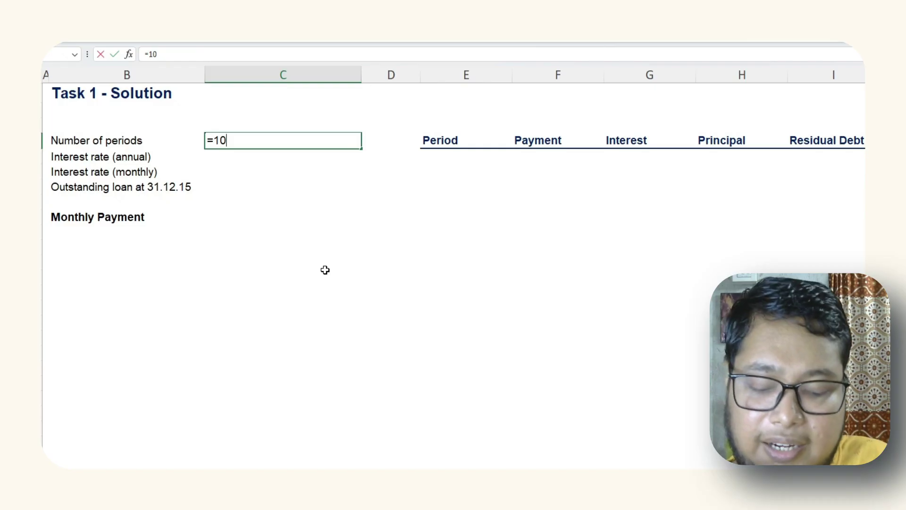
{"action": "type", "text": "*"}
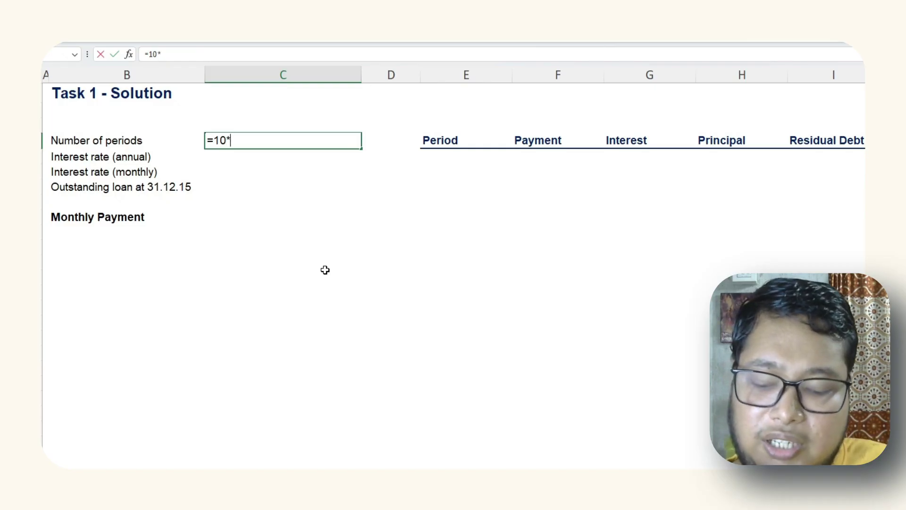
{"action": "type", "text": "12"}
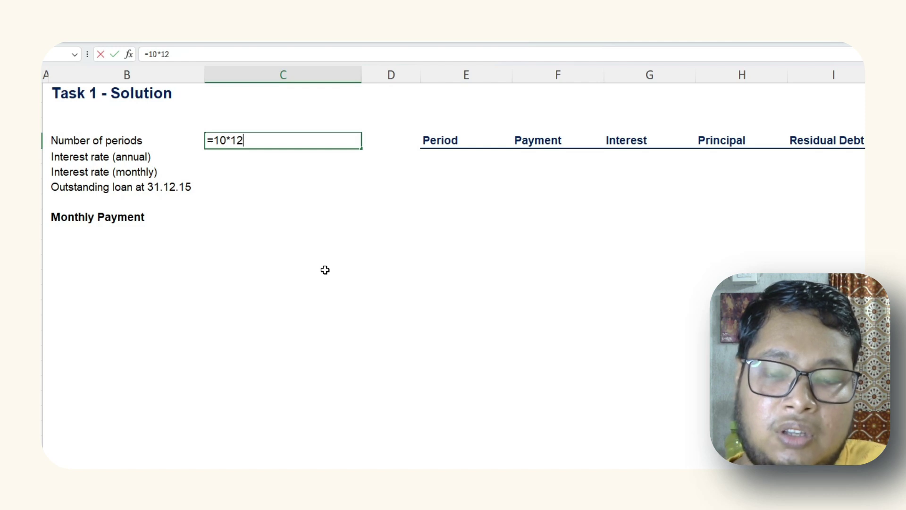
{"action": "key", "text": "Return"}
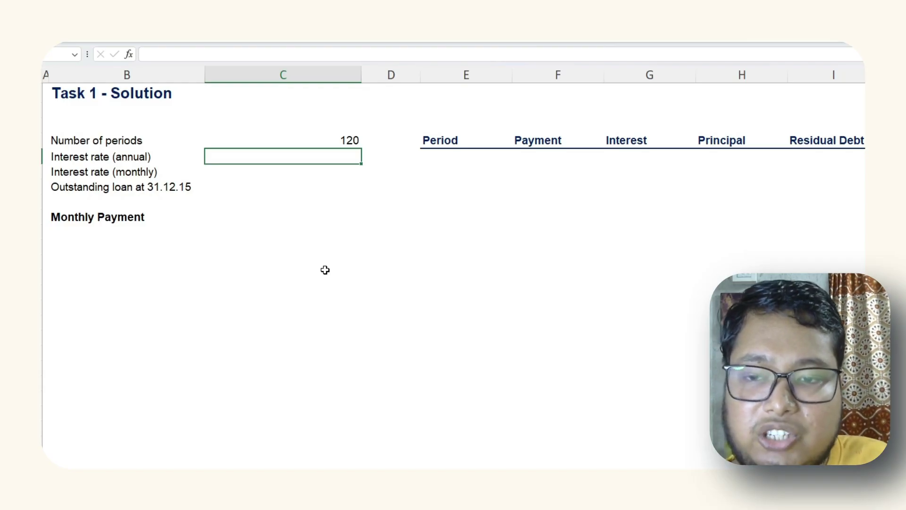
Set the annual interest rate to 4% in C5 and calculate the monthly rate below it as =C5/12
{"action": "type", "text": "4"}
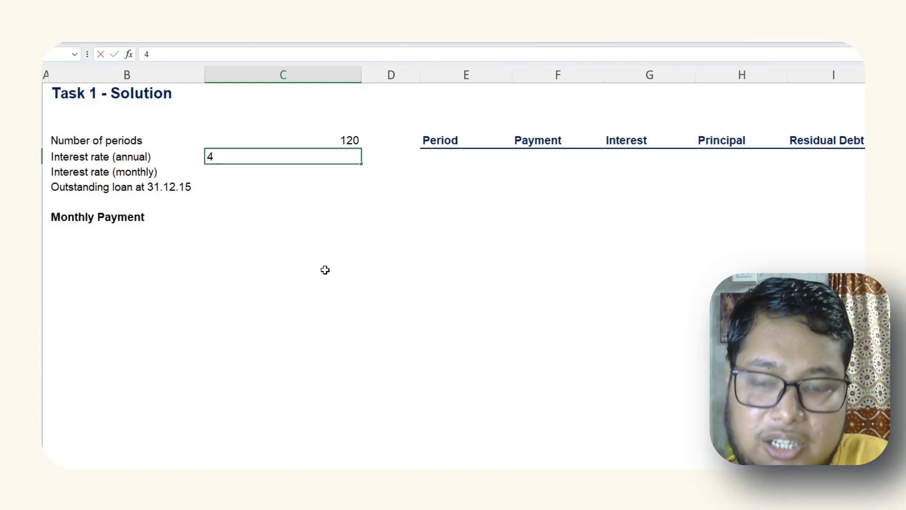
{"action": "type", "text": "%"}
{"action": "key", "text": "Return"}
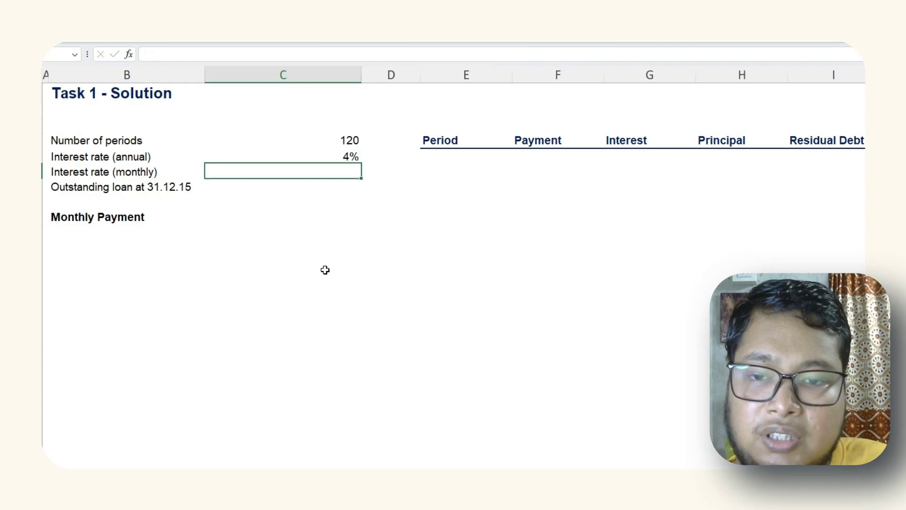
{"action": "type", "text": "="}
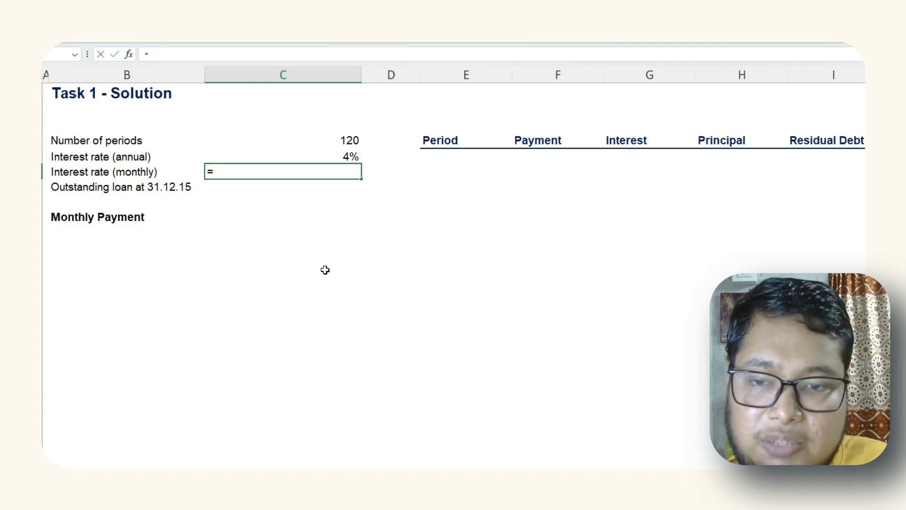
{"action": "key", "text": "Up"}
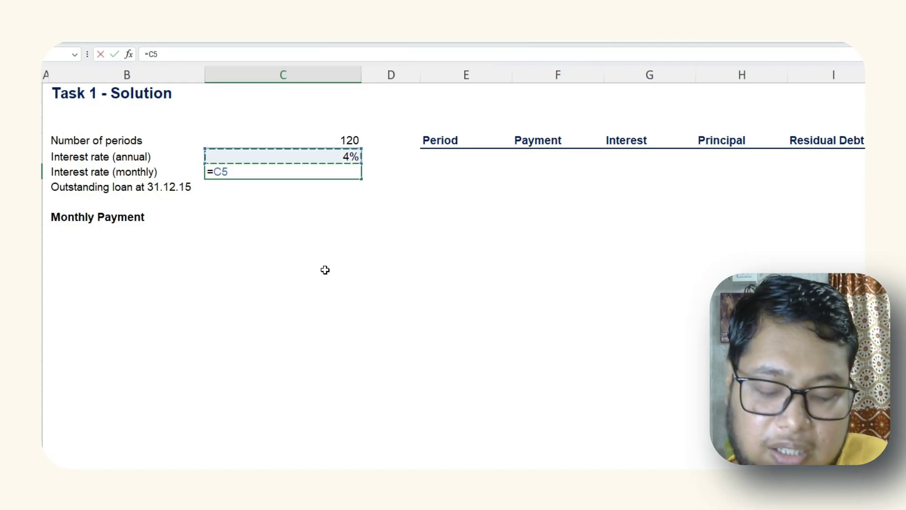
{"action": "type", "text": "/12"}
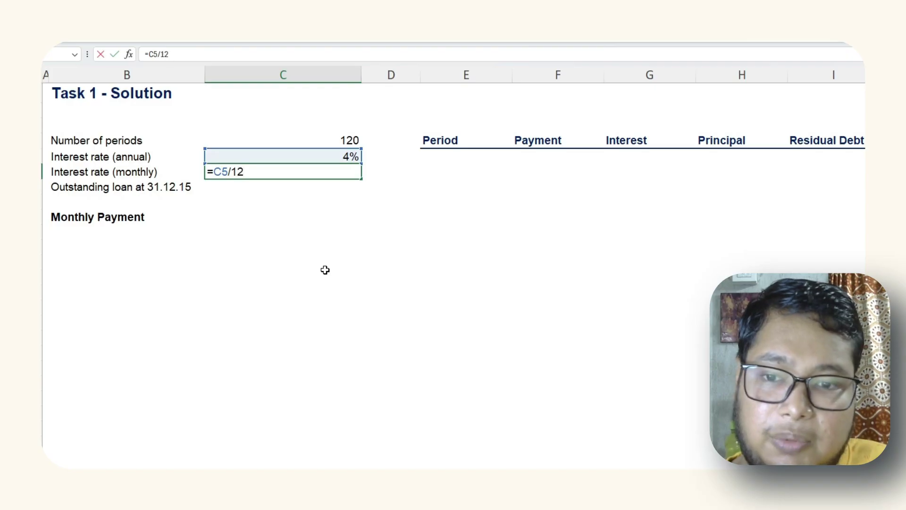
{"action": "key", "text": "Return"}
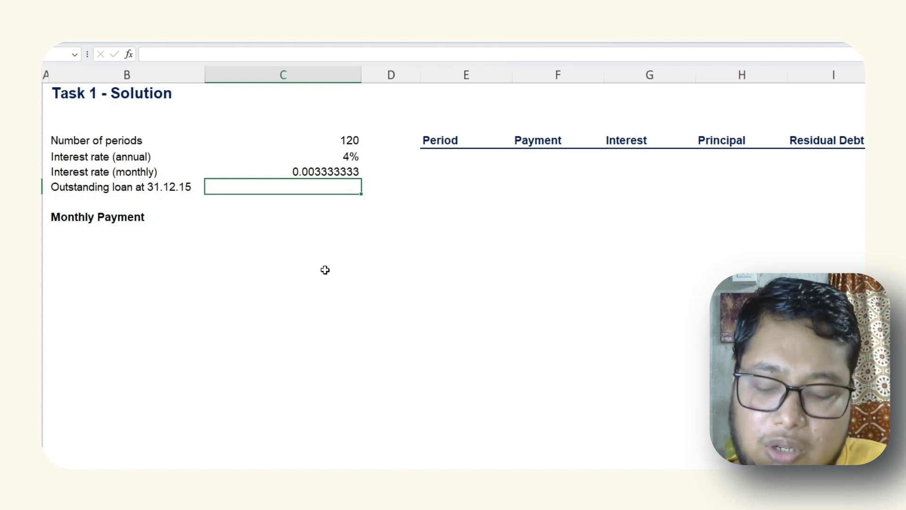
Enter 120000000 as the outstanding loan at 31.12.15
{"action": "type", "text": "120"}
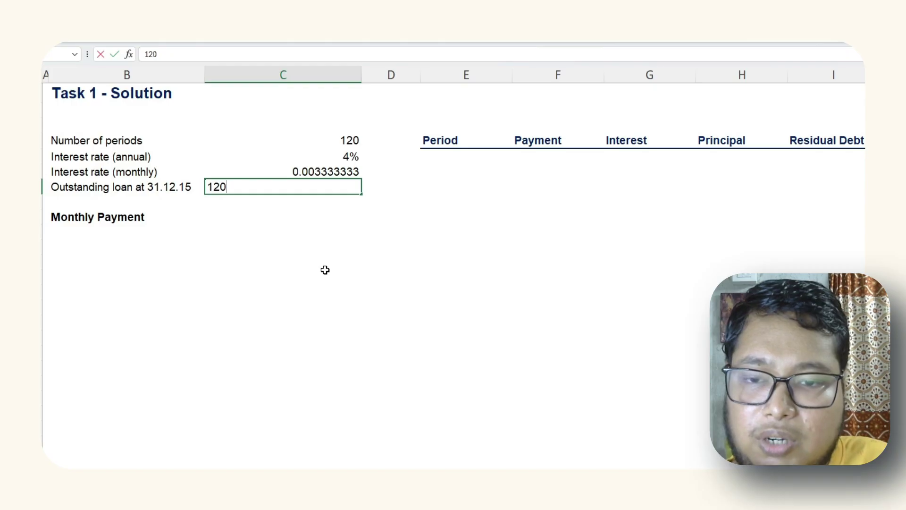
{"action": "type", "text": "000000"}
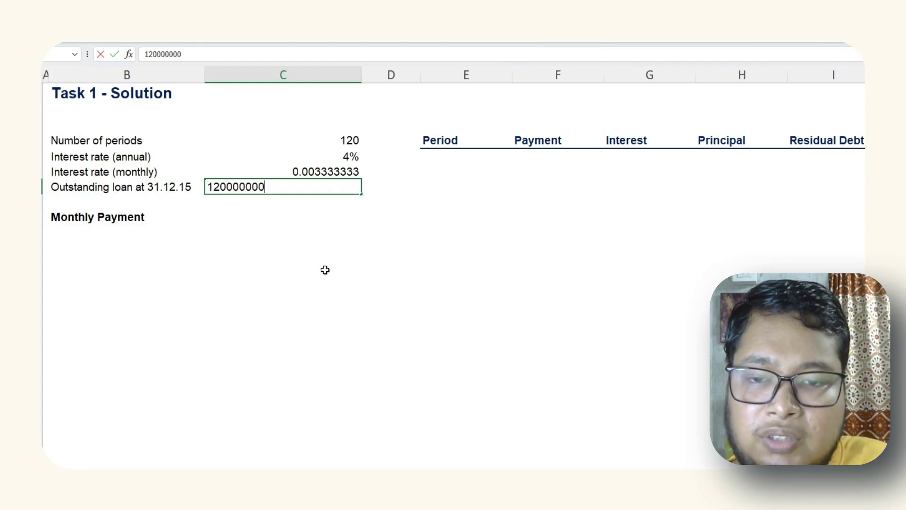
{"action": "key", "text": "Return"}
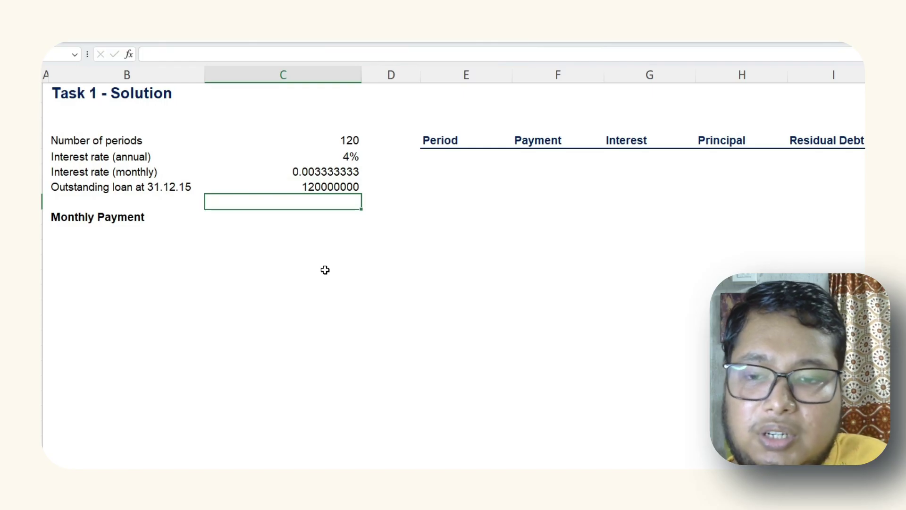
Calculate the monthly payment with =PMT(C6,C4,C7), using the monthly rate, number of periods and outstanding loan
{"action": "key", "text": "Down"}
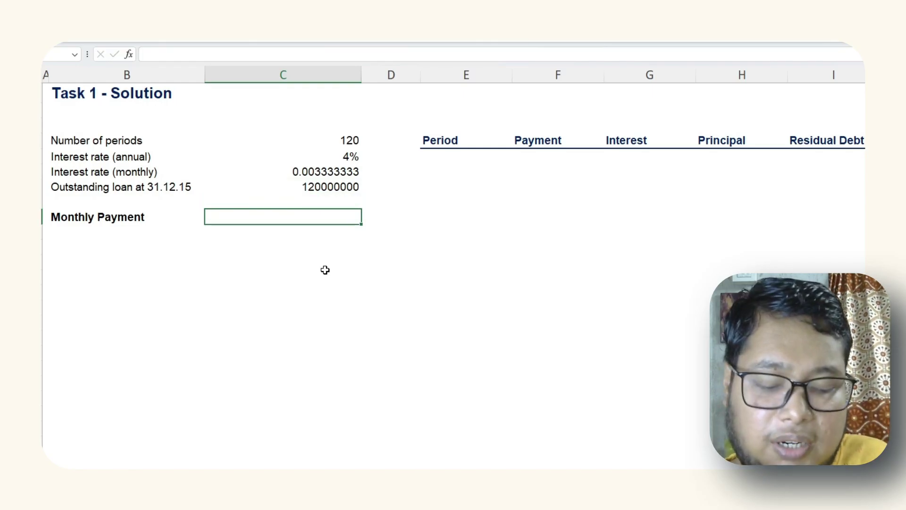
{"action": "type", "text": "="}
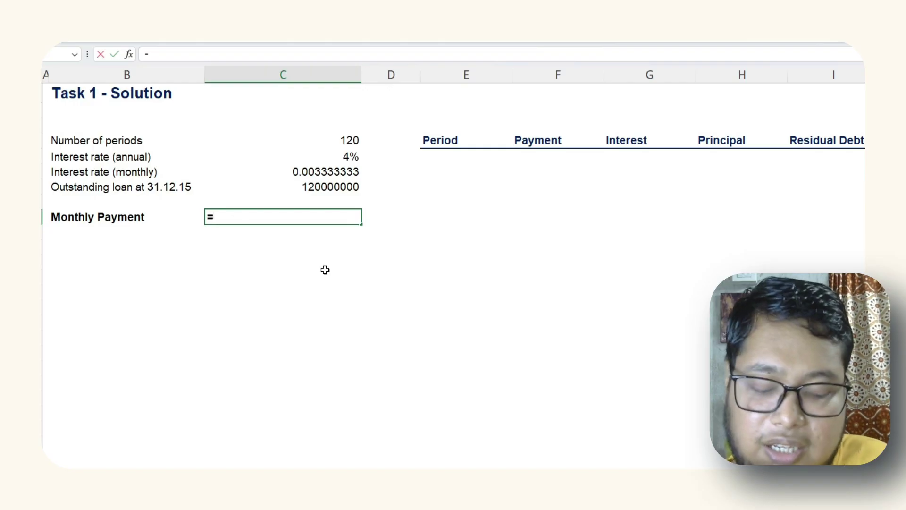
{"action": "type", "text": "pmt"}
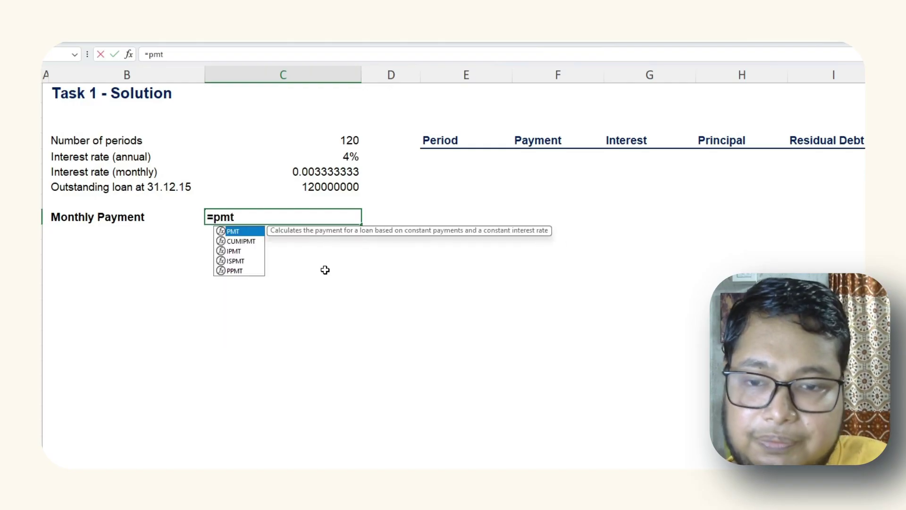
{"action": "key", "text": "Tab"}
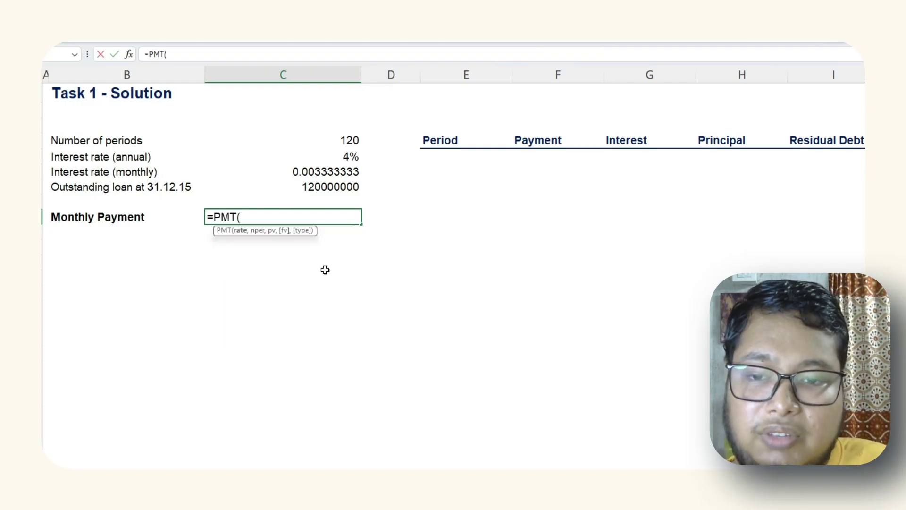
{"action": "key", "text": "Up"}
{"action": "key", "text": "Up"}
{"action": "key", "text": "Up"}
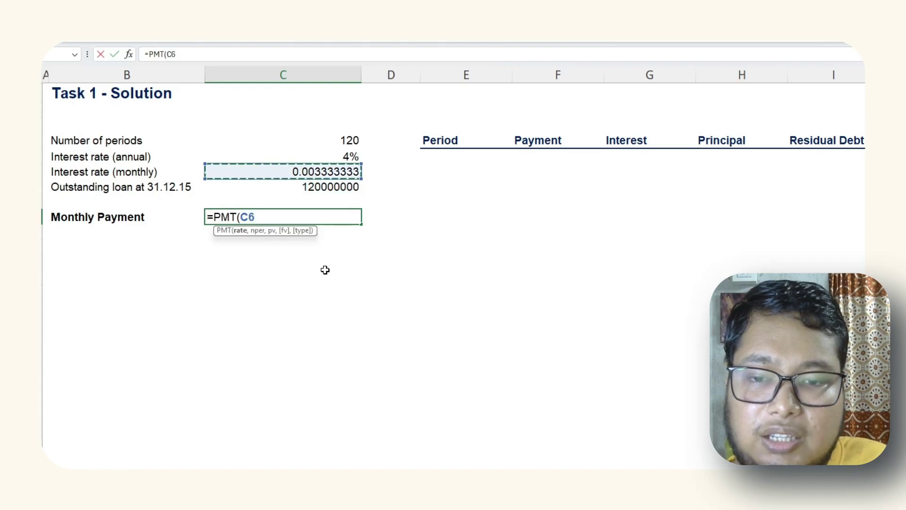
{"action": "type", "text": ","}
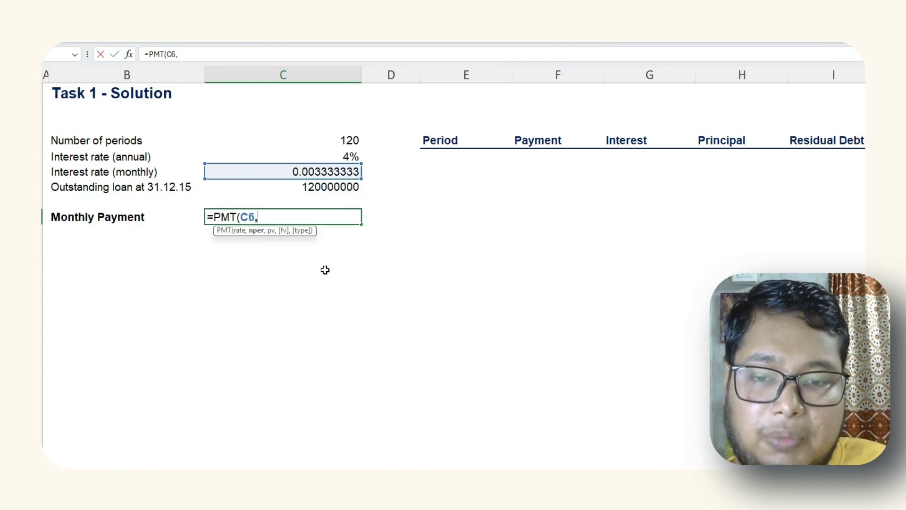
{"action": "key", "text": "Up"}
{"action": "key", "text": "Up"}
{"action": "key", "text": "Up"}
{"action": "key", "text": "Up"}
{"action": "key", "text": "Up"}
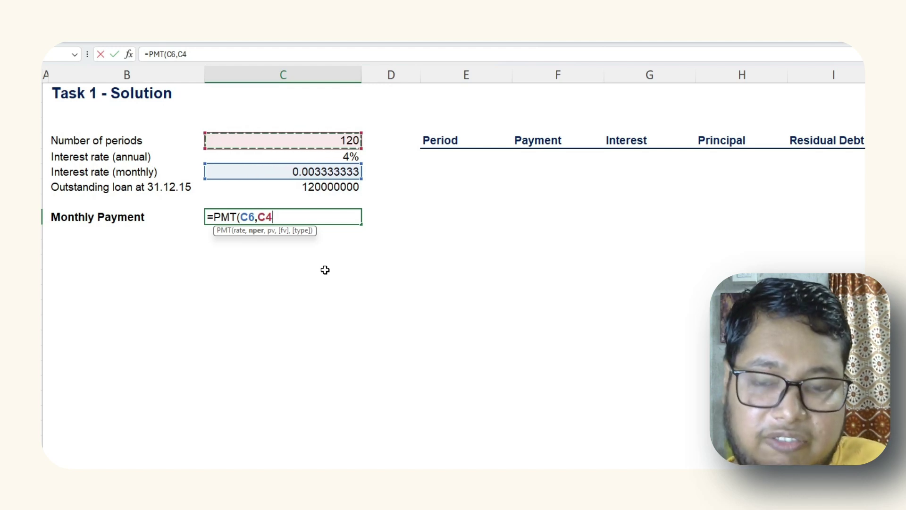
{"action": "type", "text": ","}
{"action": "key", "text": "Up"}
{"action": "key", "text": "Up"}
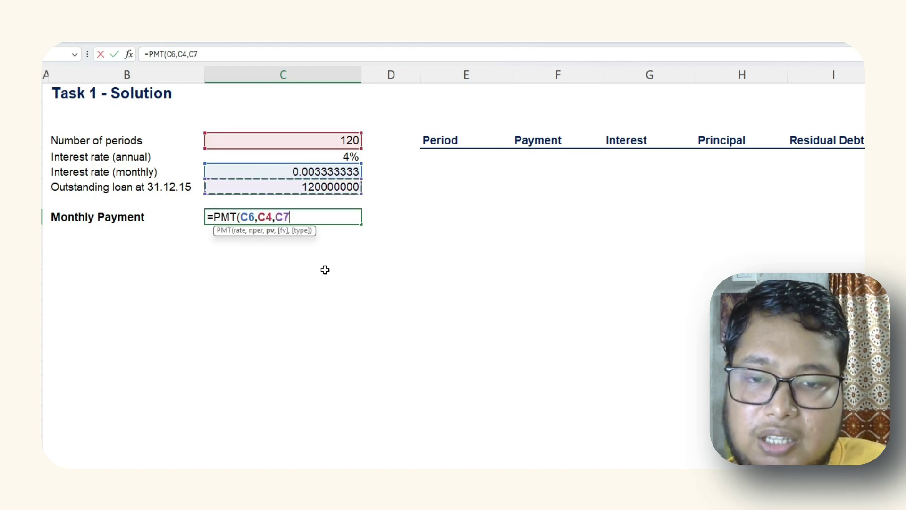
{"action": "type", "text": ")"}
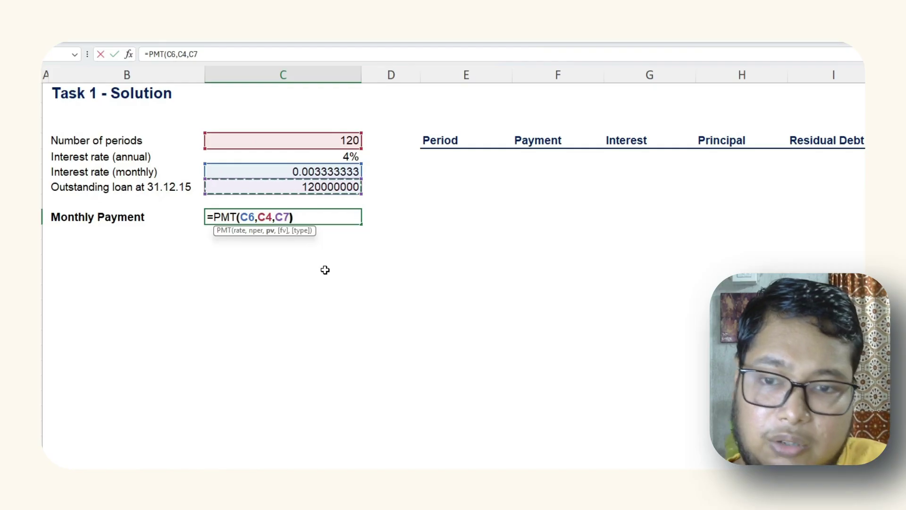
{"action": "key", "text": "Return"}
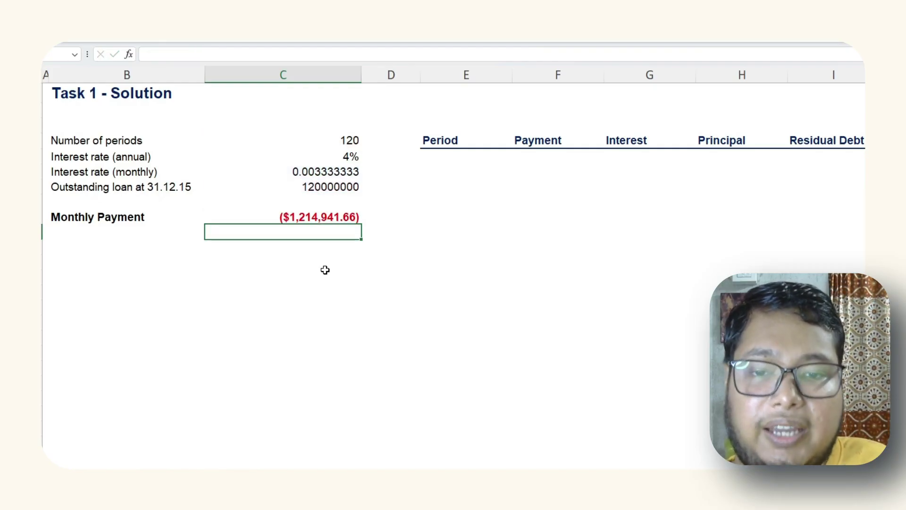
Reverse the sign of the monthly payment by changing its formula to =-PMT(C6,C4,C7)
{"action": "key", "text": "Up"}
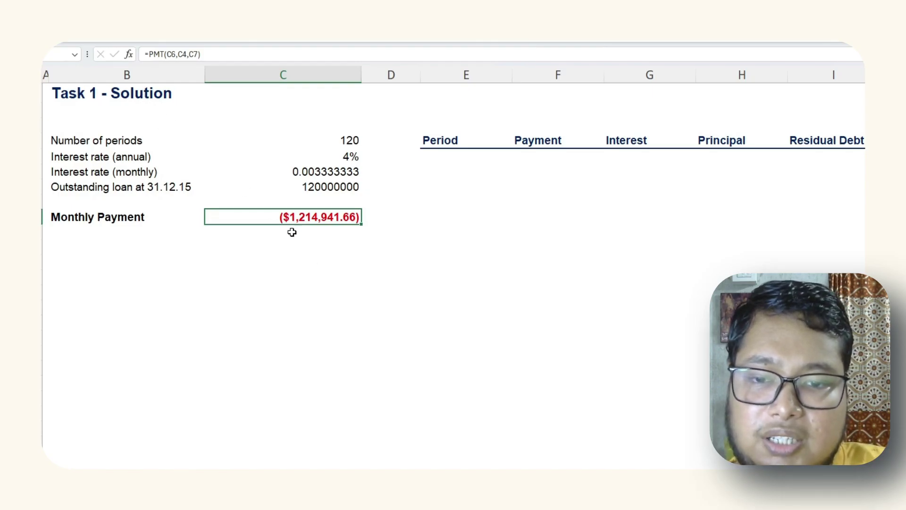
{"action": "double_click", "coordinate": [290, 217]}
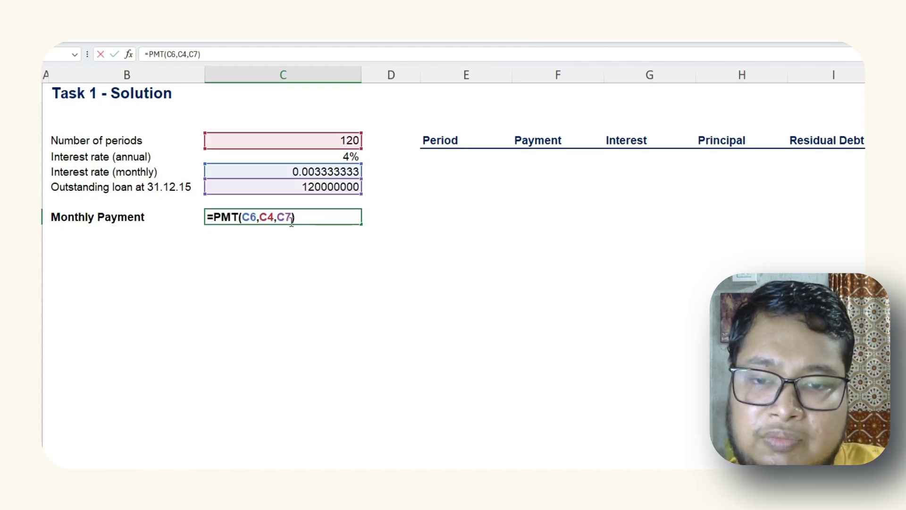
{"action": "left_click", "coordinate": [214, 217]}
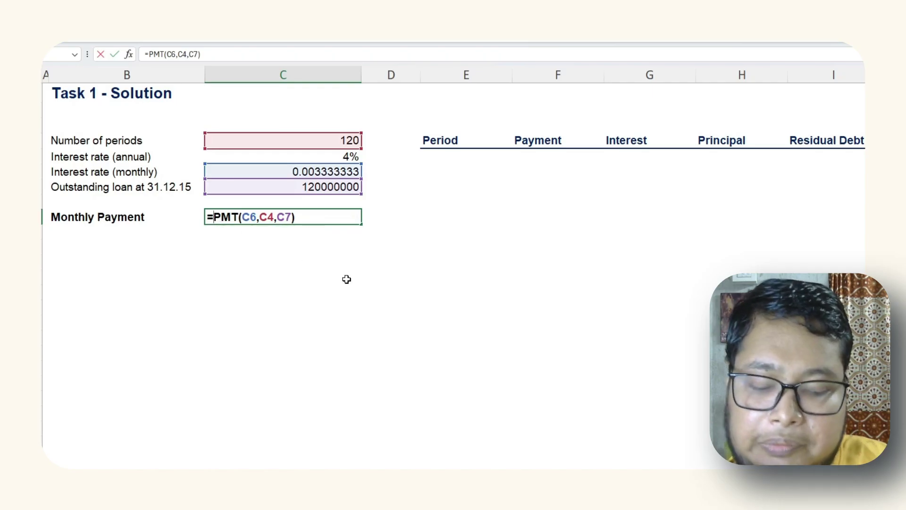
{"action": "type", "text": "-"}
{"action": "key", "text": "Return"}
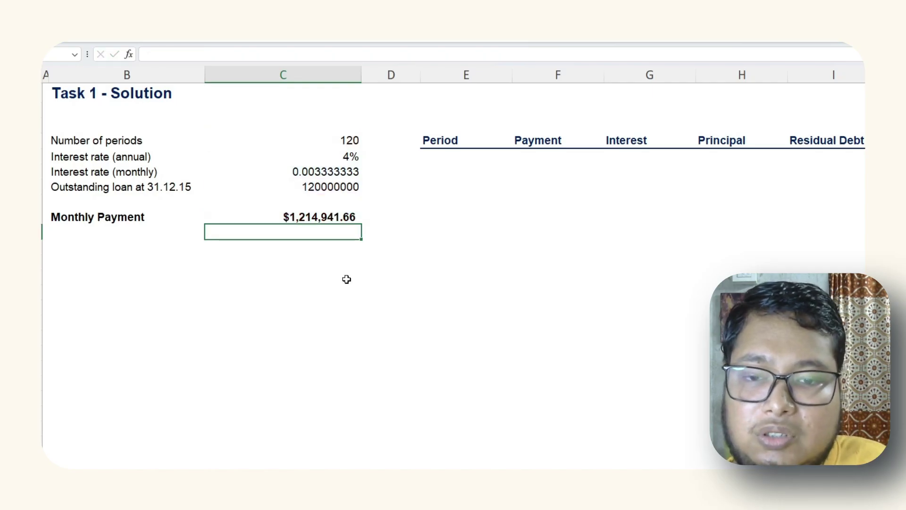
Copy the monthly payment's currency formatting onto the outstanding loan amount with Format Painter
{"action": "key", "text": "Up"}
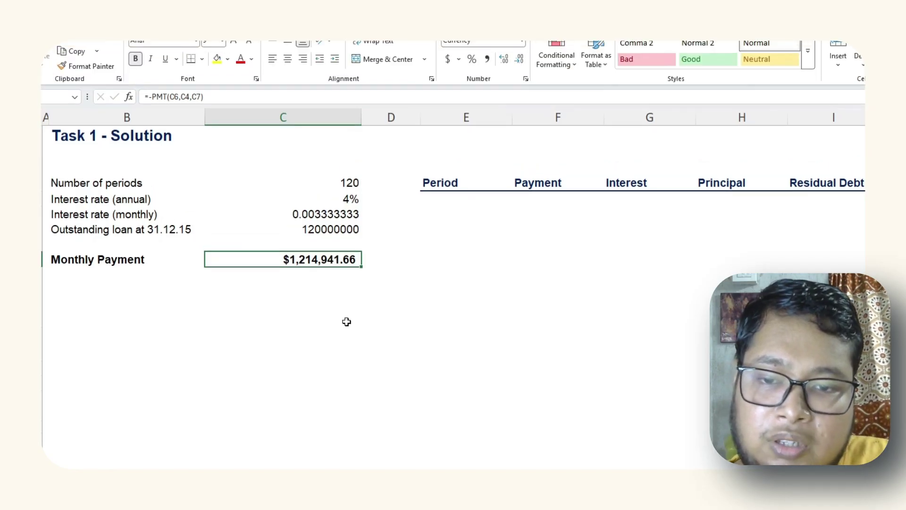
{"action": "left_click", "coordinate": [92, 67]}
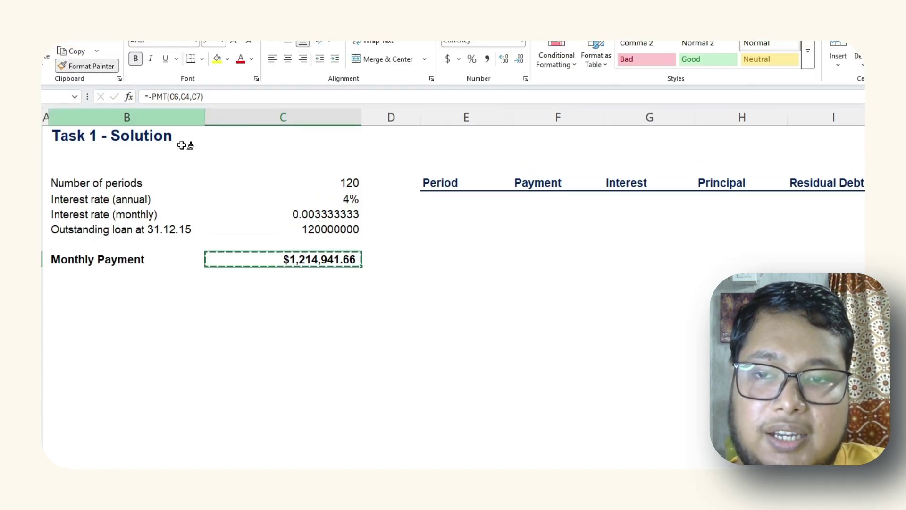
{"action": "left_click", "coordinate": [309, 231]}
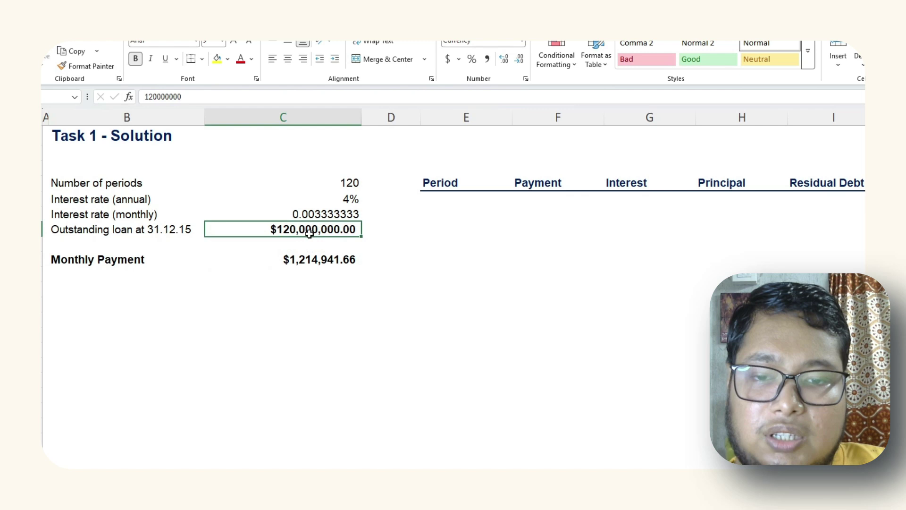
{"action": "left_click", "coordinate": [466, 367]}
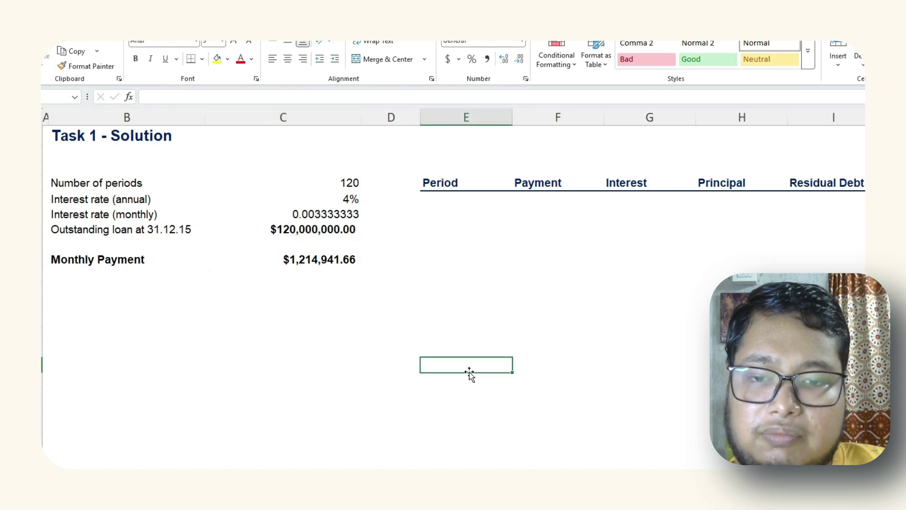
Remove the bold formatting from the outstanding loan amount
{"action": "left_click", "coordinate": [287, 227]}
{"action": "left_click", "coordinate": [136, 58]}
{"action": "left_click", "coordinate": [449, 319]}
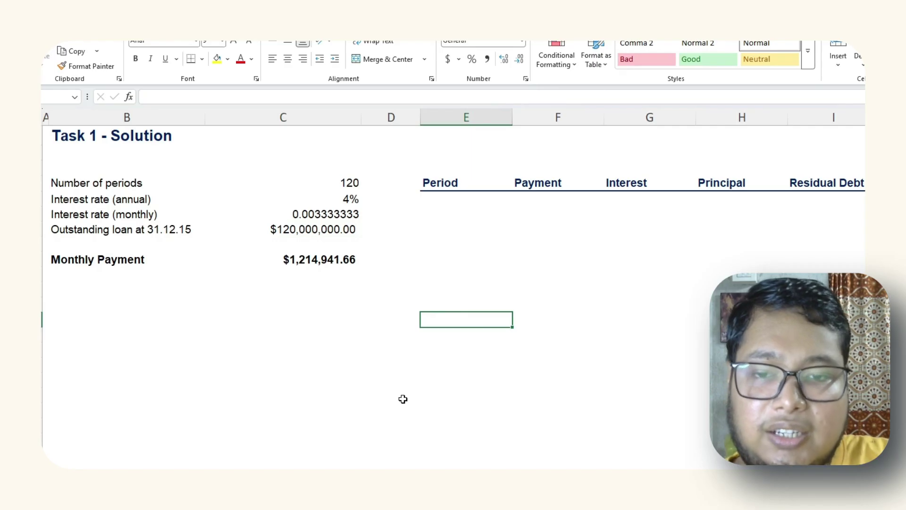
Enter 1, 2 and 3 under Period and extend the series down the column to 10
{"action": "left_click", "coordinate": [444, 196]}
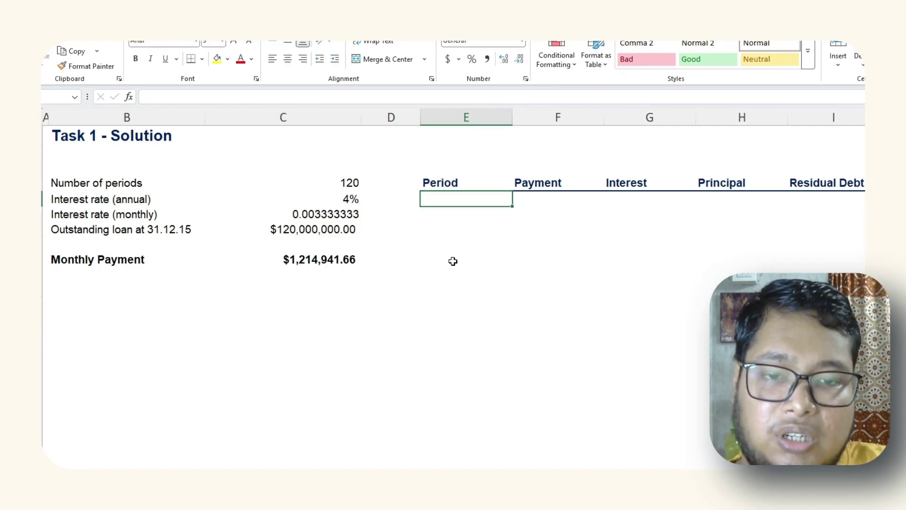
{"action": "left_click", "coordinate": [447, 219]}
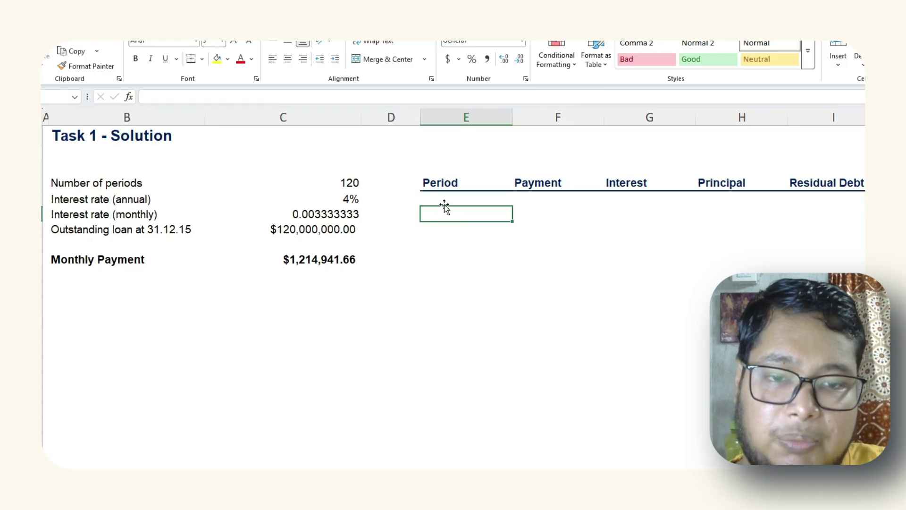
{"action": "left_click", "coordinate": [441, 201]}
{"action": "type", "text": "1"}
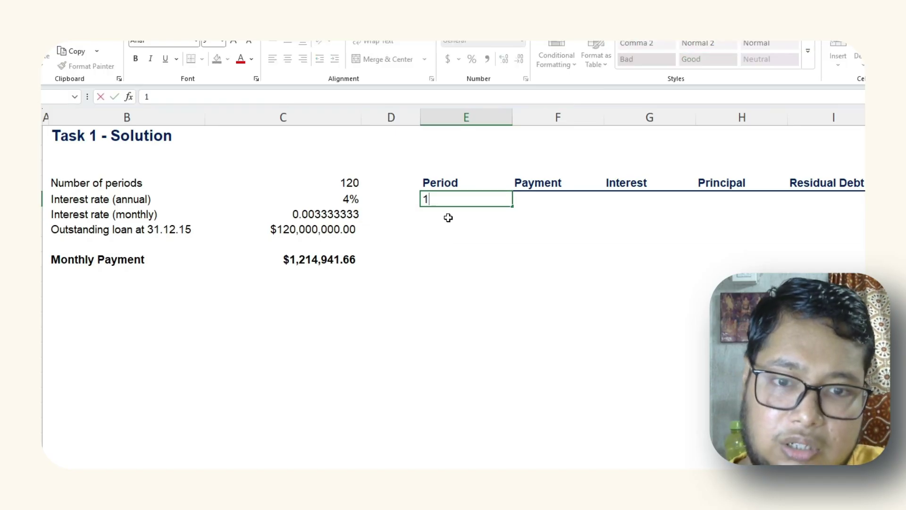
{"action": "left_click", "coordinate": [443, 210]}
{"action": "type", "text": "2"}
{"action": "left_click", "coordinate": [449, 231]}
{"action": "type", "text": "3"}
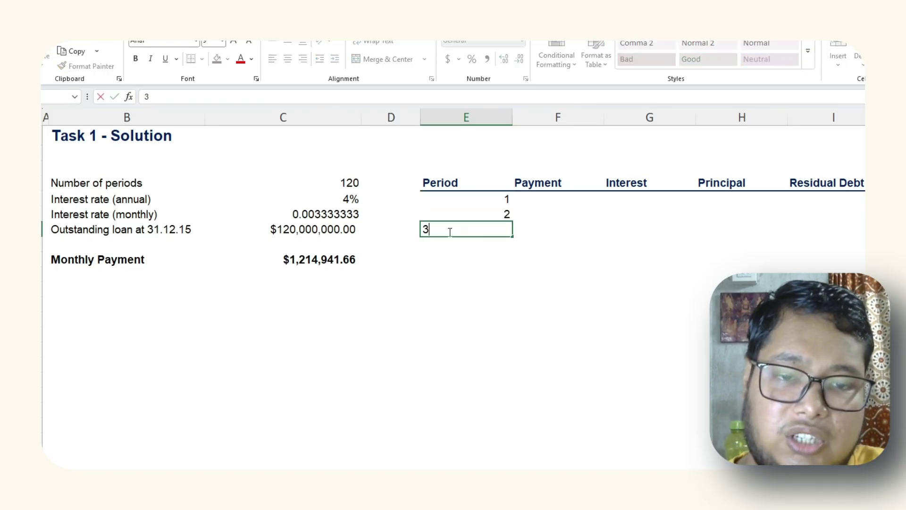
{"action": "left_click", "coordinate": [458, 209]}
{"action": "left_click_drag", "start_coordinate": [466, 202], "coordinate": [518, 341]}
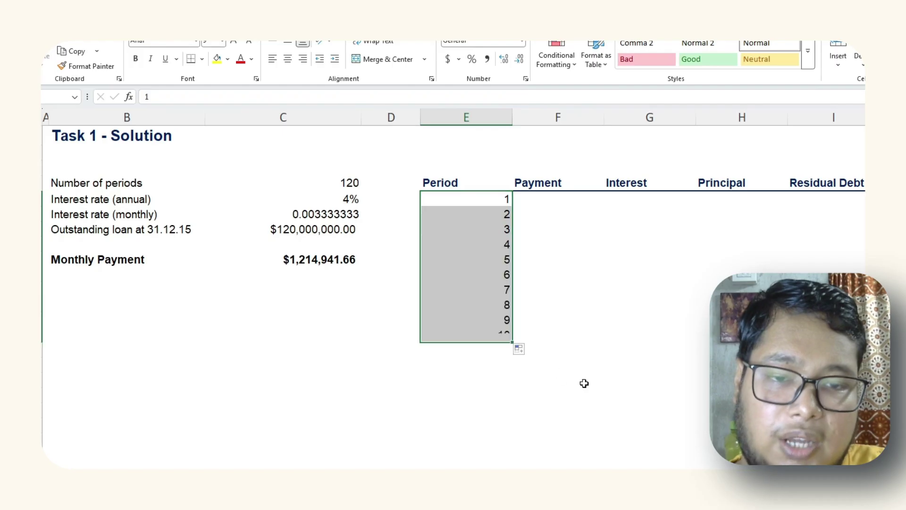
Clear all the numbers from the Period column
{"action": "key", "text": "Delete"}
{"action": "key", "text": "Up"}
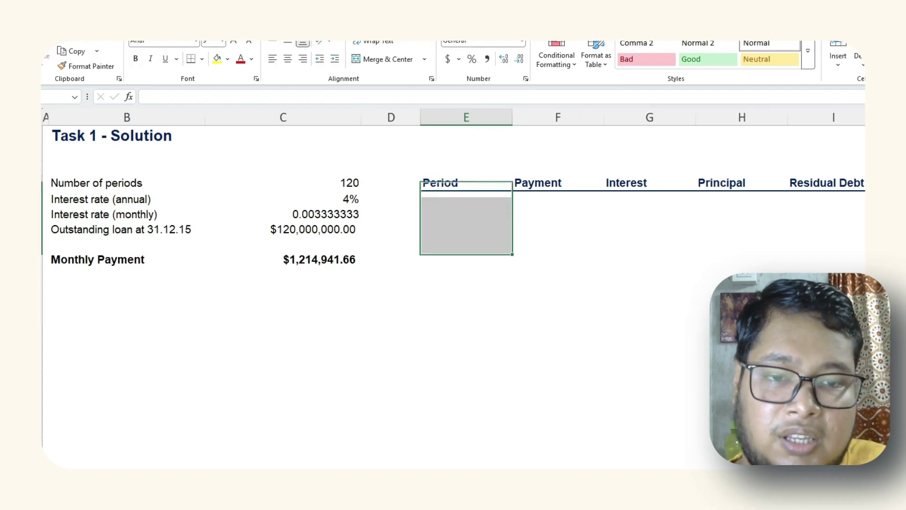
Enter 1 as the first period in the cell directly below the Period header
{"action": "key", "text": "Down"}
{"action": "type", "text": "1"}
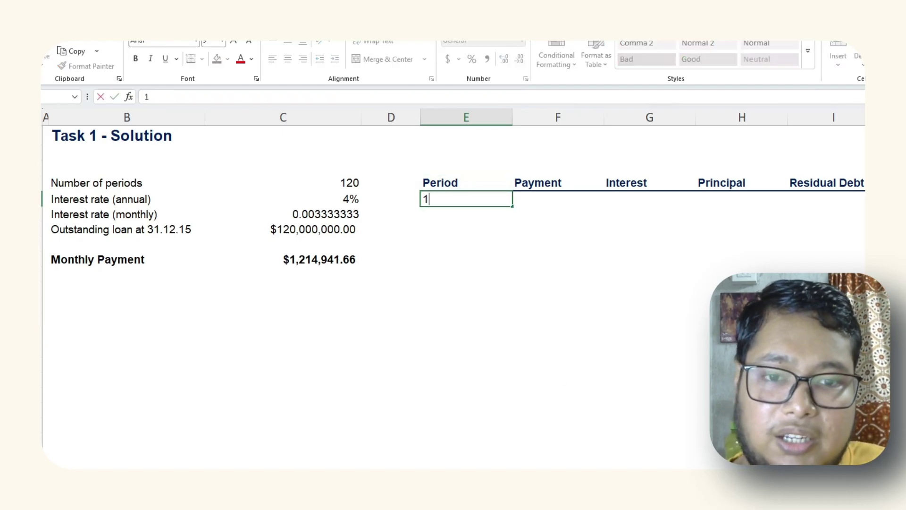
{"action": "key", "text": "Return"}
{"action": "key", "text": "Up"}
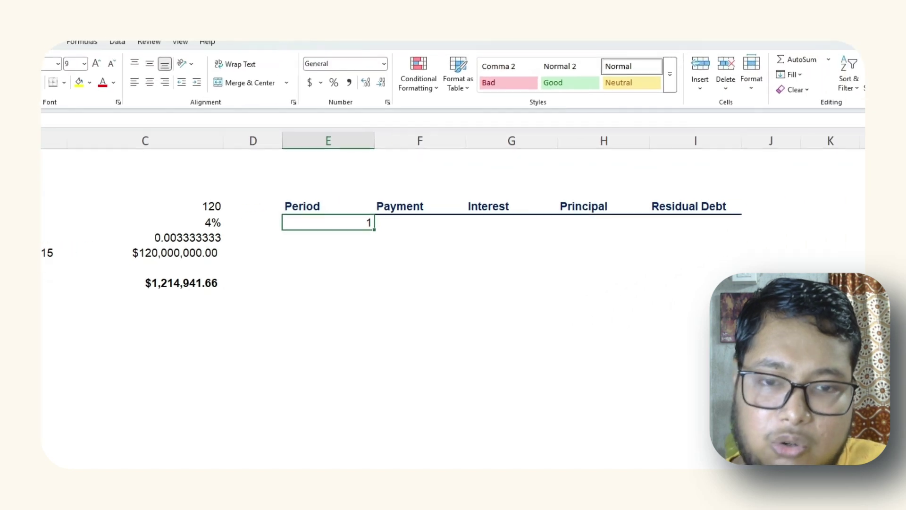
Fill the Period column with a linear series in columns, using step value 1 and stop value 120
{"action": "key", "text": "ctrl+shift+Down"}
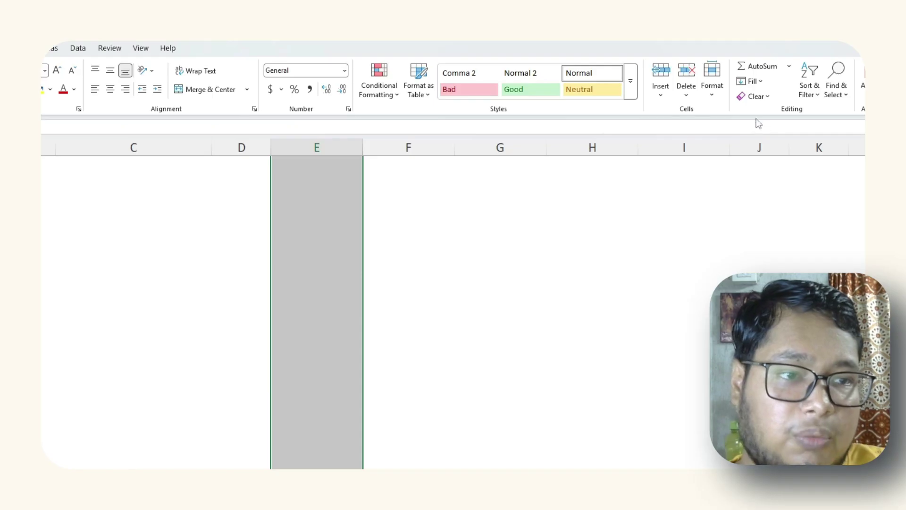
{"action": "left_click", "coordinate": [752, 86]}
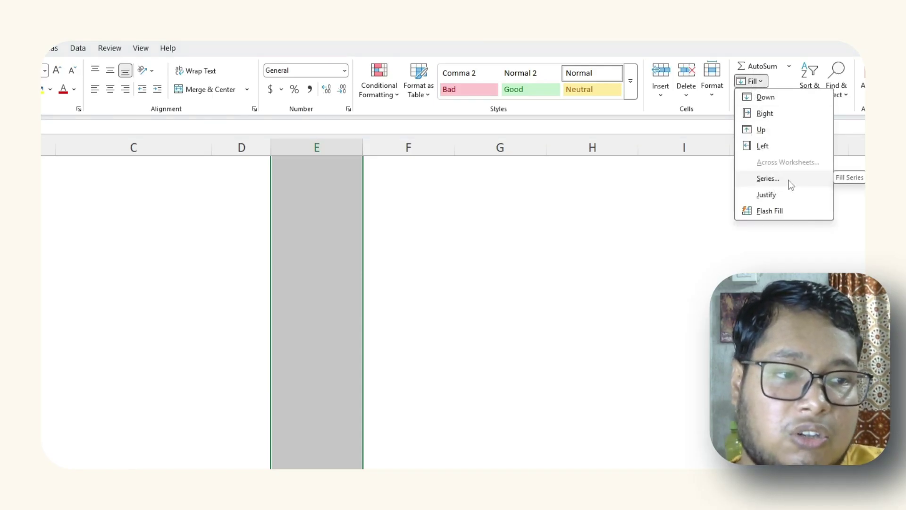
{"action": "left_click", "coordinate": [768, 178]}
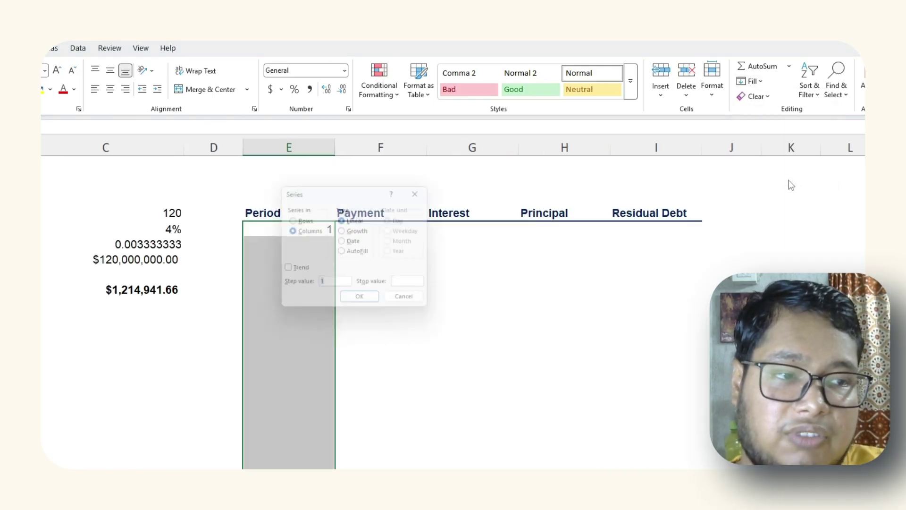
{"action": "left_click", "coordinate": [338, 286]}
{"action": "left_click", "coordinate": [416, 285]}
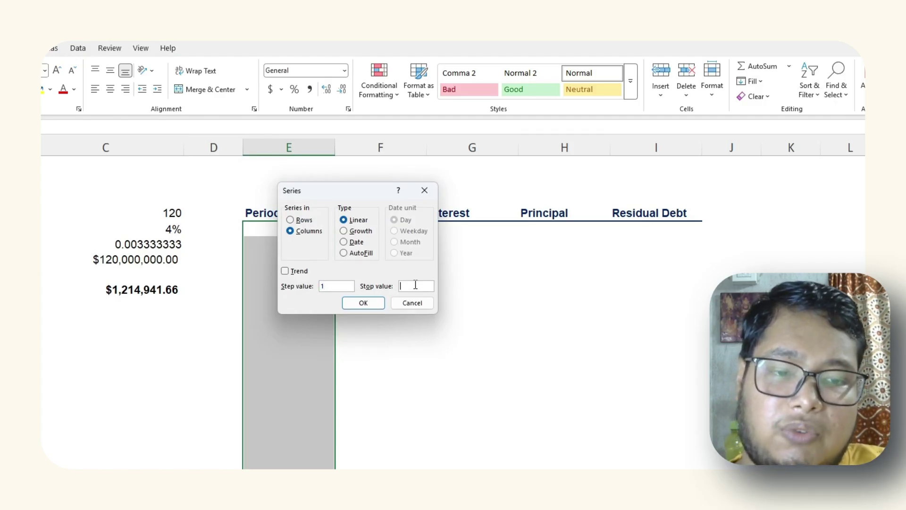
{"action": "type", "text": "1"}
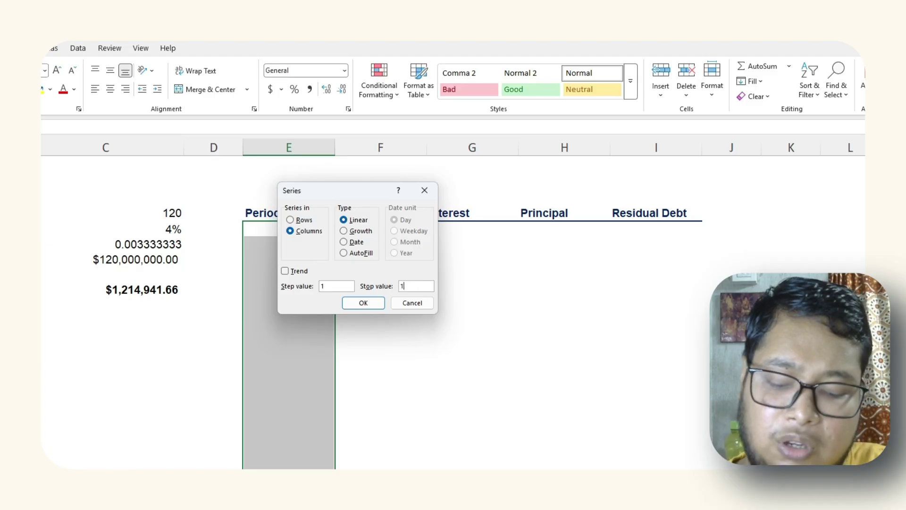
{"action": "type", "text": "20"}
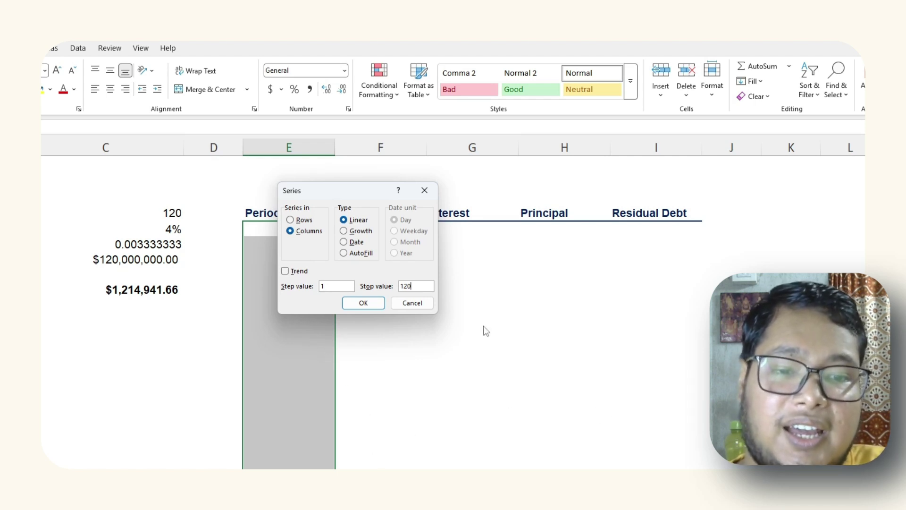
{"action": "left_click", "coordinate": [370, 304]}
{"action": "left_click", "coordinate": [301, 305]}
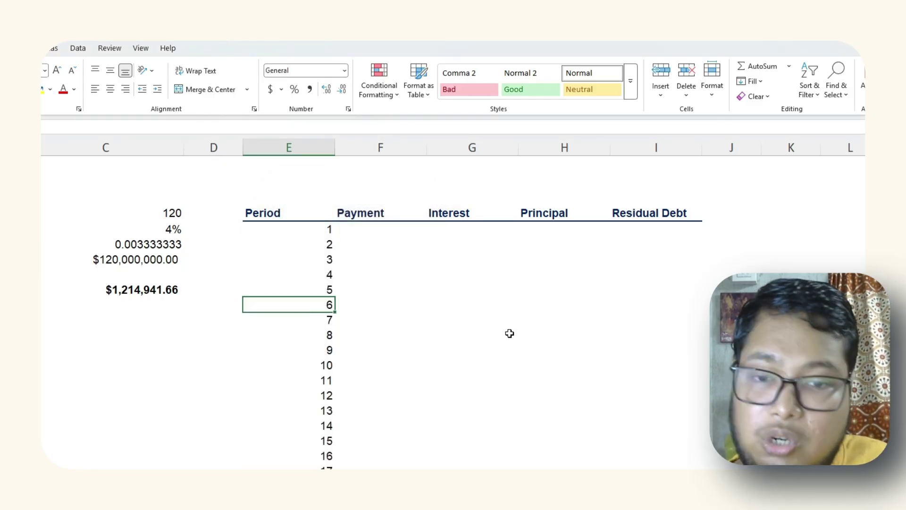
Examine the end of the Period column to check where the numbering stops
{"action": "key", "text": "ctrl+Down"}
{"action": "key", "text": "Down"}
{"action": "key", "text": "Down"}
{"action": "key", "text": "Down"}
{"action": "key", "text": "Down"}
{"action": "key", "text": "Down"}
{"action": "key", "text": "Down"}
{"action": "key", "text": "Down"}
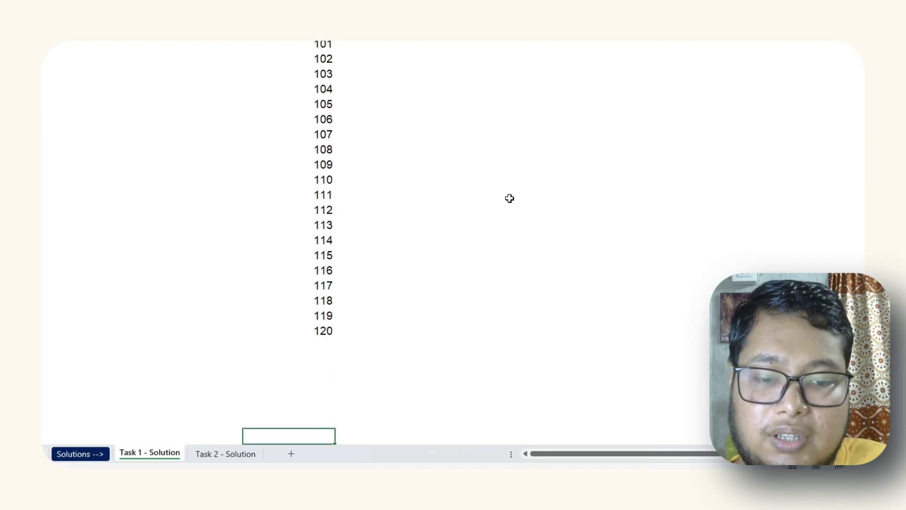
{"action": "scroll", "coordinate": [510, 198], "scroll_direction": "down", "scroll_amount": 1}
{"action": "key", "text": "Up"}
{"action": "key", "text": "Up"}
{"action": "key", "text": "Up"}
{"action": "key", "text": "Up"}
{"action": "key", "text": "Up"}
{"action": "key", "text": "Up"}
{"action": "key", "text": "Up"}
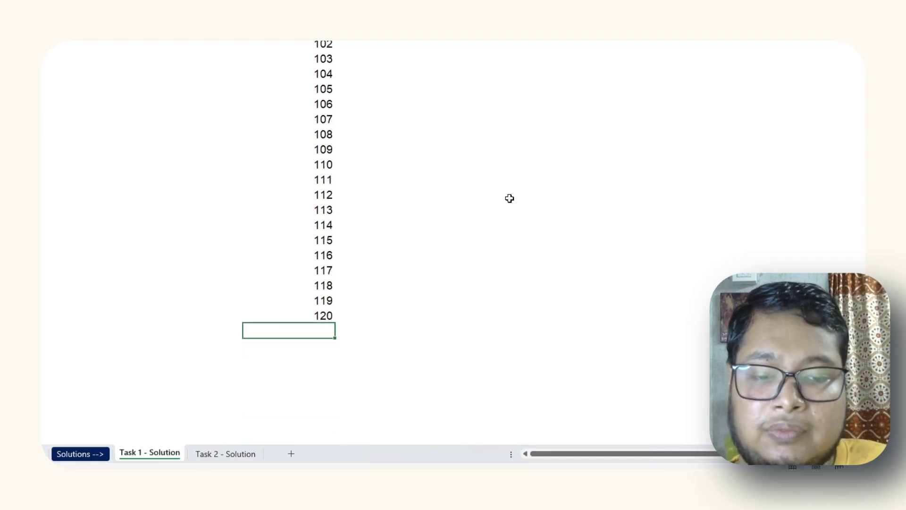
{"action": "key", "text": "ctrl+Up"}
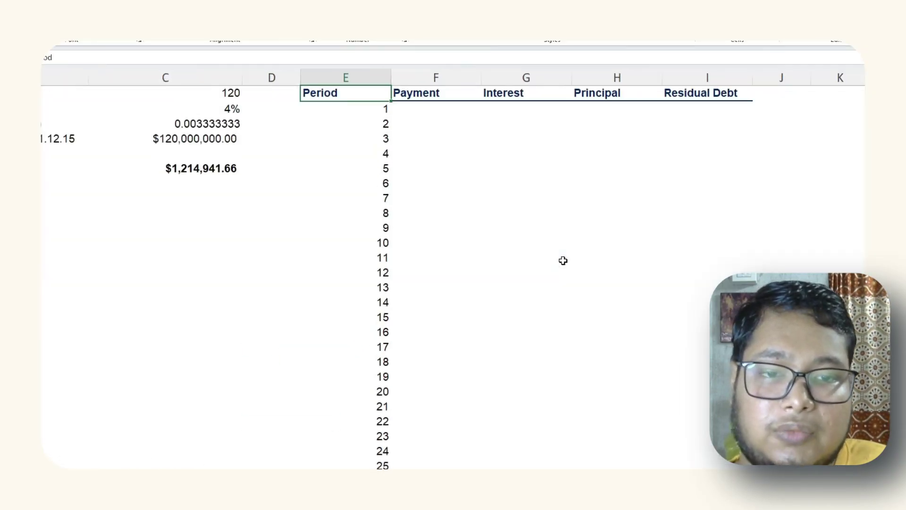
Set the first period's payment to the monthly payment with the absolute reference =$C$9
{"action": "key", "text": "Up"}
{"action": "key", "text": "Down"}
{"action": "key", "text": "Down"}
{"action": "key", "text": "Right"}
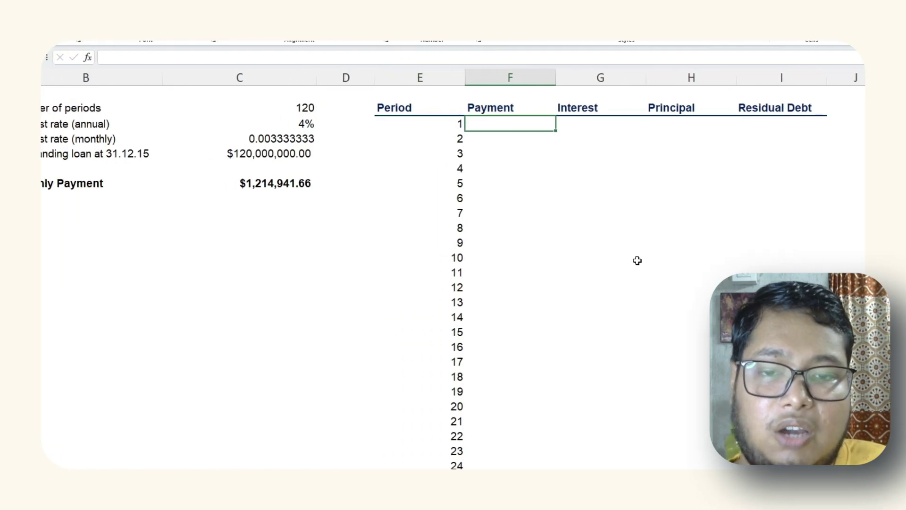
{"action": "type", "text": "="}
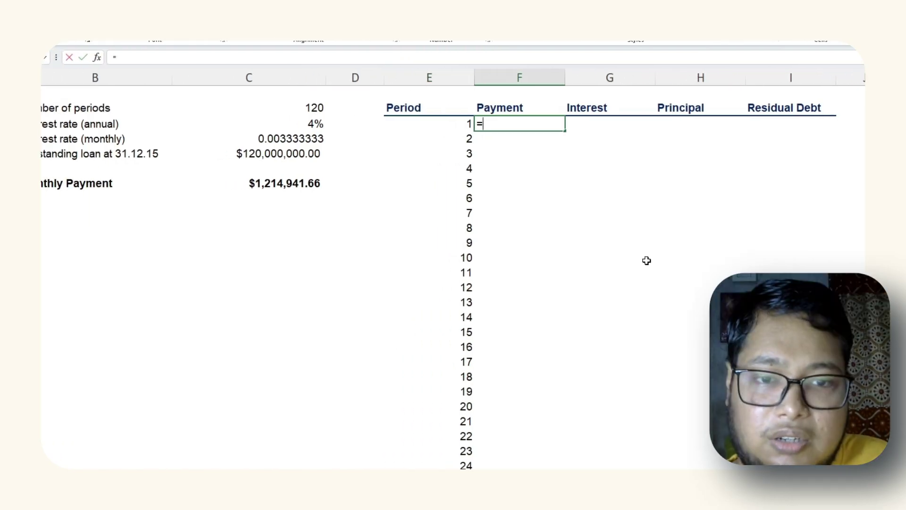
{"action": "key", "text": "Down"}
{"action": "key", "text": "Down"}
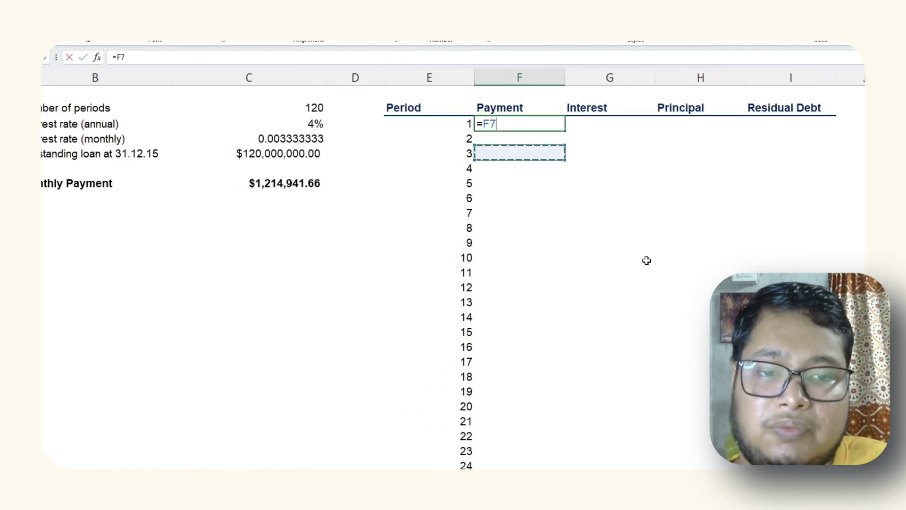
{"action": "key", "text": "Left"}
{"action": "key", "text": "Left"}
{"action": "key", "text": "Down"}
{"action": "key", "text": "Left"}
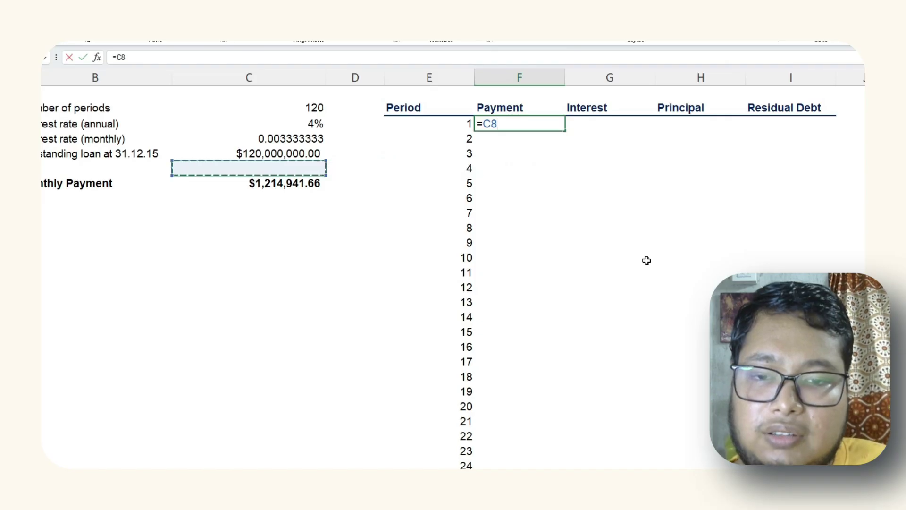
{"action": "key", "text": "Down"}
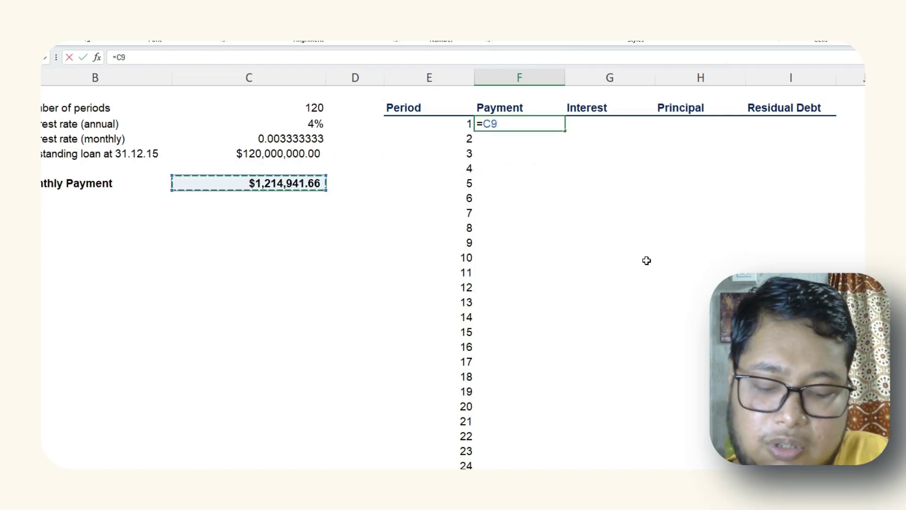
{"action": "key", "text": "F4"}
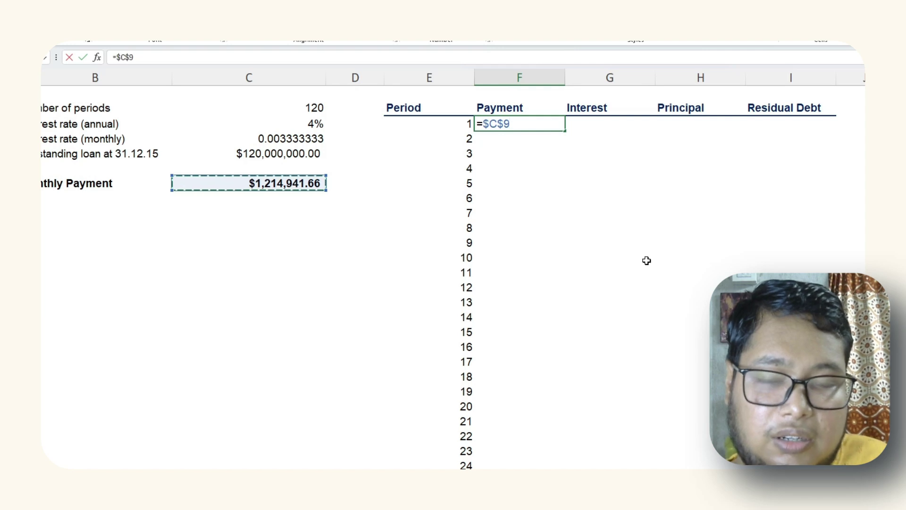
{"action": "key", "text": "Return"}
{"action": "key", "text": "Up"}
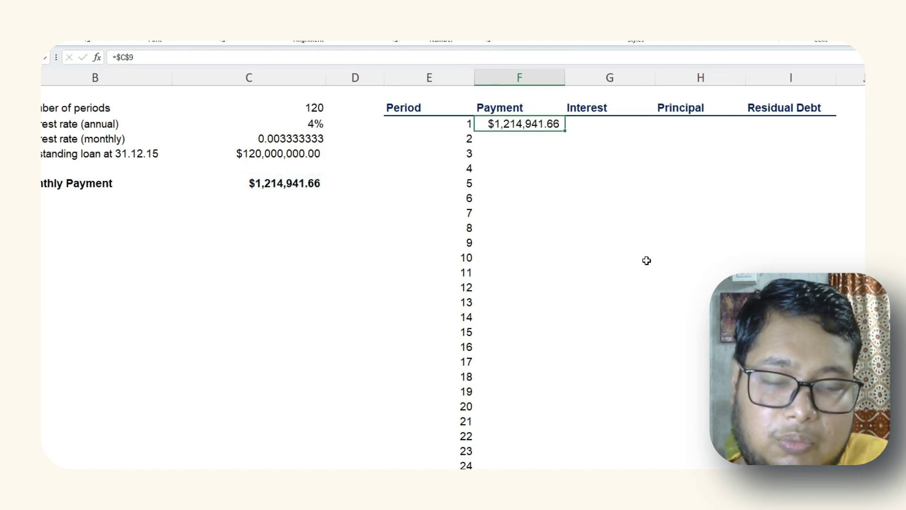
Copy the first payment formula down the Payment column through period 120 and check the last rows
{"action": "double_click", "coordinate": [565, 132]}
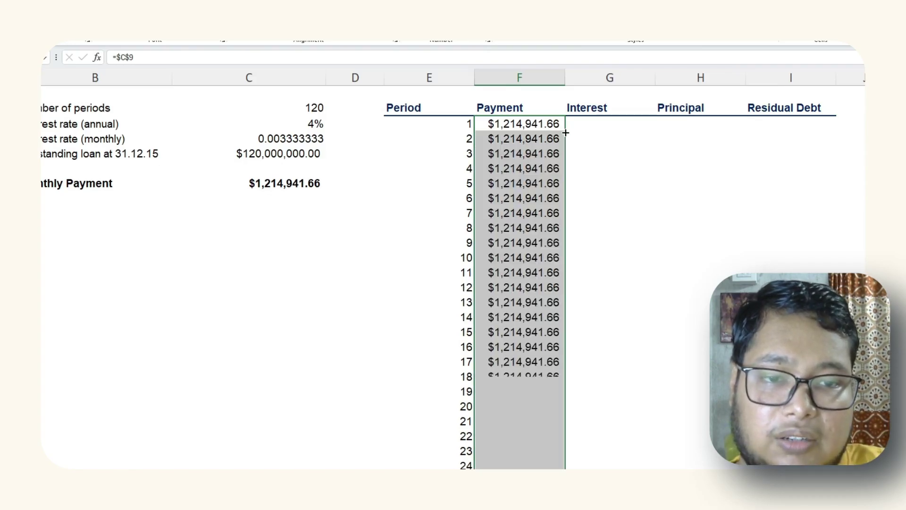
{"action": "left_click", "coordinate": [519, 179]}
{"action": "scroll", "coordinate": [519, 177], "scroll_direction": "down", "scroll_amount": 20}
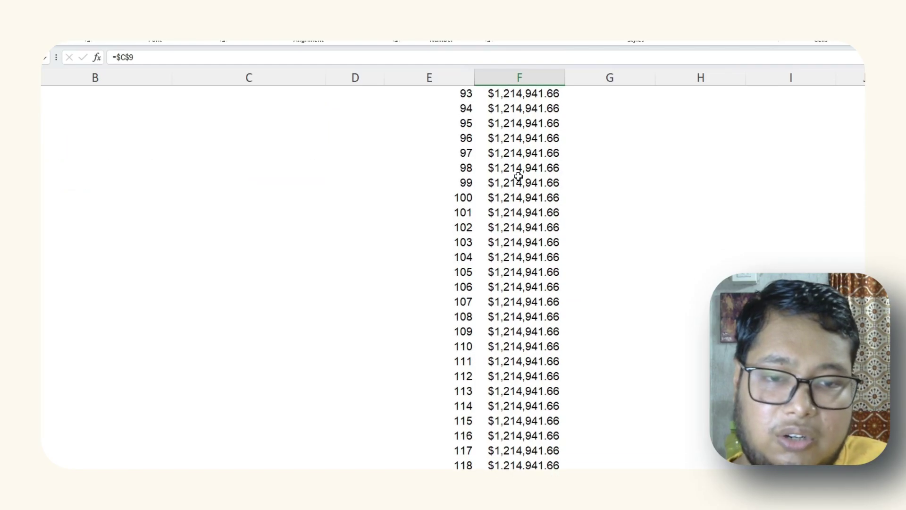
{"action": "key", "text": "ctrl+Down"}
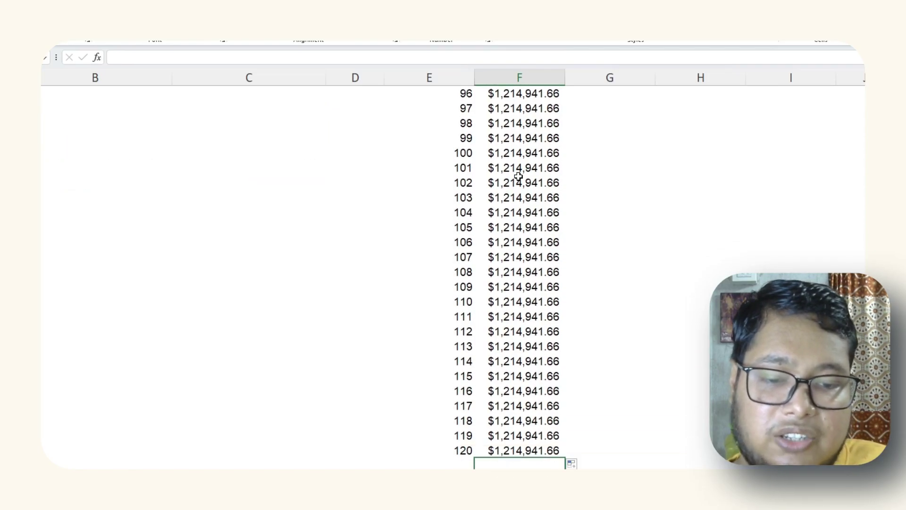
{"action": "key", "text": "Left"}
{"action": "key", "text": "Right"}
{"action": "key", "text": "ctrl+Up"}
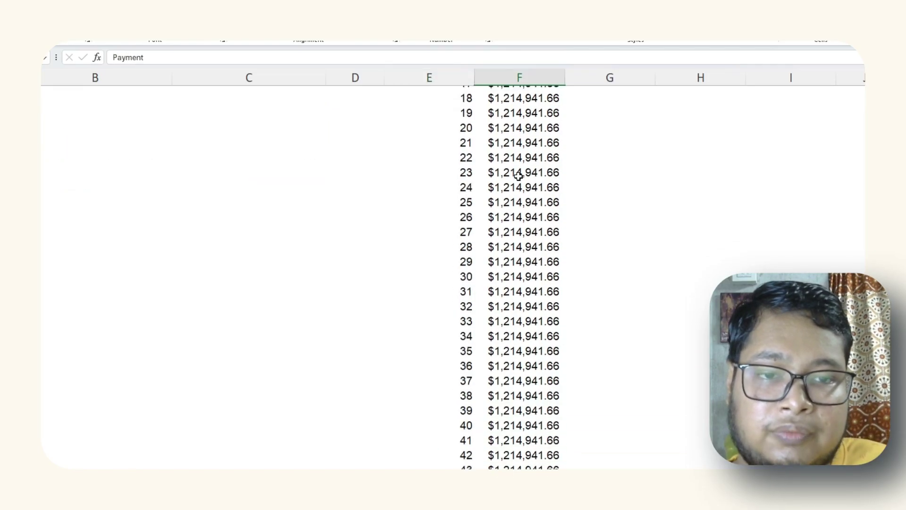
Calculate the first period's interest as the outstanding loan times the monthly interest rate with =C7*C6
{"action": "key", "text": "Down"}
{"action": "key", "text": "Right"}
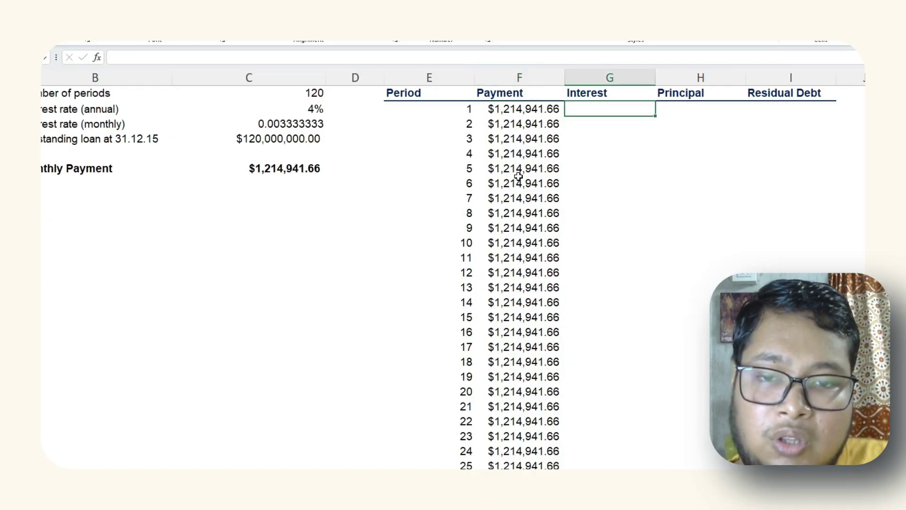
{"action": "scroll", "coordinate": [519, 176], "scroll_direction": "up", "scroll_amount": 1}
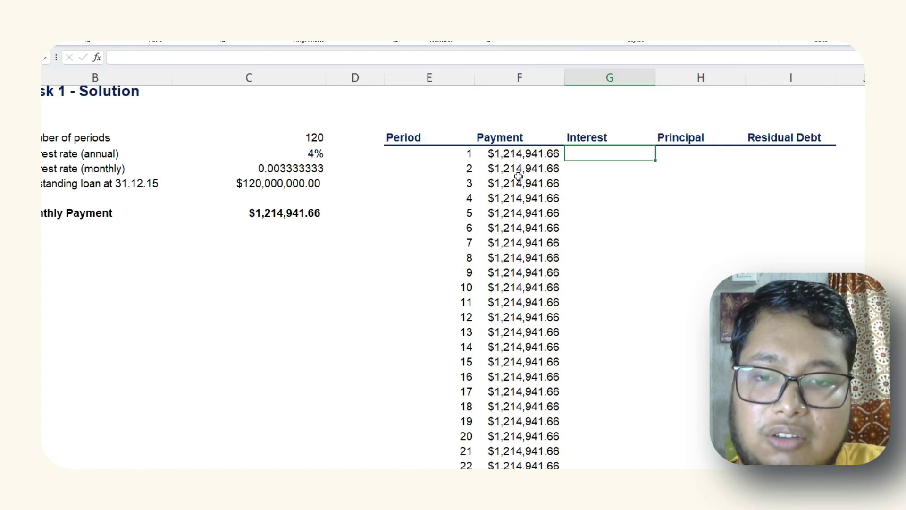
{"action": "left_click", "coordinate": [272, 184]}
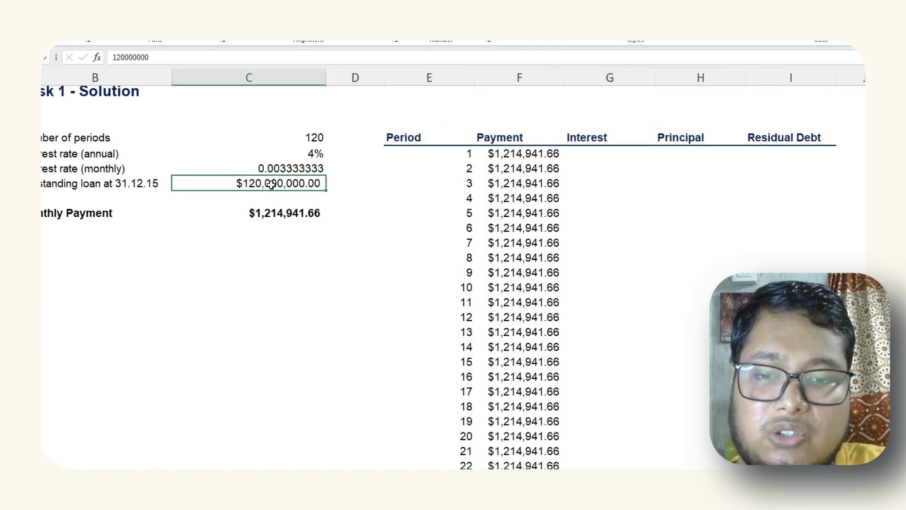
{"action": "left_click", "coordinate": [578, 156]}
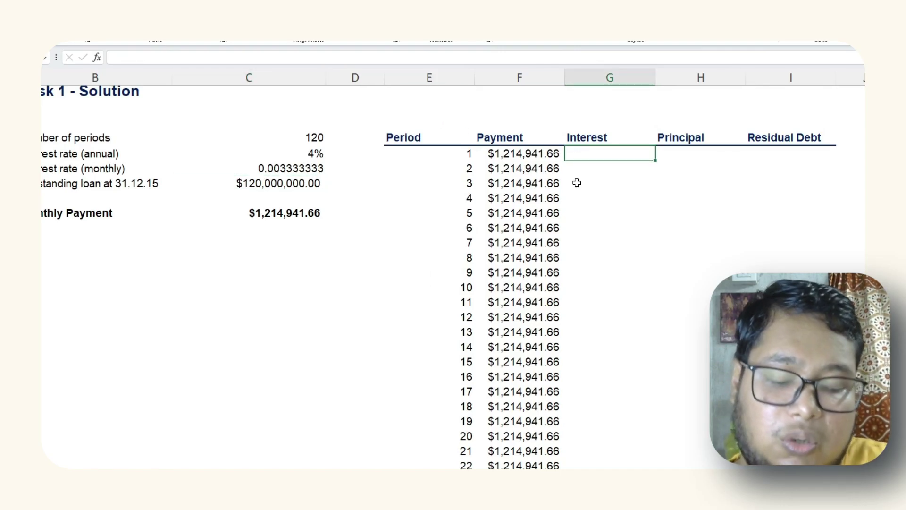
{"action": "type", "text": "="}
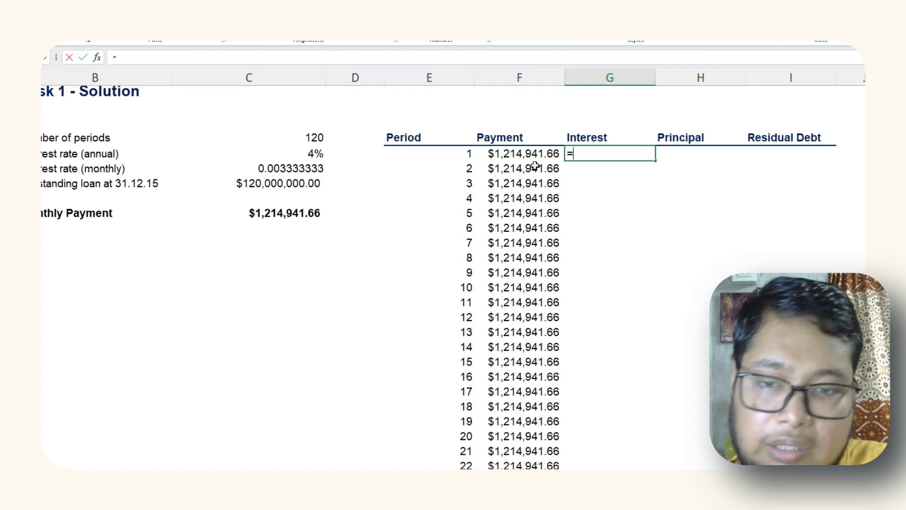
{"action": "left_click", "coordinate": [264, 181]}
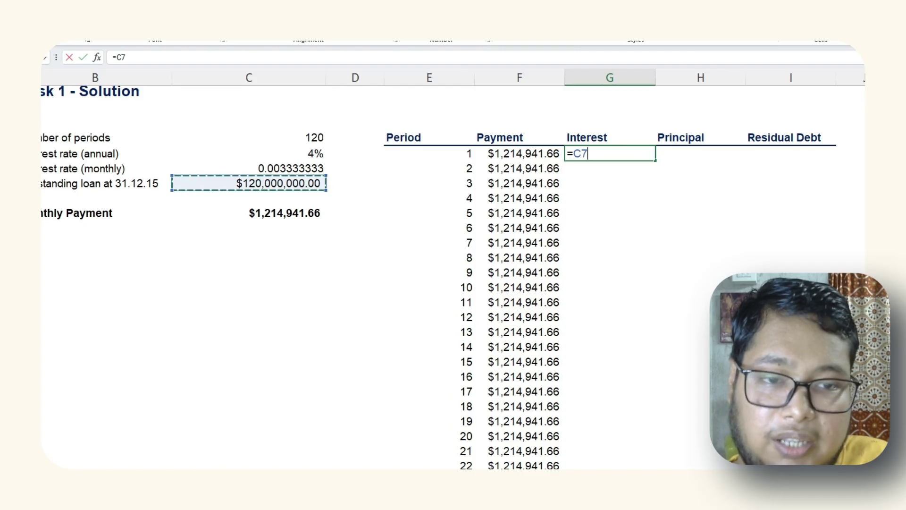
{"action": "type", "text": "*"}
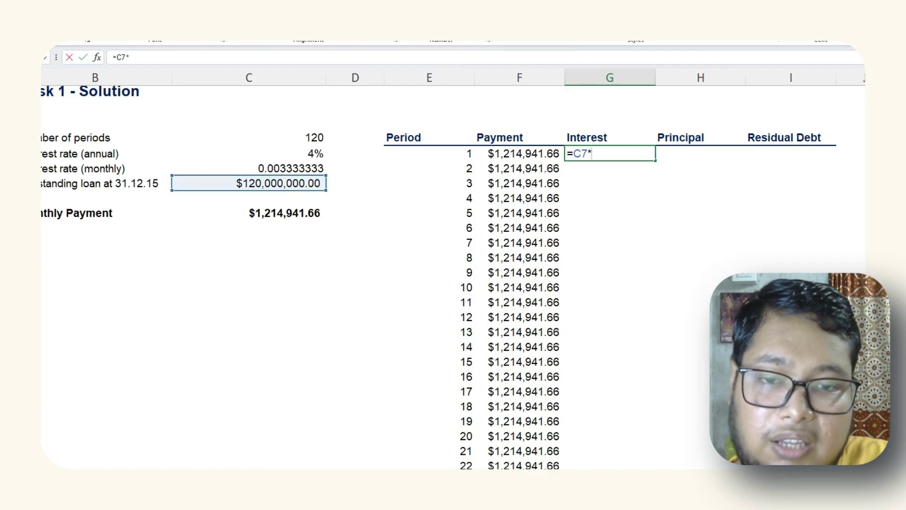
{"action": "left_click", "coordinate": [277, 168]}
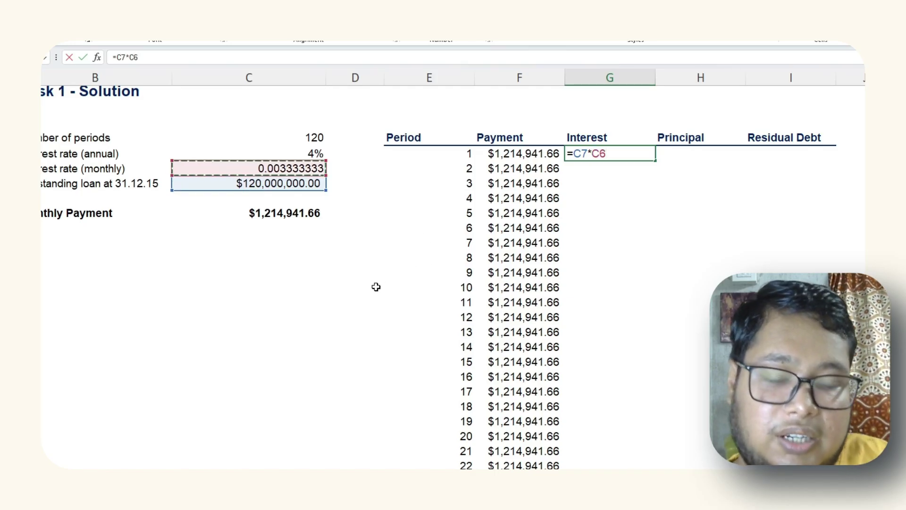
{"action": "key", "text": "Return"}
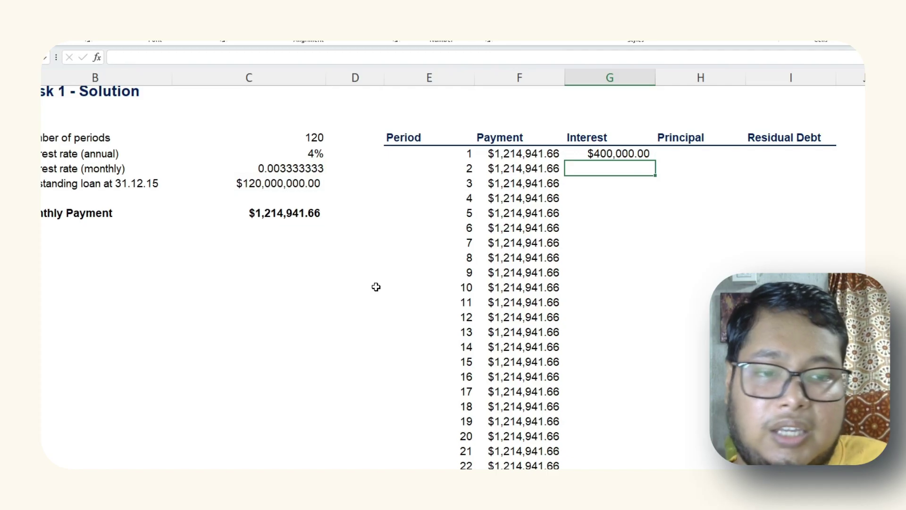
{"action": "key", "text": "Up"}
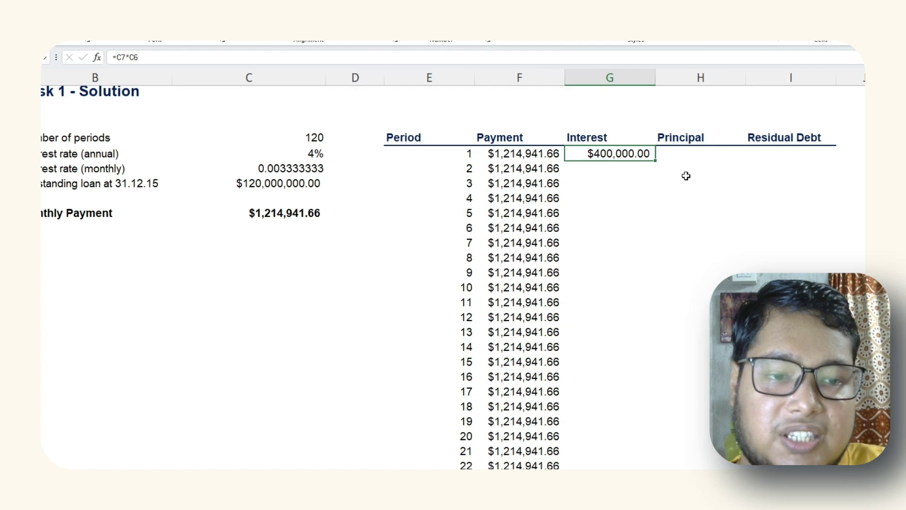
Calculate the first period's principal as the payment minus the interest with =F5-G5
{"action": "left_click", "coordinate": [686, 157]}
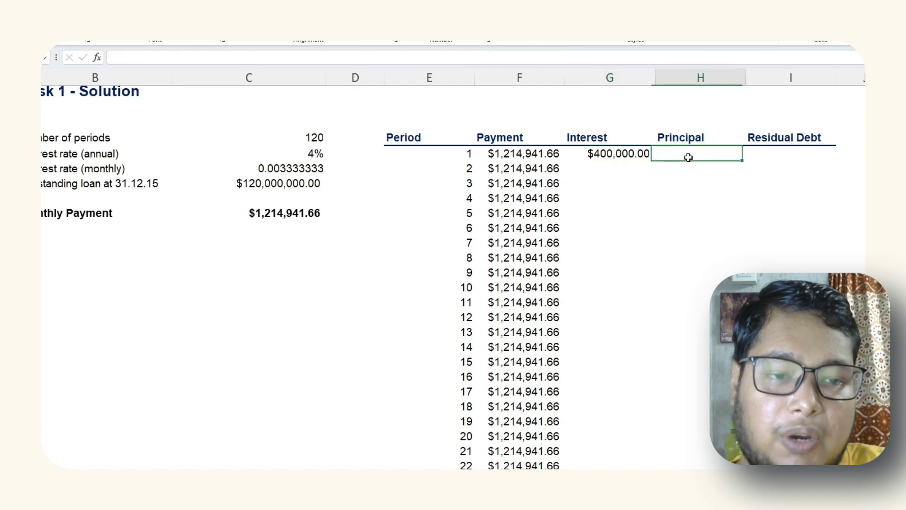
{"action": "left_click", "coordinate": [522, 155]}
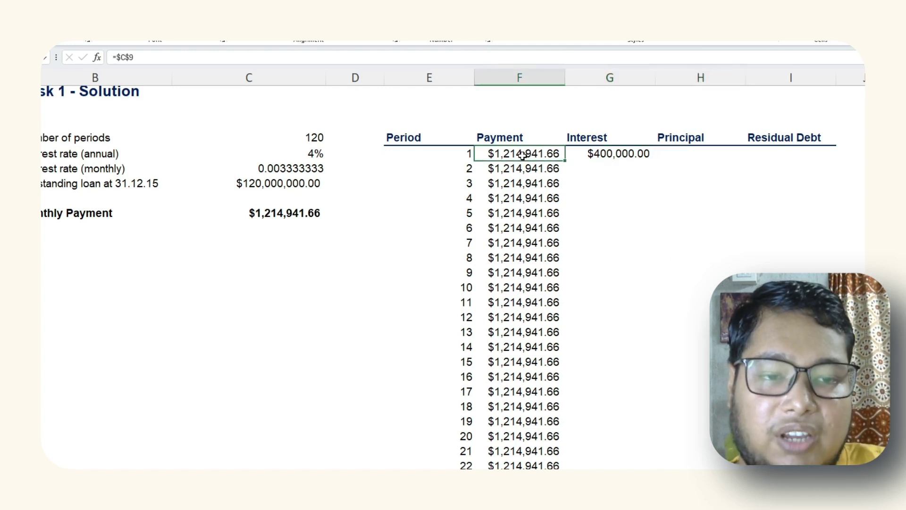
{"action": "left_click", "coordinate": [594, 155]}
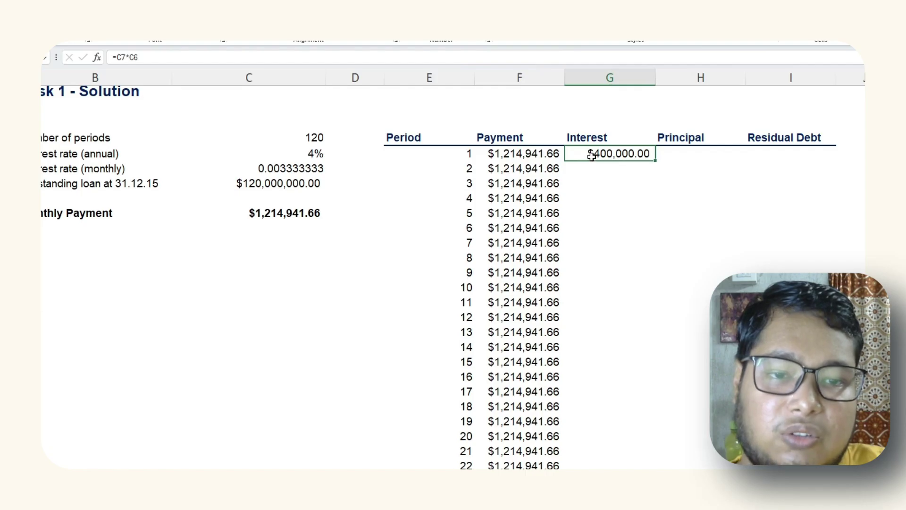
{"action": "left_click", "coordinate": [683, 154]}
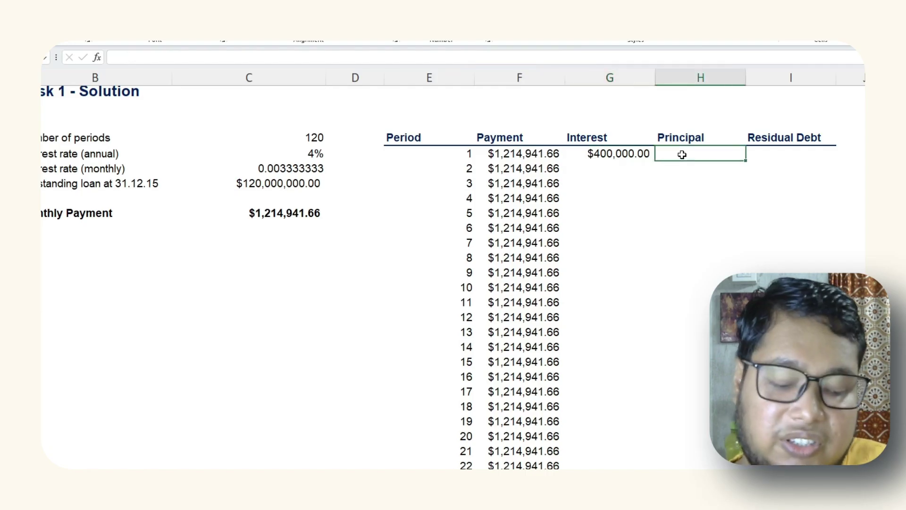
{"action": "type", "text": "="}
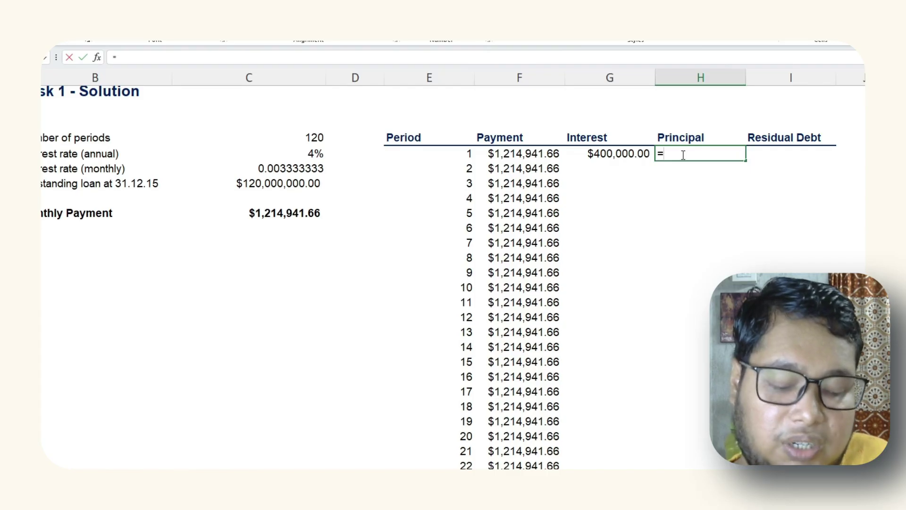
{"action": "key", "text": "Left"}
{"action": "key", "text": "Left"}
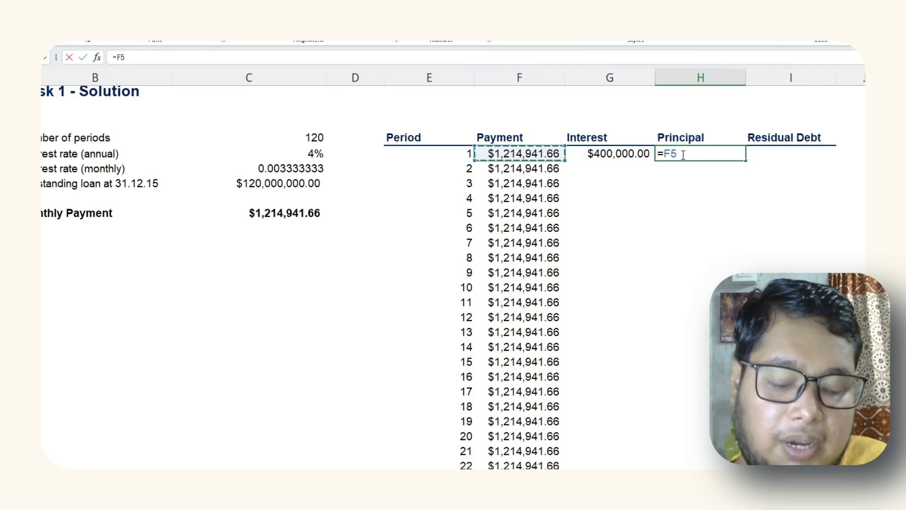
{"action": "type", "text": "-"}
{"action": "key", "text": "Left"}
{"action": "key", "text": "Return"}
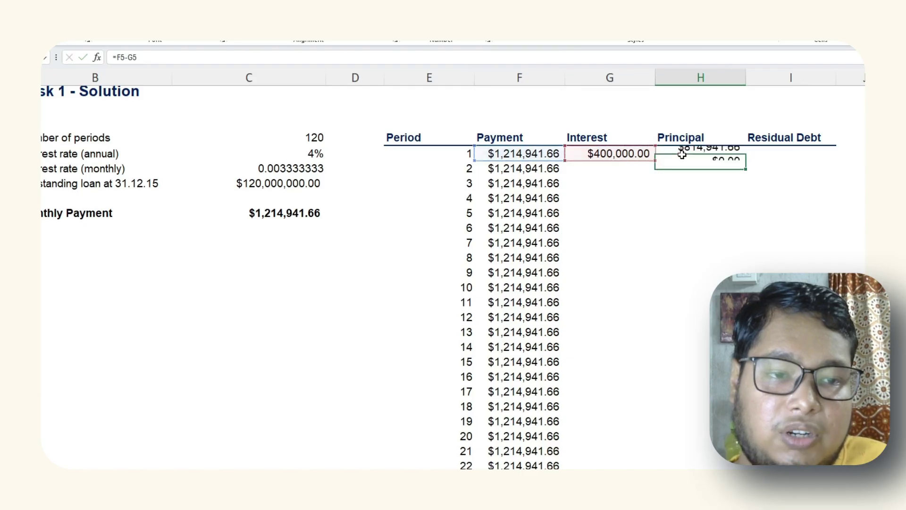
{"action": "left_click", "coordinate": [682, 155]}
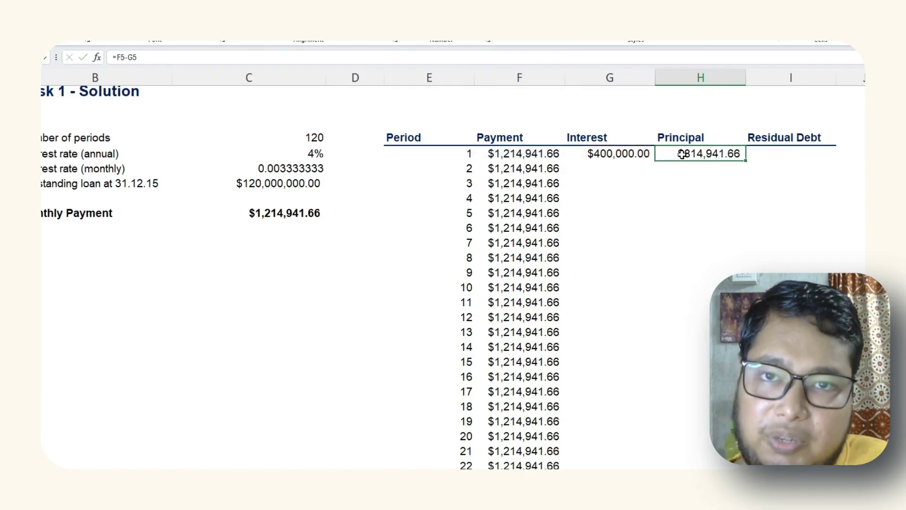
Calculate the first period's residual debt as outstanding loan minus principal with =C7-H5, and auto-fit the Residual Debt column width
{"action": "key", "text": "Right"}
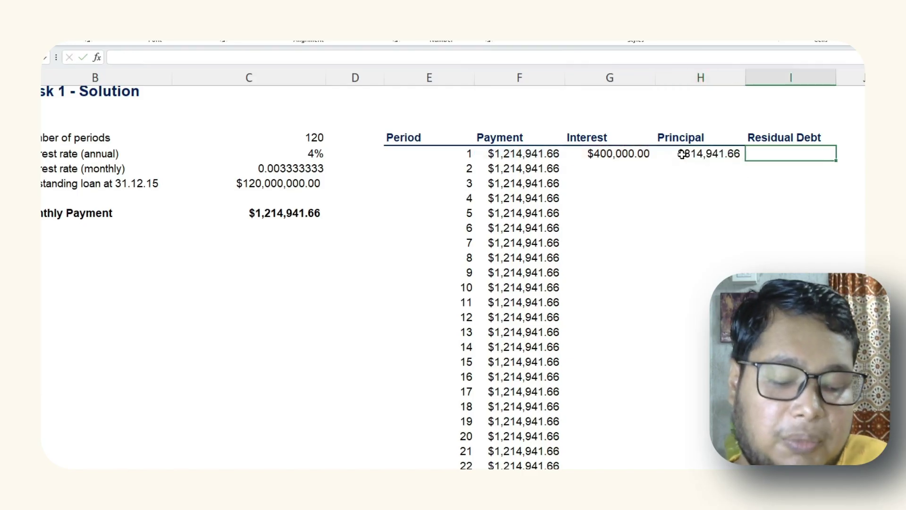
{"action": "type", "text": "="}
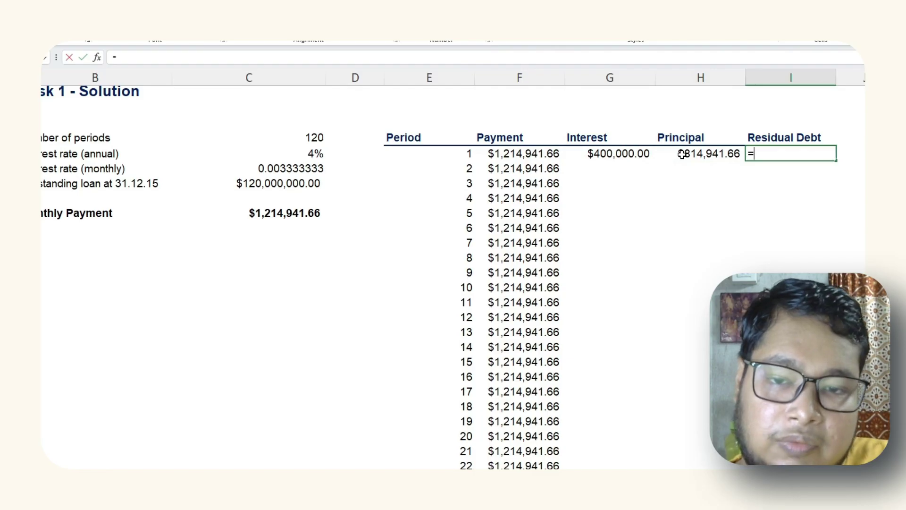
{"action": "left_click", "coordinate": [289, 185]}
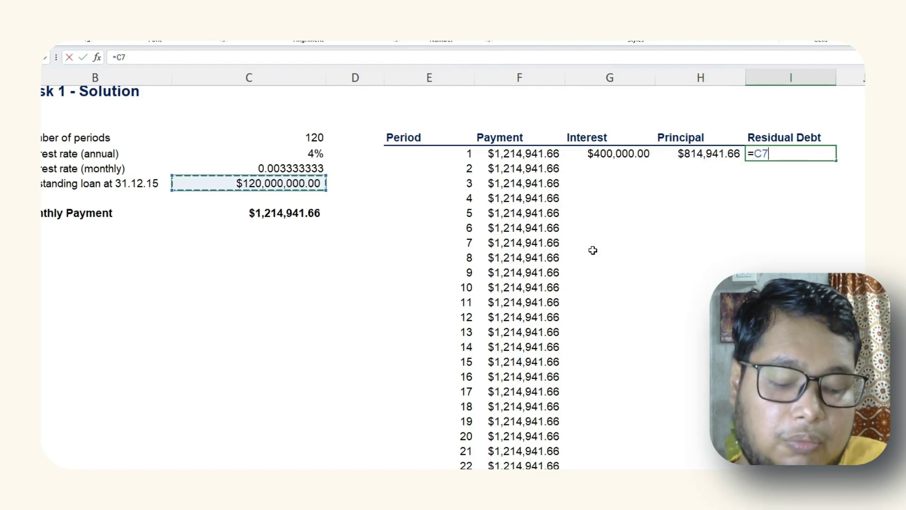
{"action": "type", "text": "-"}
{"action": "key", "text": "Left"}
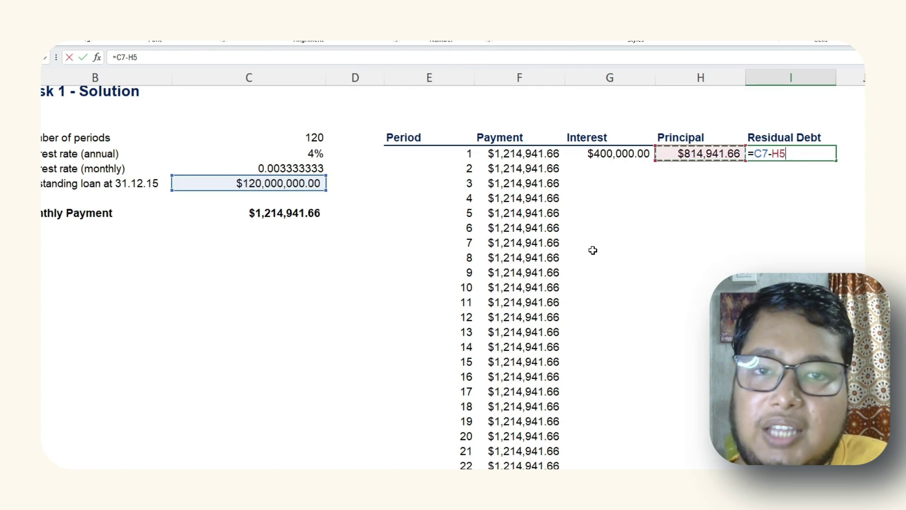
{"action": "key", "text": "Return"}
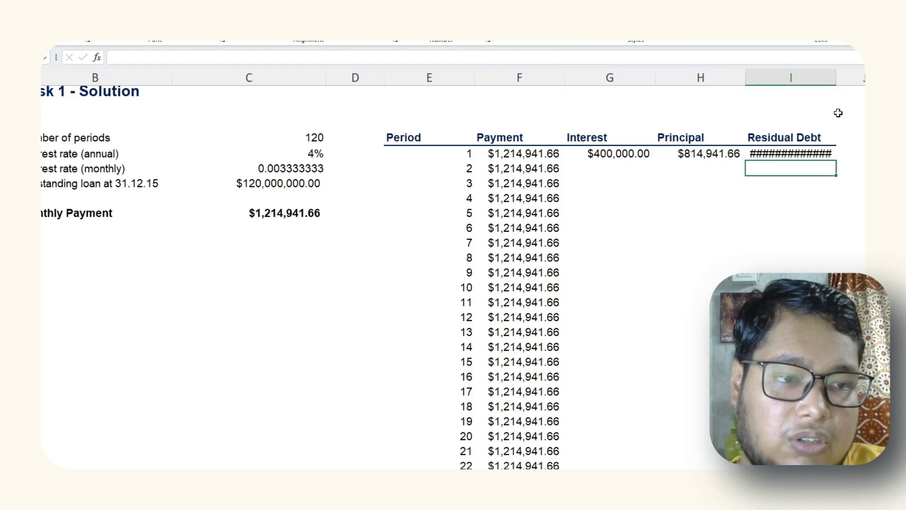
{"action": "double_click", "coordinate": [836, 77]}
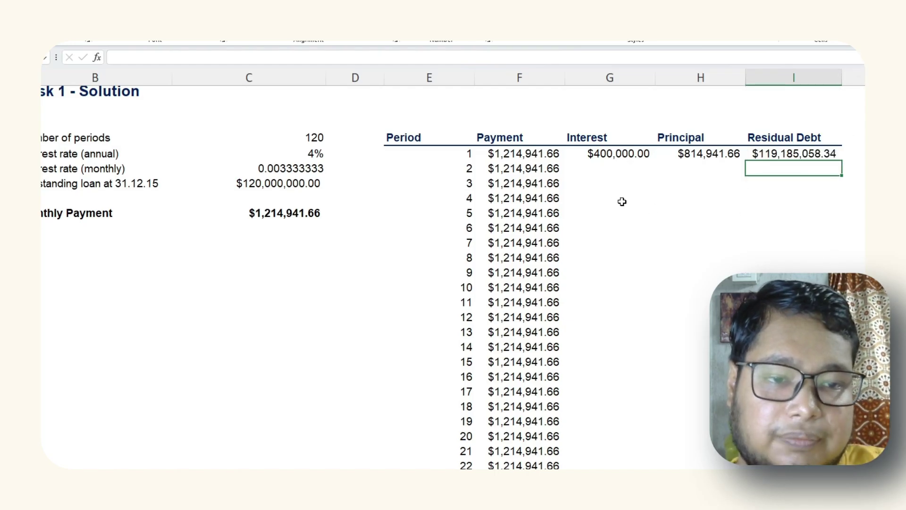
Calculate the second period's interest from the previous residual debt and the absolute monthly rate with =I5*$C$6
{"action": "left_click", "coordinate": [593, 178]}
{"action": "left_click", "coordinate": [589, 169]}
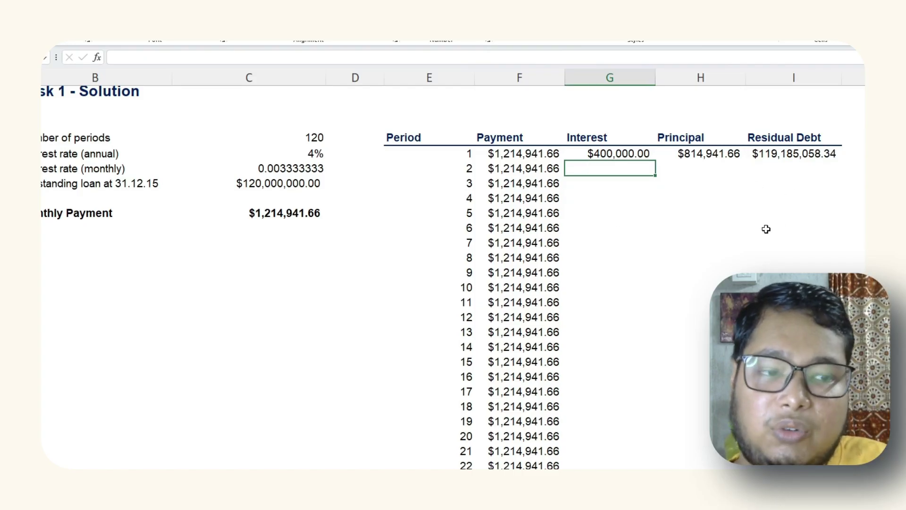
{"action": "key", "text": "Right"}
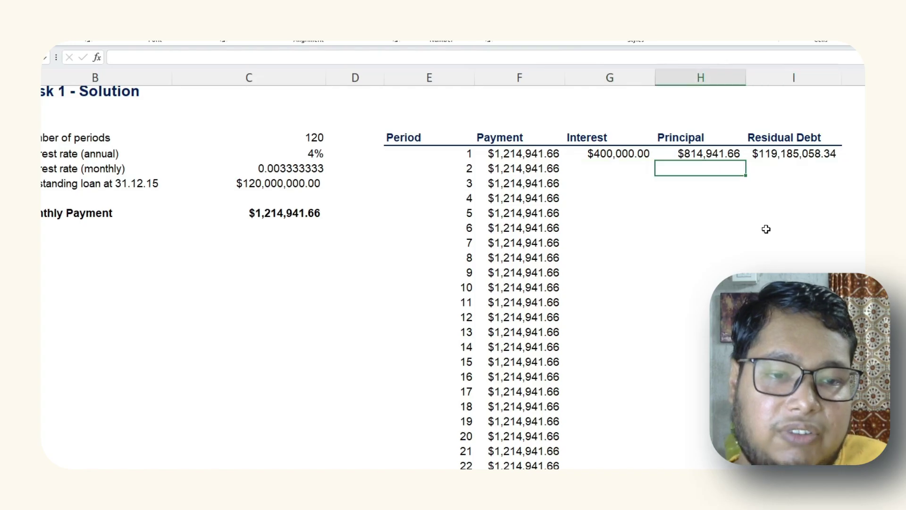
{"action": "key", "text": "Left"}
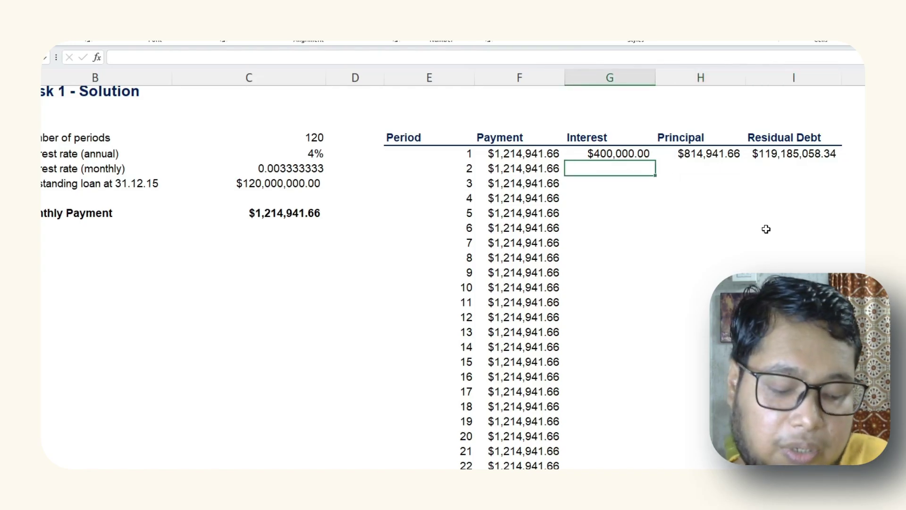
{"action": "type", "text": "="}
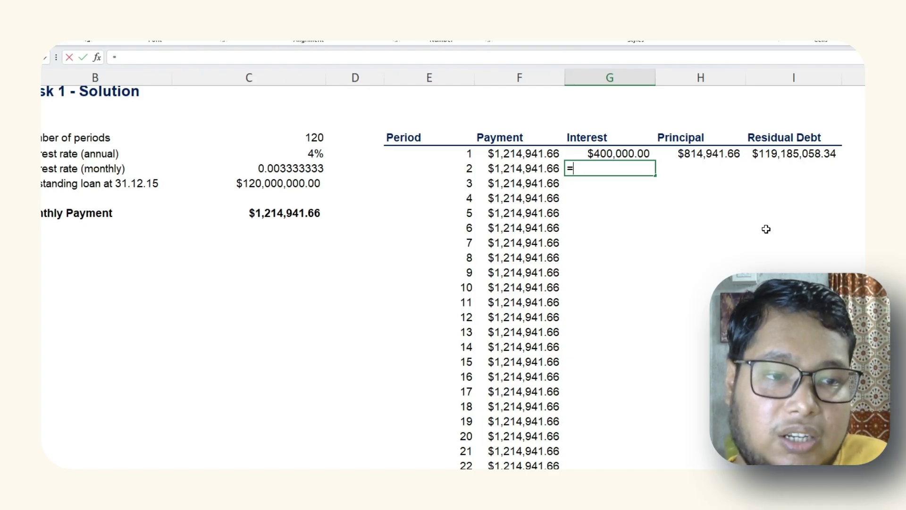
{"action": "key", "text": "Up"}
{"action": "key", "text": "Right"}
{"action": "key", "text": "Right"}
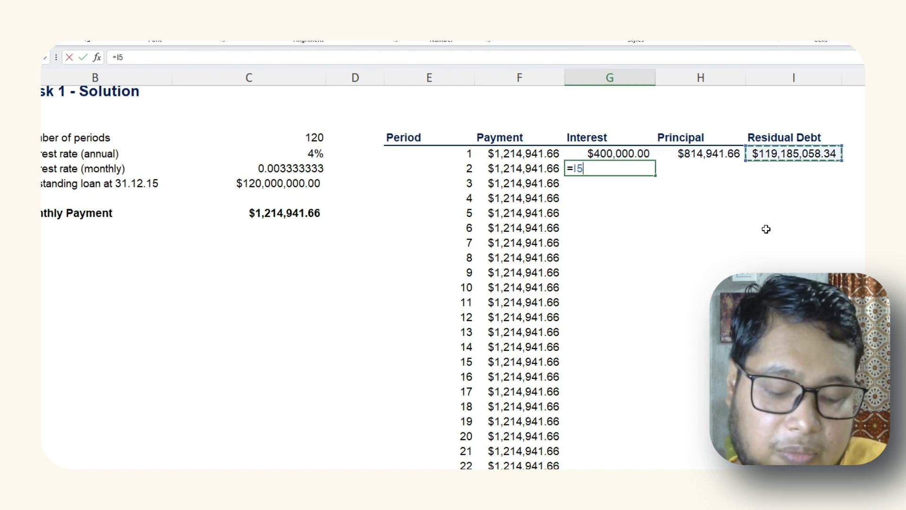
{"action": "type", "text": "*"}
{"action": "key", "text": "Left"}
{"action": "key", "text": "Left"}
{"action": "key", "text": "Left"}
{"action": "key", "text": "Left"}
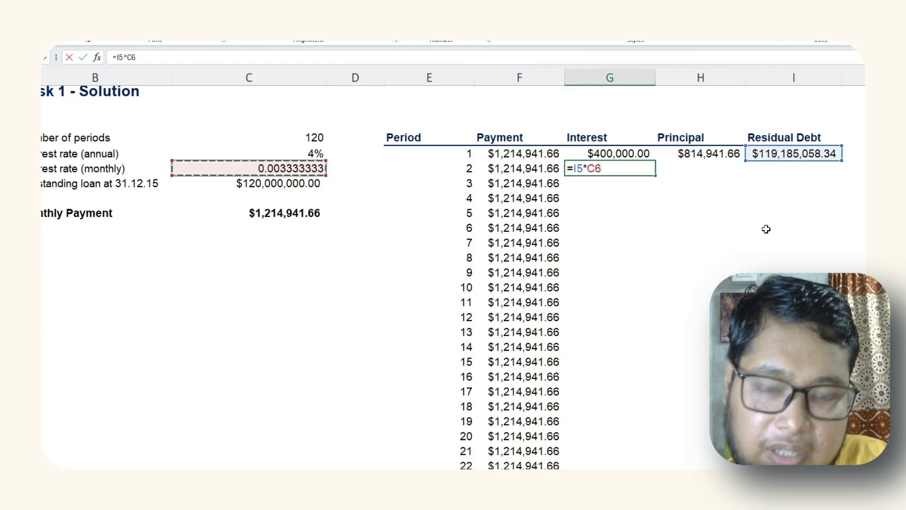
{"action": "key", "text": "F4"}
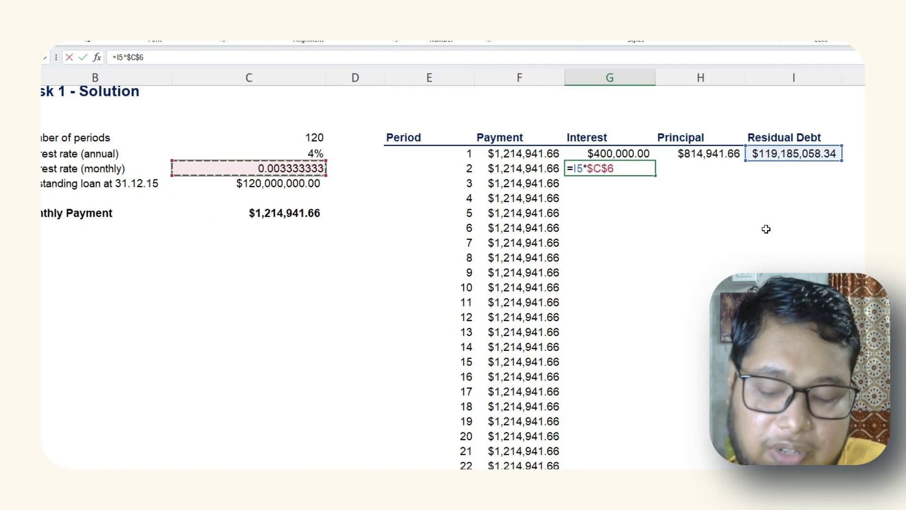
{"action": "key", "text": "Tab"}
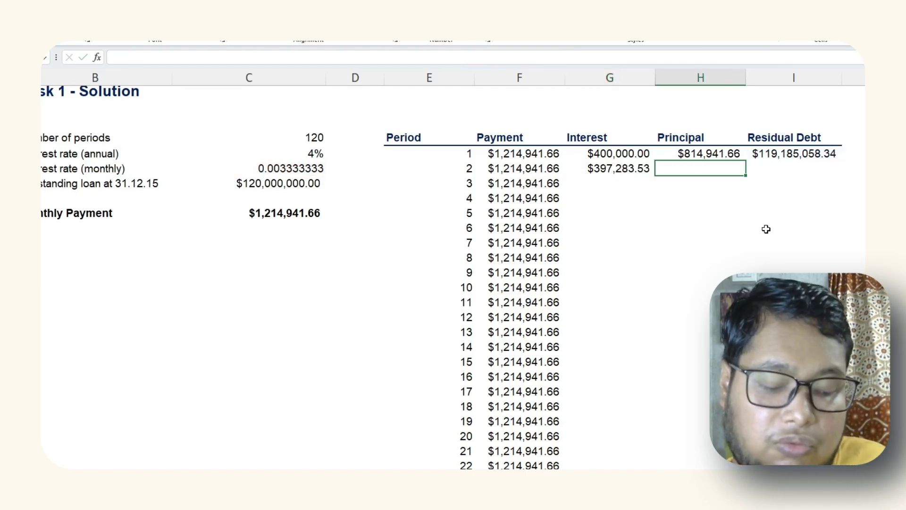
Calculate the second period's principal as that period's payment minus its interest with =F6-G6
{"action": "type", "text": "="}
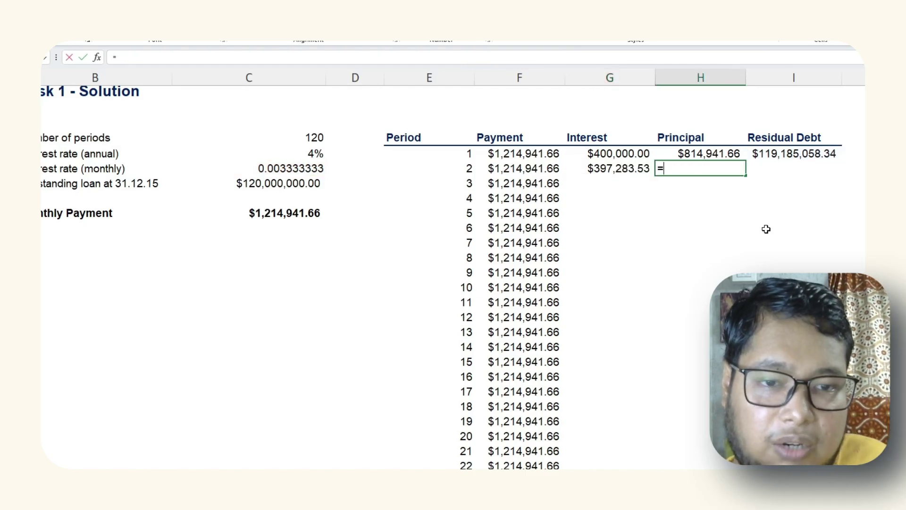
{"action": "key", "text": "Left"}
{"action": "key", "text": "Left"}
{"action": "type", "text": "-"}
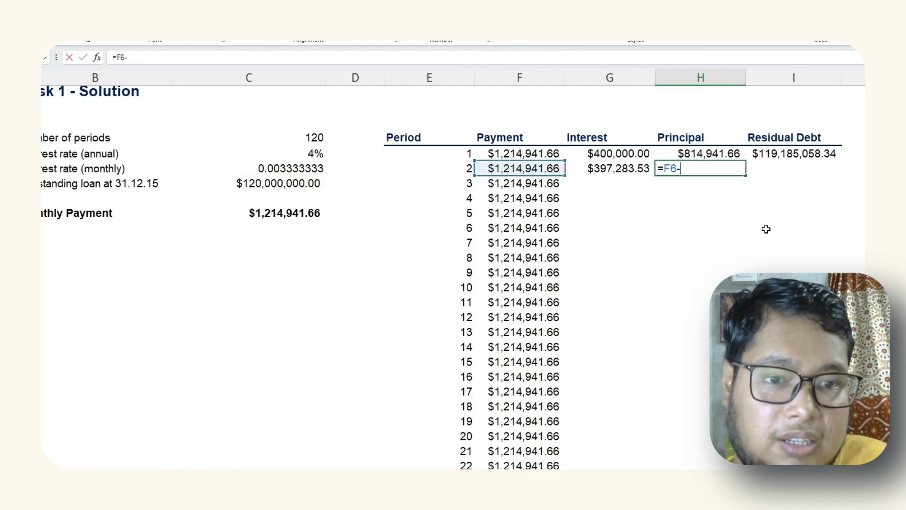
{"action": "key", "text": "Left"}
{"action": "key", "text": "Tab"}
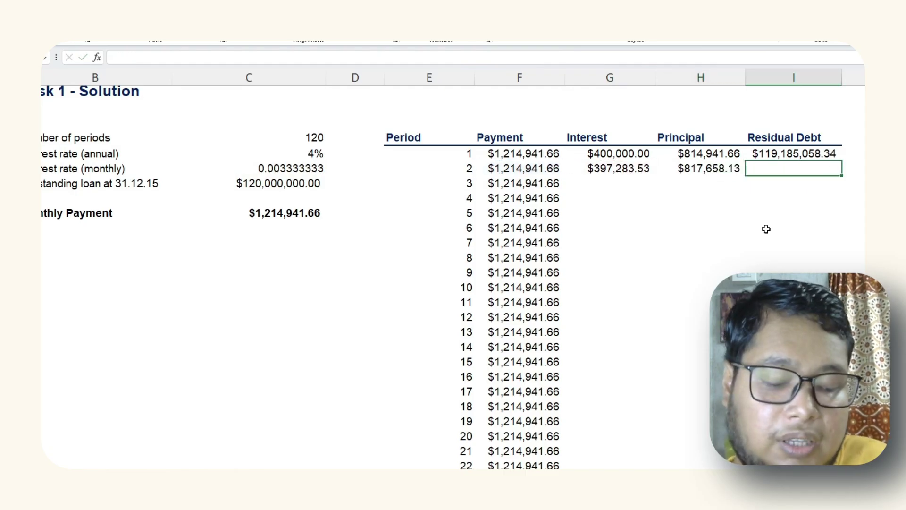
Calculate the second period's residual debt as the previous residual debt minus its principal with =I5-H6
{"action": "type", "text": "="}
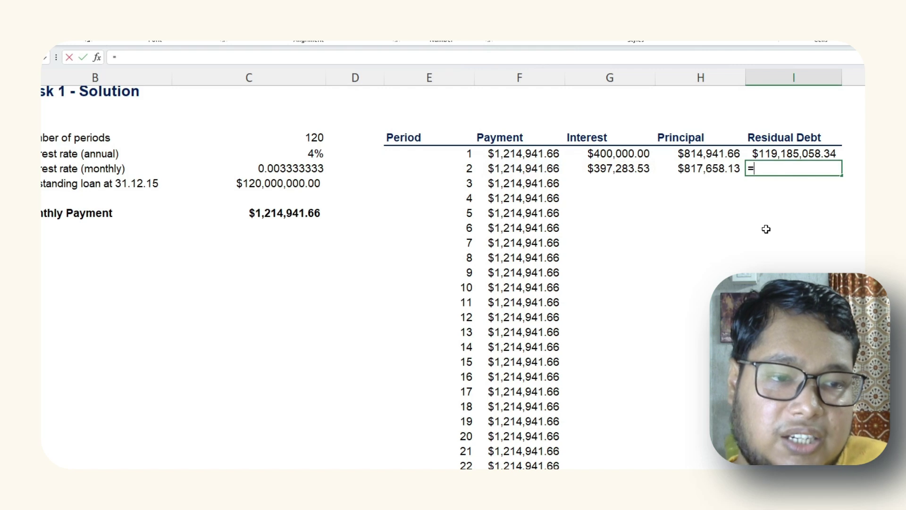
{"action": "key", "text": "Up"}
{"action": "type", "text": "-"}
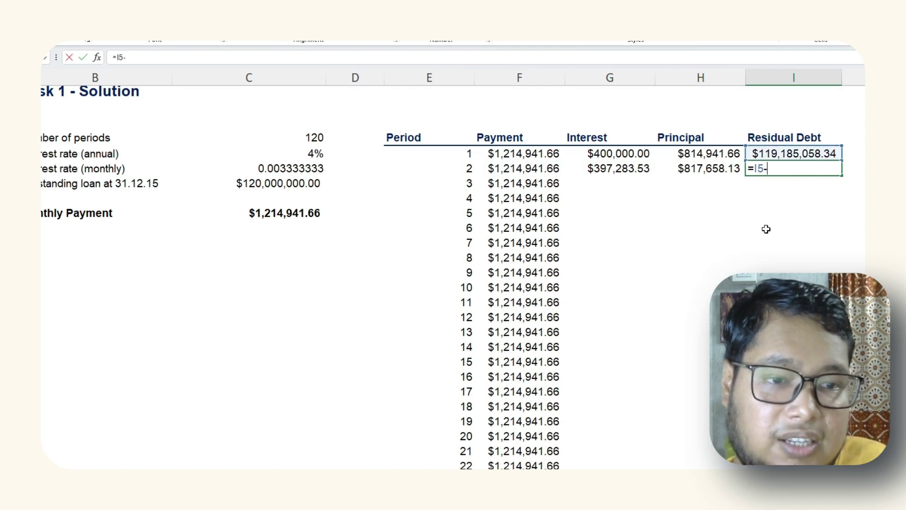
{"action": "key", "text": "Left"}
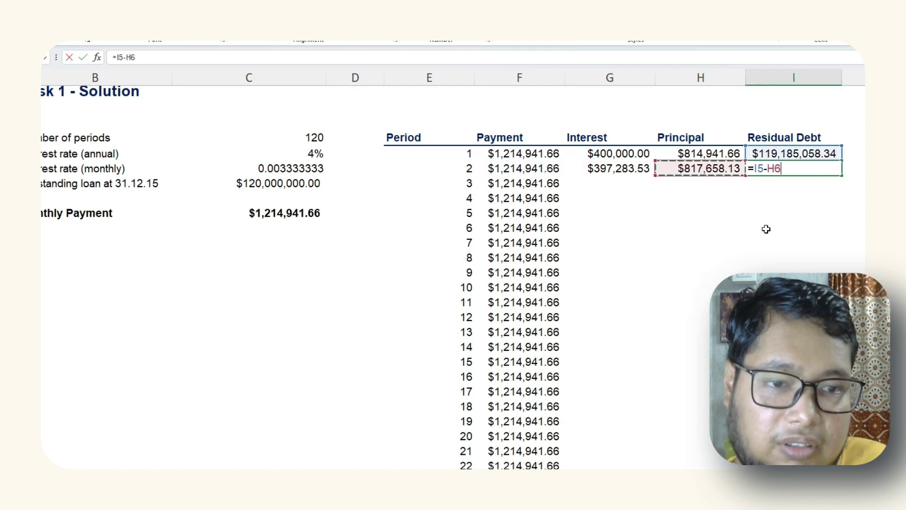
{"action": "key", "text": "Return"}
Fill the second period's interest, principal and residual debt formulas down through all remaining periods of the schedule
{"action": "key", "text": "Left"}
{"action": "key", "text": "Left"}
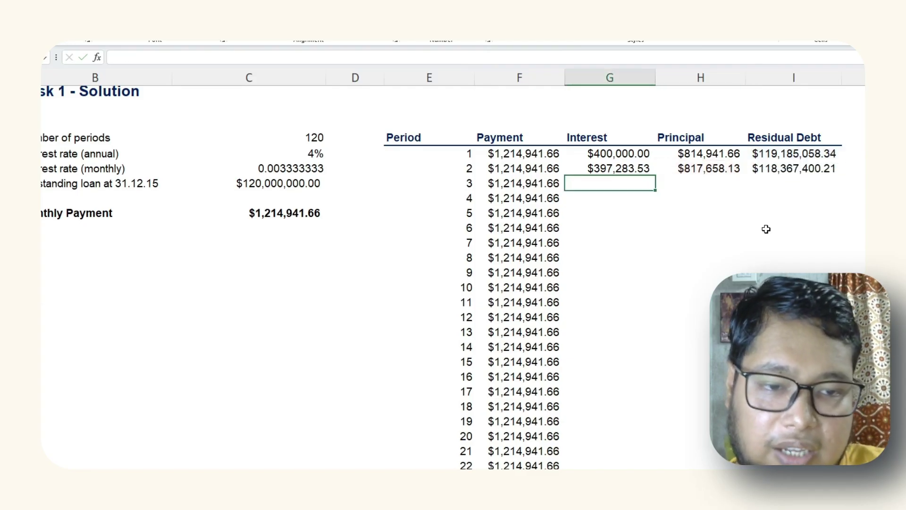
{"action": "left_click_drag", "start_coordinate": [591, 171], "coordinate": [776, 173]}
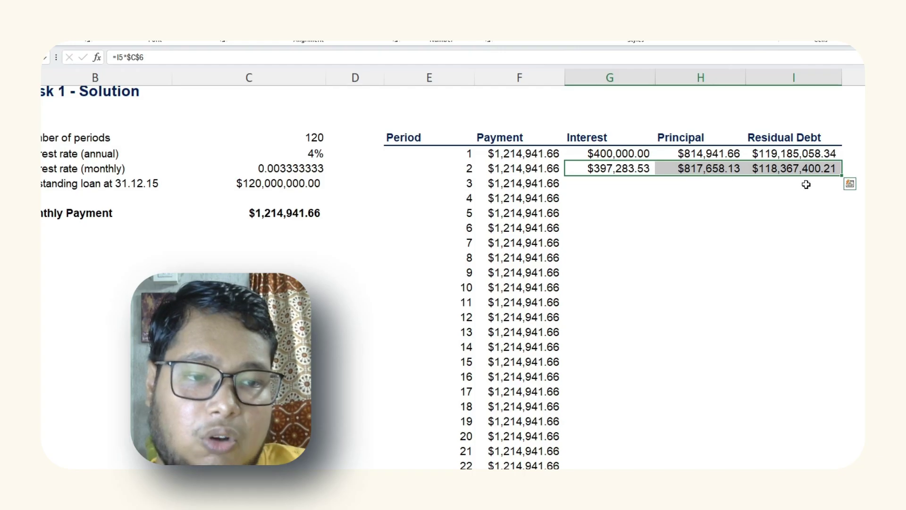
{"action": "double_click", "coordinate": [843, 177]}
{"action": "left_click", "coordinate": [782, 258]}
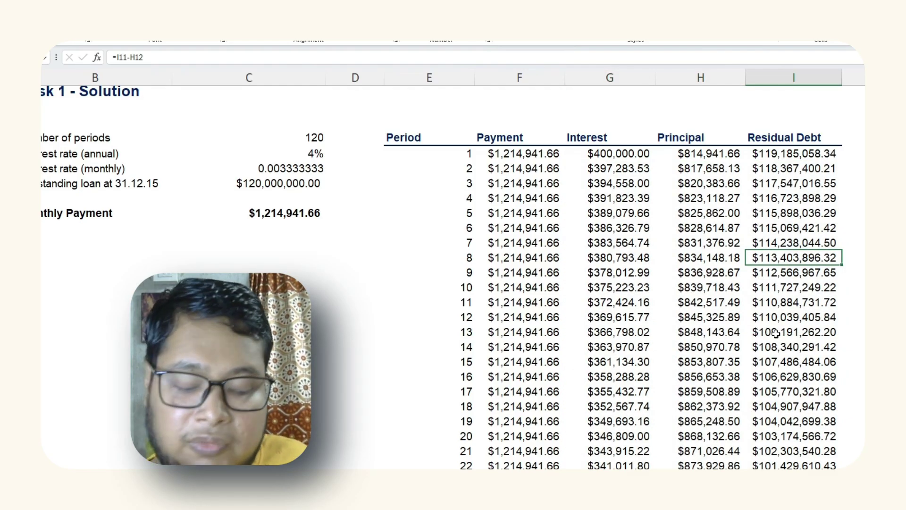
Check the residual debt, principal and period number in the schedule's last row, and return to the Period header
{"action": "key", "text": "ctrl+Down"}
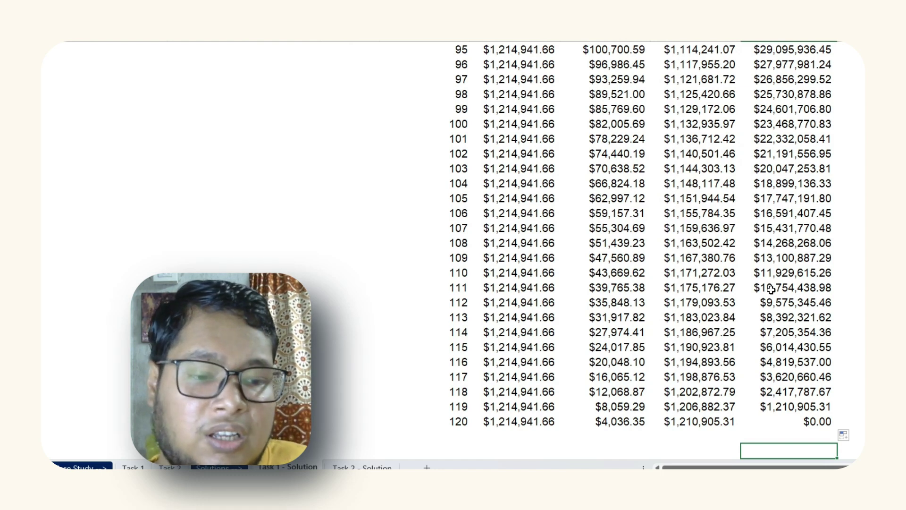
{"action": "key", "text": "Up"}
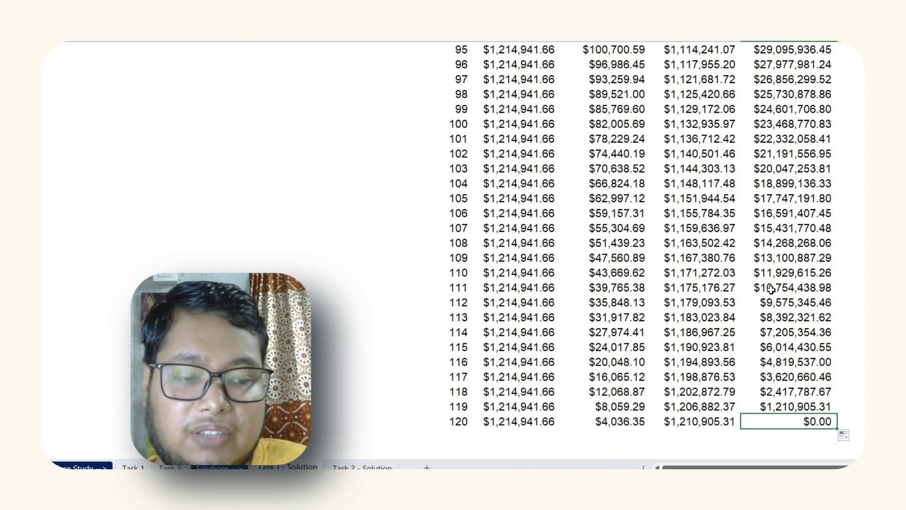
{"action": "key", "text": "Left"}
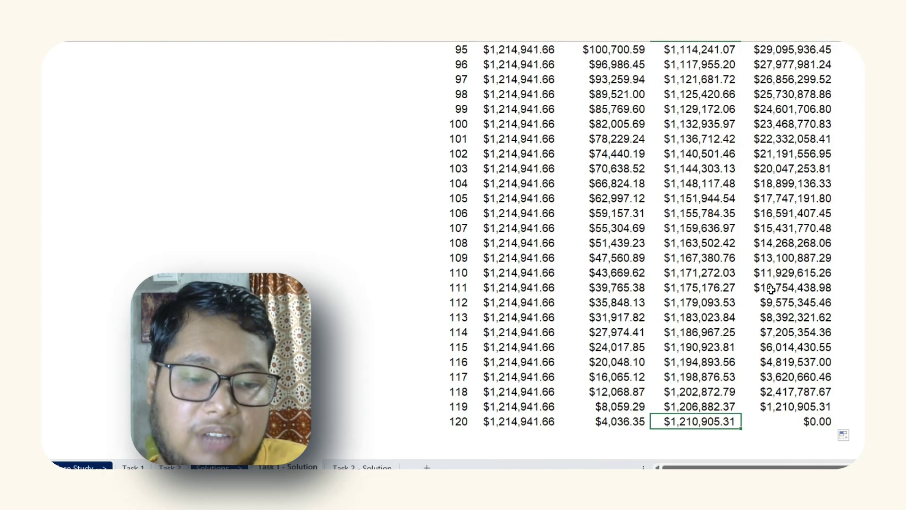
{"action": "key", "text": "Left"}
{"action": "key", "text": "Left"}
{"action": "key", "text": "Left"}
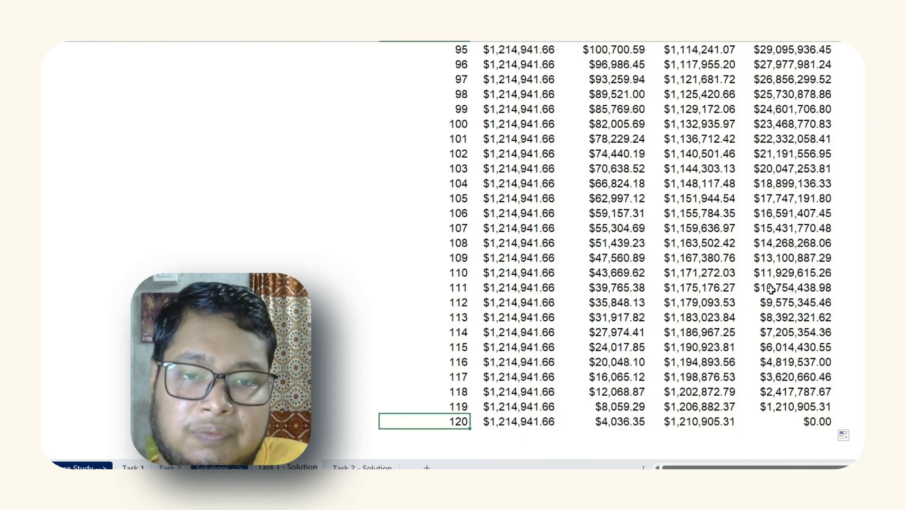
{"action": "key", "text": "ctrl+Up"}
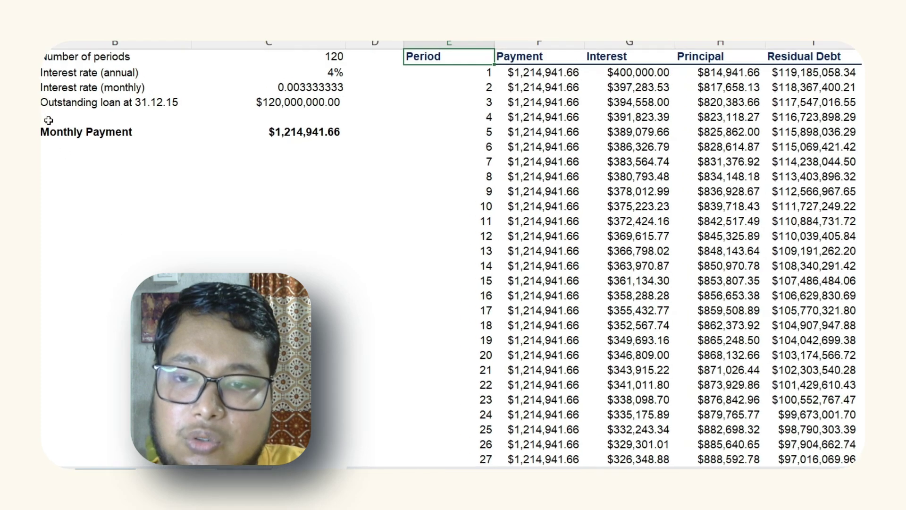
Copy the outstanding loan label and amount into the row two below Monthly Payment
{"action": "left_click", "coordinate": [67, 110]}
{"action": "left_click_drag", "start_coordinate": [98, 109], "coordinate": [246, 108]}
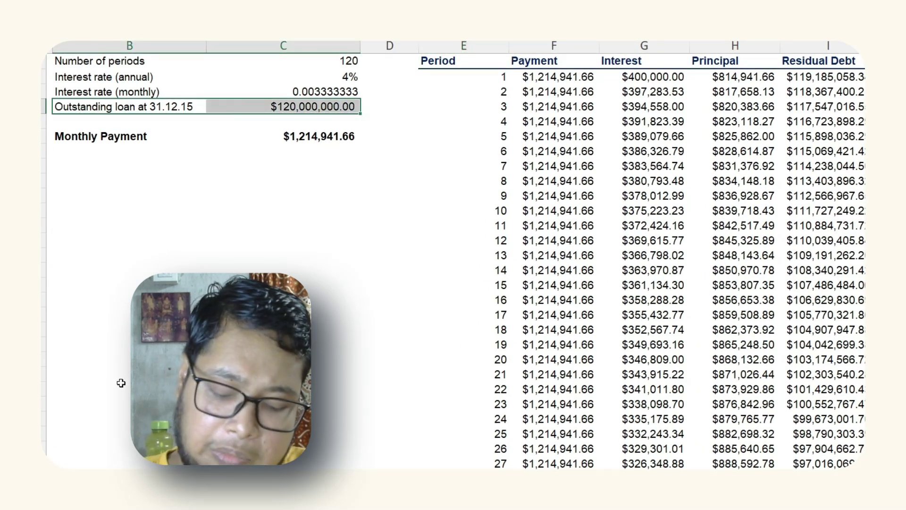
{"action": "key", "text": "ctrl+c"}
{"action": "left_click", "coordinate": [80, 168]}
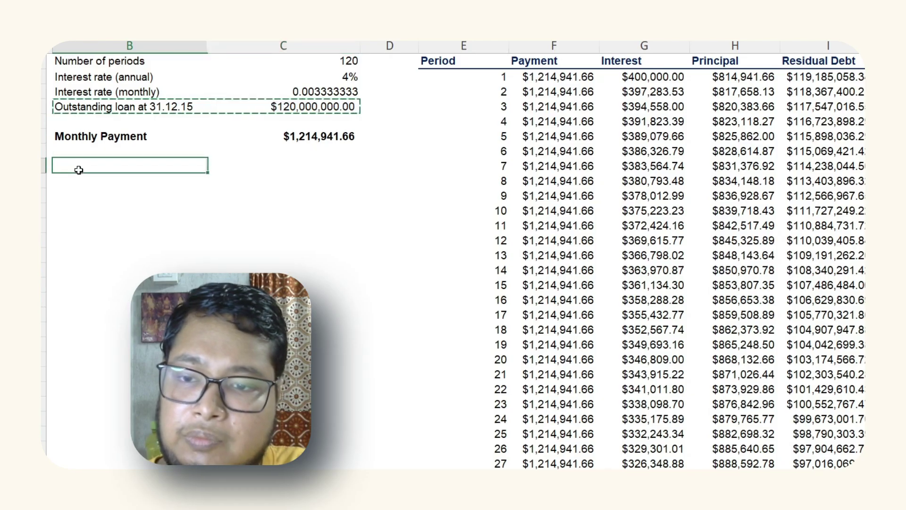
{"action": "key", "text": "ctrl+v"}
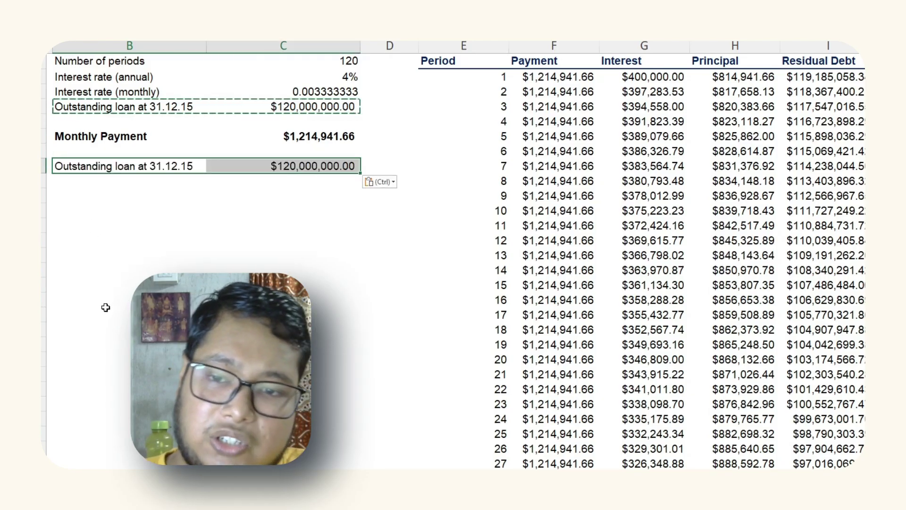
Change the copied label to "Outstanding loan at 31.12.20" and clear the copied amount beside it
{"action": "left_click", "coordinate": [144, 169]}
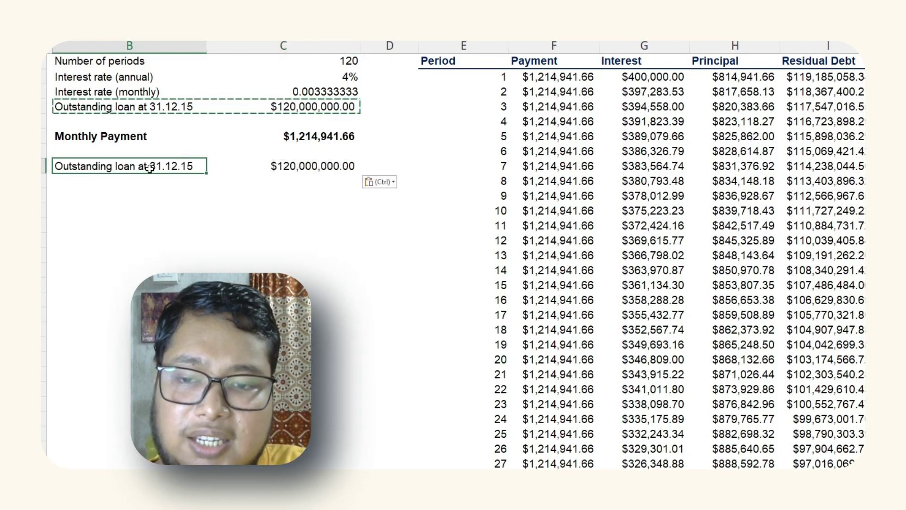
{"action": "double_click", "coordinate": [194, 166]}
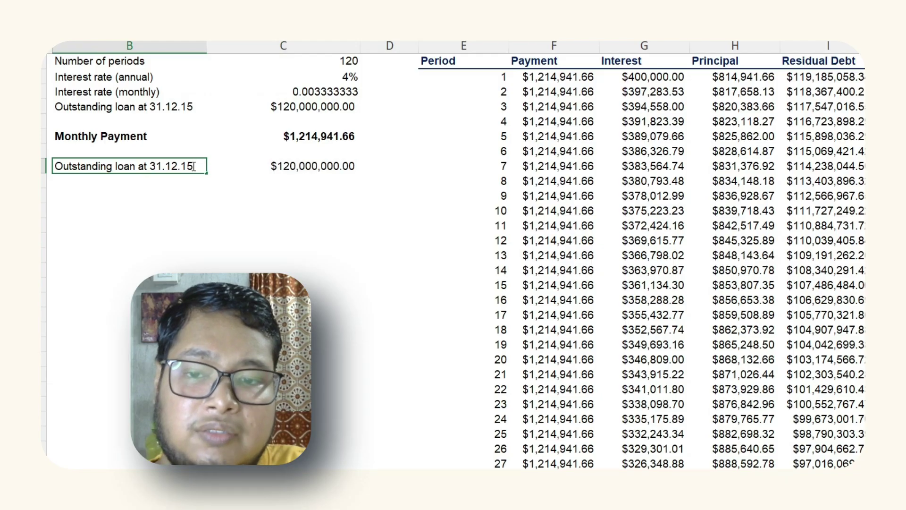
{"action": "left_click_drag", "start_coordinate": [194, 166], "coordinate": [184, 166]}
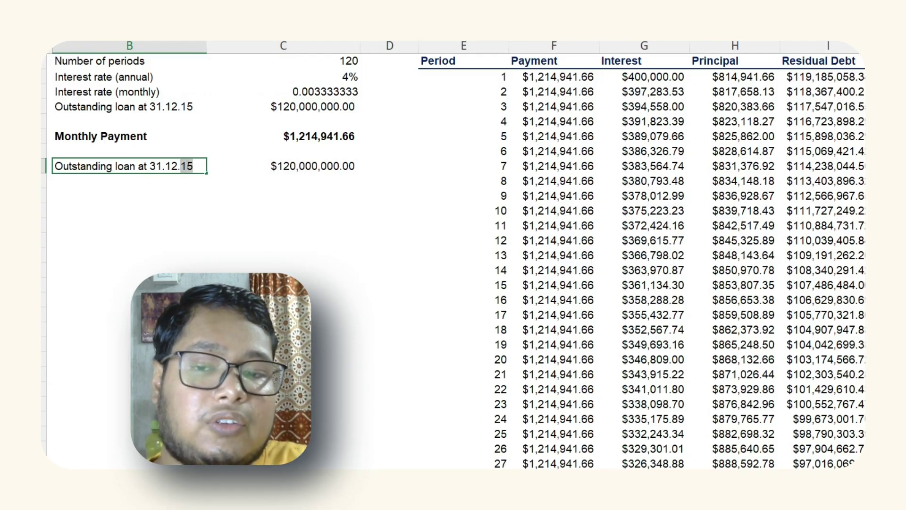
{"action": "type", "text": "20"}
{"action": "key", "text": "Return"}
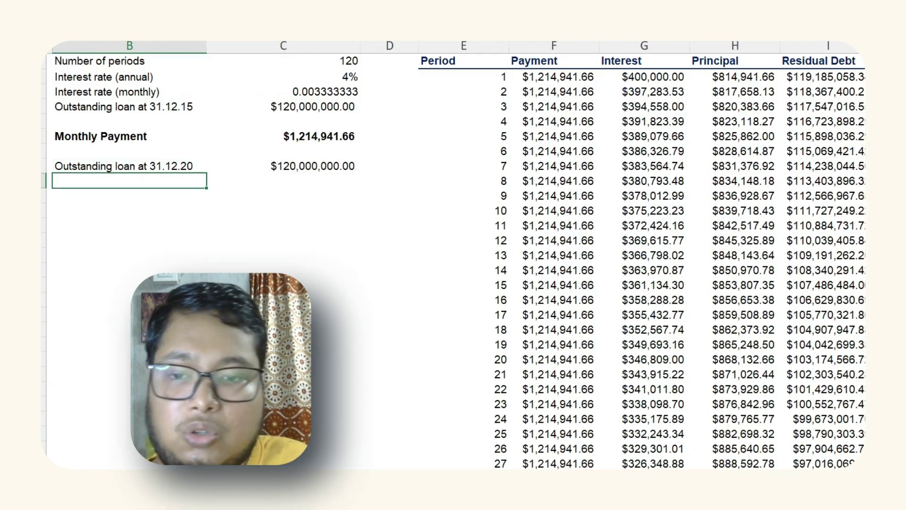
{"action": "left_click", "coordinate": [129, 167]}
{"action": "left_click", "coordinate": [283, 165]}
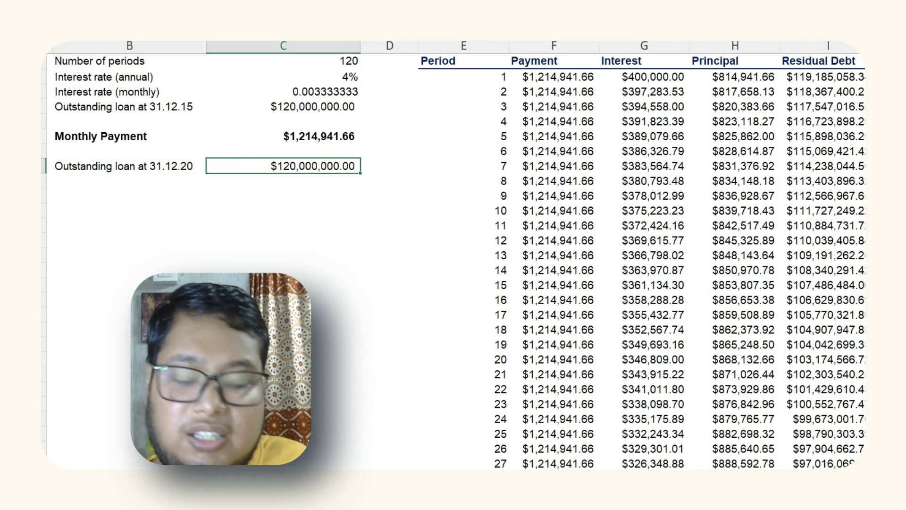
{"action": "key", "text": "Delete"}
Highlight the period 60 row in yellow from the Period column through the Residual Debt column
{"action": "key", "text": "Right"}
{"action": "key", "text": "Right"}
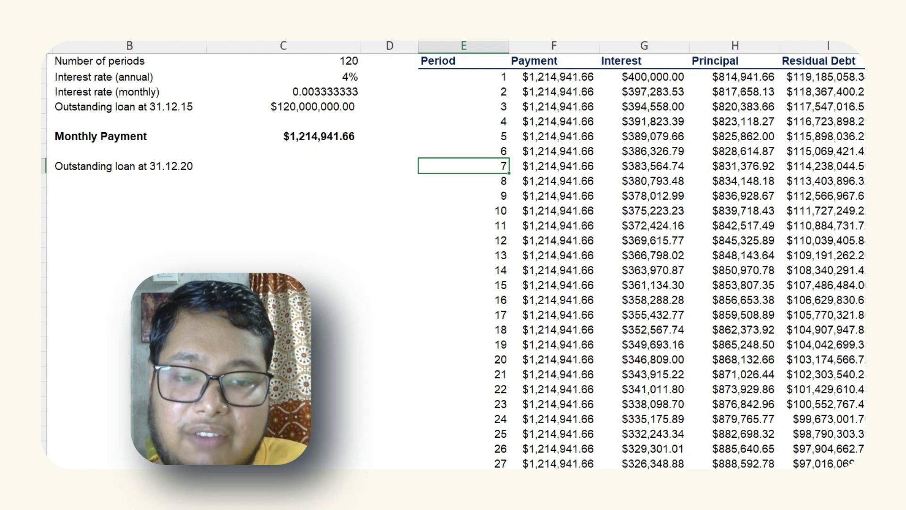
{"action": "key", "text": "Down"}
{"action": "key", "text": "Down"}
{"action": "key", "text": "Down"}
{"action": "key", "text": "Down"}
{"action": "key", "text": "Down"}
{"action": "key", "text": "Down"}
{"action": "key", "text": "Down"}
{"action": "key", "text": "Down"}
{"action": "key", "text": "Down"}
{"action": "key", "text": "Down"}
{"action": "key", "text": "Down"}
{"action": "key", "text": "Down"}
{"action": "key", "text": "Down"}
{"action": "key", "text": "Down"}
{"action": "key", "text": "Down"}
{"action": "key", "text": "Down"}
{"action": "key", "text": "Down"}
{"action": "key", "text": "Down"}
{"action": "key", "text": "Down"}
{"action": "key", "text": "Down"}
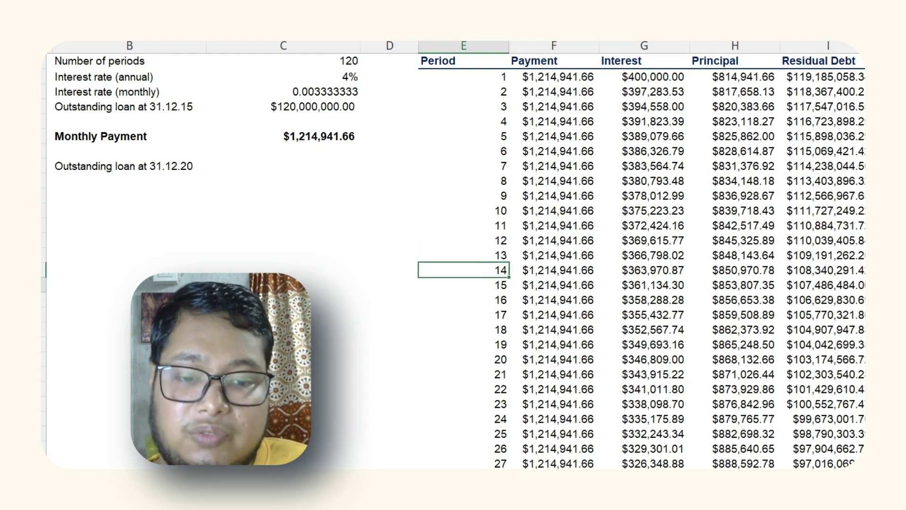
{"action": "key", "text": "Down"}
{"action": "key", "text": "Down"}
{"action": "key", "text": "Down"}
{"action": "key", "text": "Down"}
{"action": "key", "text": "Down"}
{"action": "key", "text": "Down"}
{"action": "key", "text": "Down"}
{"action": "key", "text": "Down"}
{"action": "key", "text": "Down"}
{"action": "key", "text": "Down"}
{"action": "key", "text": "Down"}
{"action": "key", "text": "Down"}
{"action": "key", "text": "Down"}
{"action": "key", "text": "Down"}
{"action": "key", "text": "Down"}
{"action": "key", "text": "Down"}
{"action": "key", "text": "Down"}
{"action": "key", "text": "Down"}
{"action": "key", "text": "Down"}
{"action": "key", "text": "Down"}
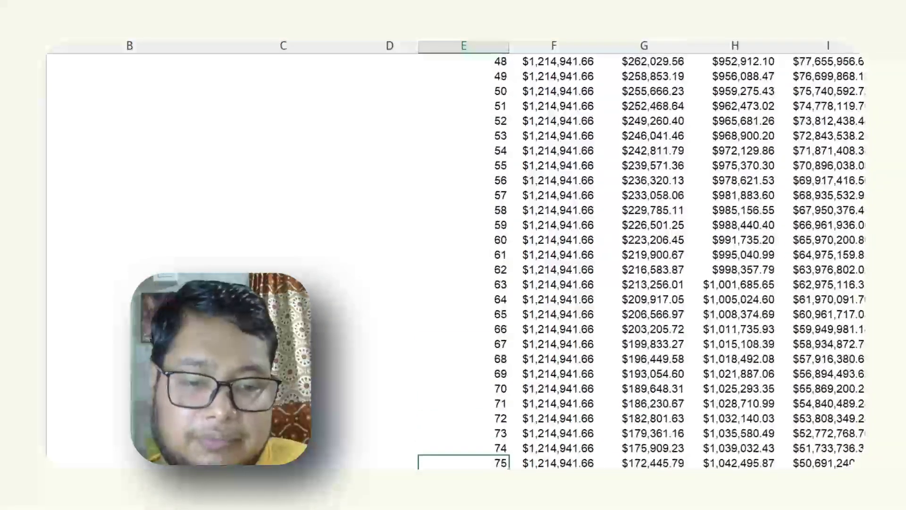
{"action": "key", "text": "Up"}
{"action": "key", "text": "Up"}
{"action": "key", "text": "Up"}
{"action": "key", "text": "Up"}
{"action": "key", "text": "Up"}
{"action": "key", "text": "Up"}
{"action": "key", "text": "Up"}
{"action": "key", "text": "Up"}
{"action": "key", "text": "Up"}
{"action": "key", "text": "Up"}
{"action": "key", "text": "Up"}
{"action": "key", "text": "Up"}
{"action": "key", "text": "Up"}
{"action": "key", "text": "Up"}
{"action": "key", "text": "Up"}
{"action": "key", "text": "Up"}
{"action": "key", "text": "Up"}
{"action": "key", "text": "Down"}
{"action": "key", "text": "Down"}
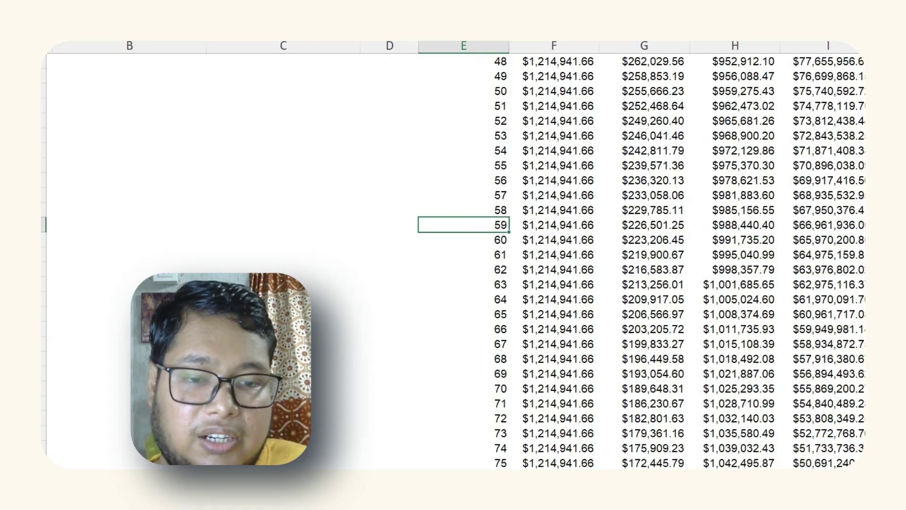
{"action": "key", "text": "shift+Right"}
{"action": "key", "text": "shift+Right"}
{"action": "key", "text": "shift+Right"}
{"action": "key", "text": "shift+Right"}
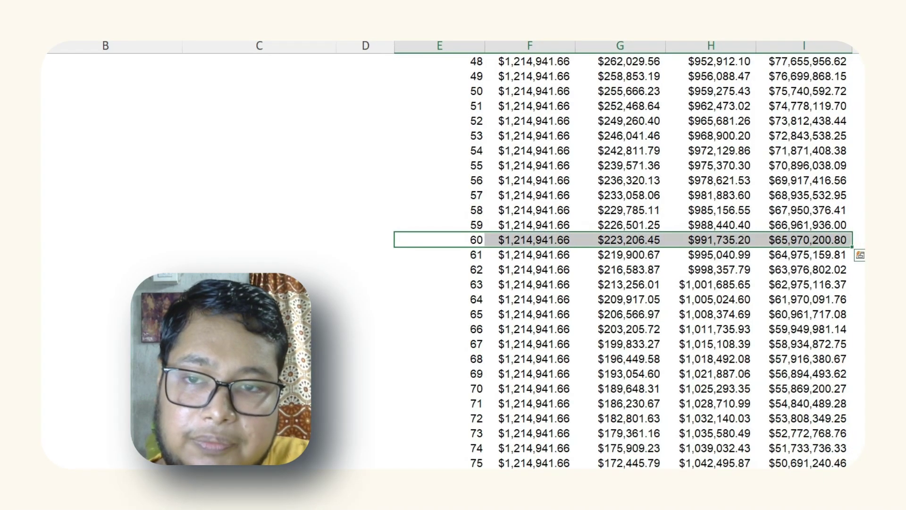
{"action": "key", "text": "F4"}
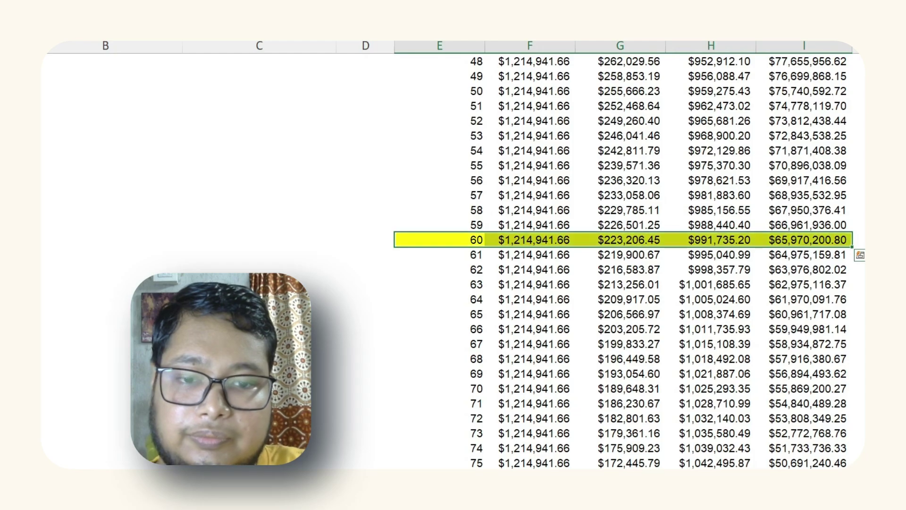
{"action": "left_click", "coordinate": [425, 344]}
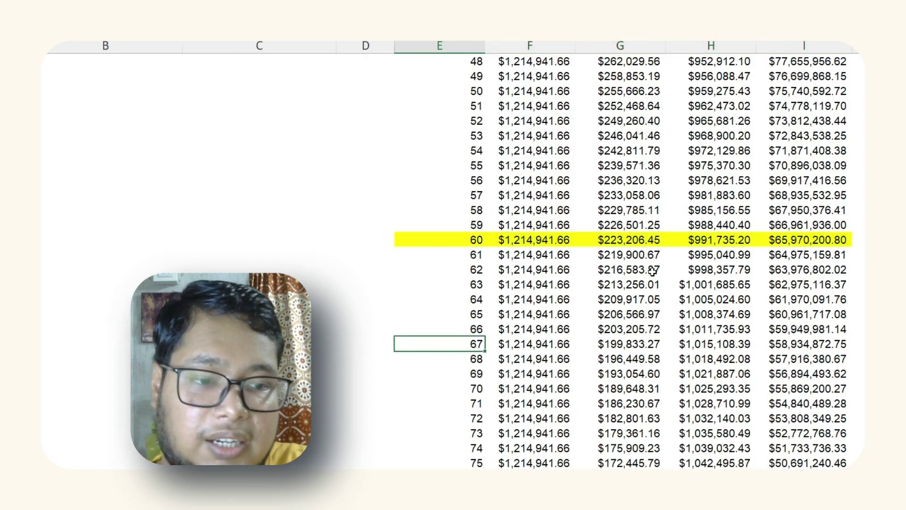
Try to copy period 60's residual debt into the cell beside the 31.12.20 outstanding loan label
{"action": "left_click", "coordinate": [804, 244]}
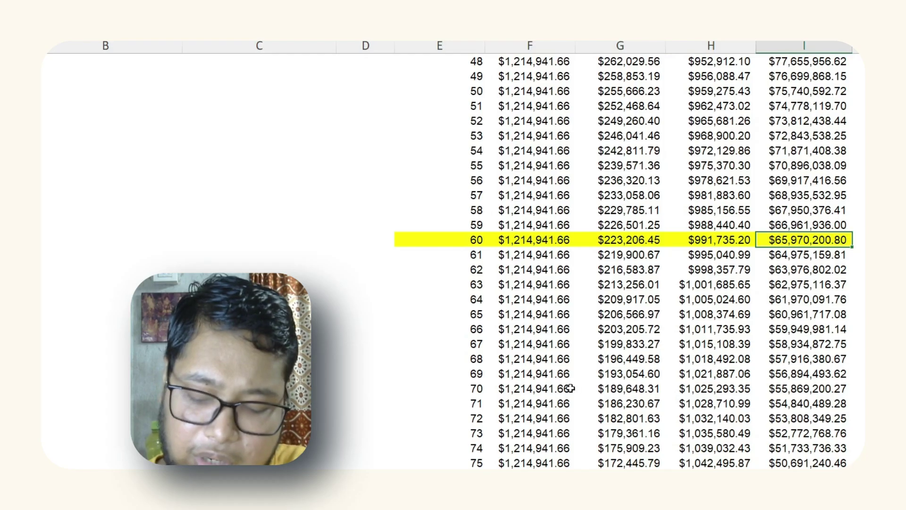
{"action": "key", "text": "ctrl+c"}
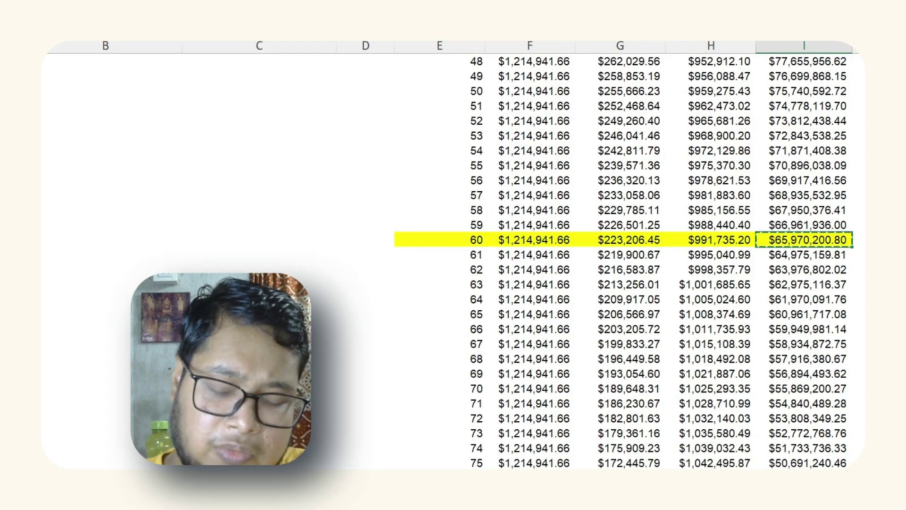
{"action": "scroll", "coordinate": [456, 371], "scroll_direction": "up", "scroll_amount": 5}
{"action": "scroll", "coordinate": [457, 372], "scroll_direction": "up", "scroll_amount": 10}
{"action": "left_click", "coordinate": [259, 165]}
{"action": "key", "text": "ctrl+v"}
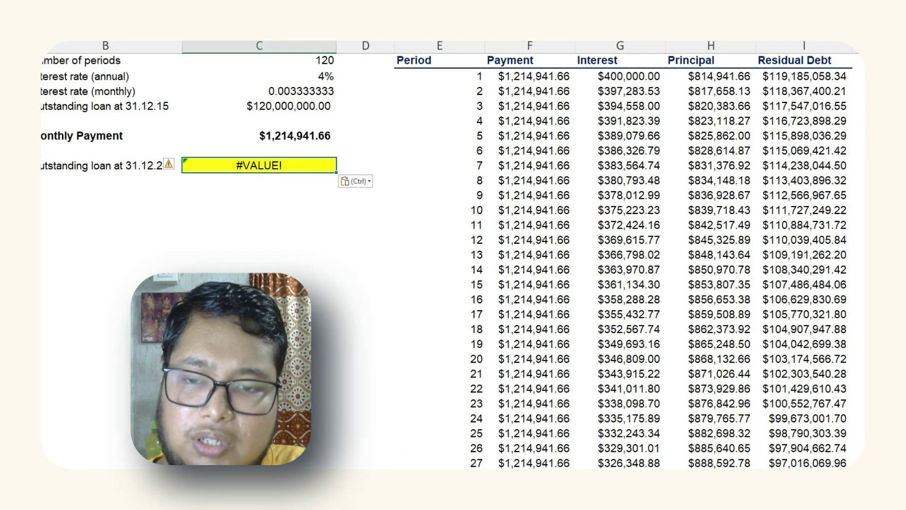
{"action": "key", "text": "Escape"}
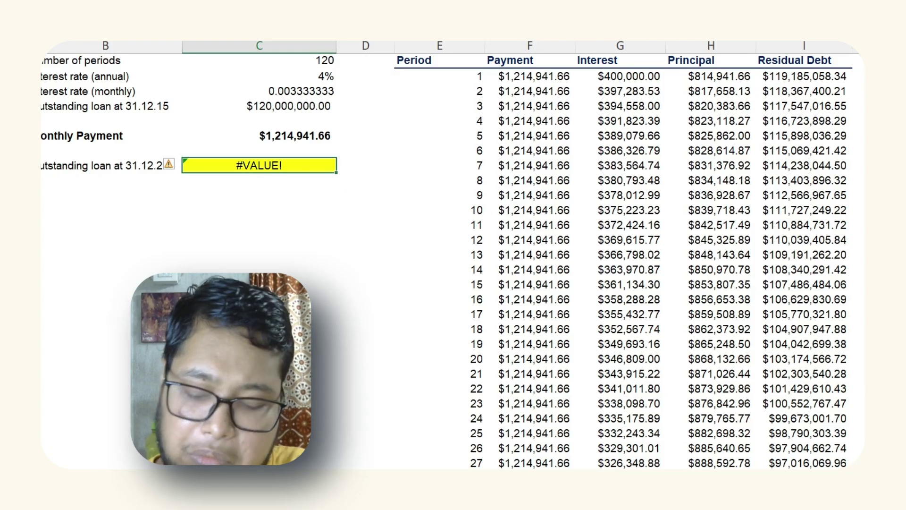
{"action": "key", "text": "Delete"}
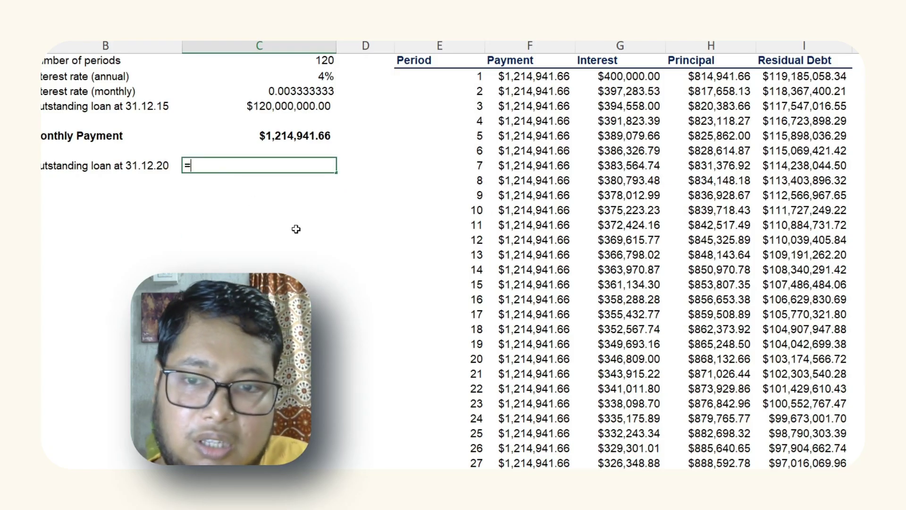
Link the outstanding loan at 31.12.20 to period 60's residual debt with a cell reference formula
{"action": "scroll", "coordinate": [296, 229], "scroll_direction": "down", "scroll_amount": 14}
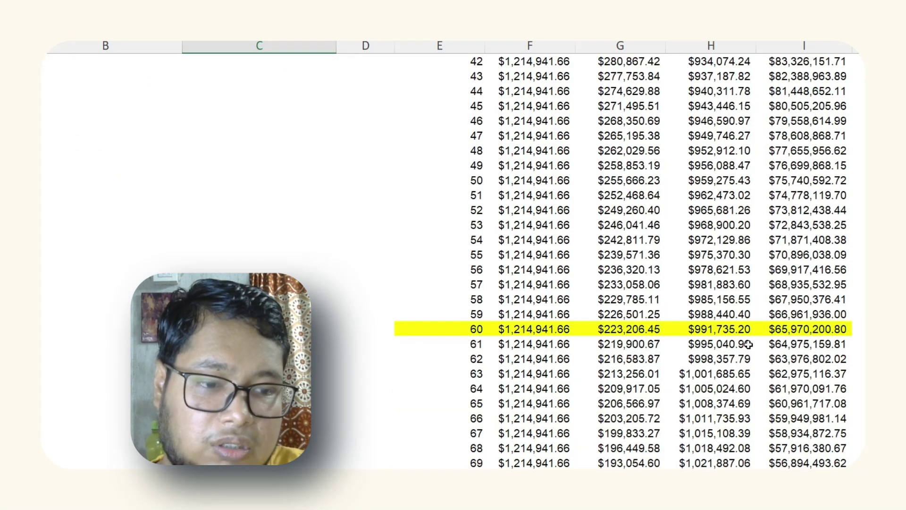
{"action": "left_click", "coordinate": [807, 330]}
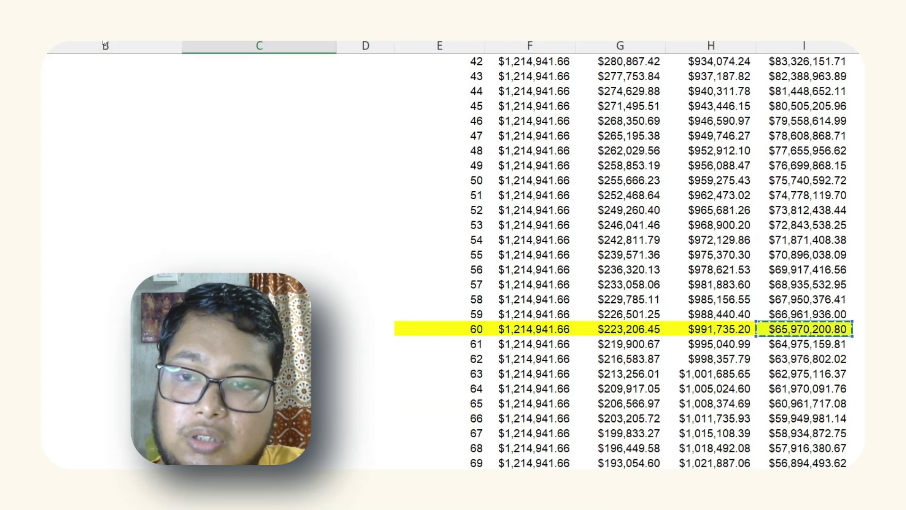
{"action": "key", "text": "Return"}
{"action": "scroll", "coordinate": [329, 183], "scroll_direction": "up", "scroll_amount": 2}
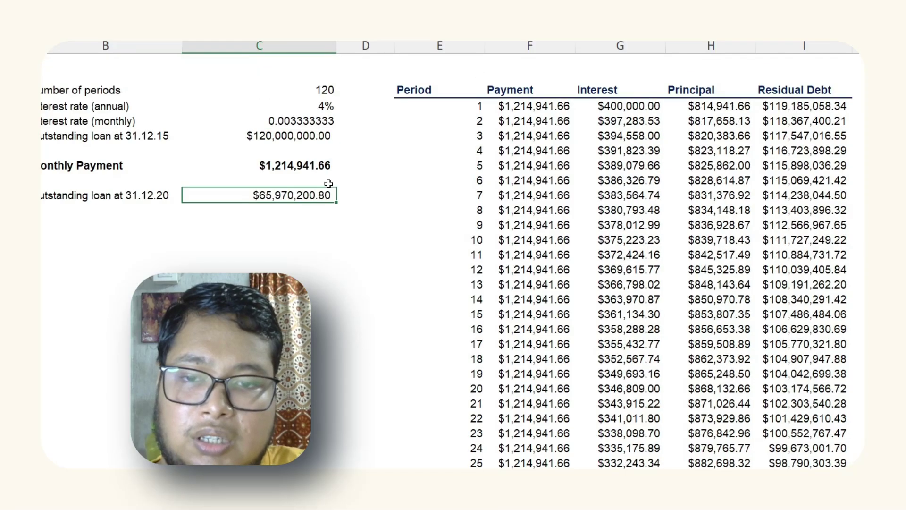
{"action": "left_click", "coordinate": [251, 253]}
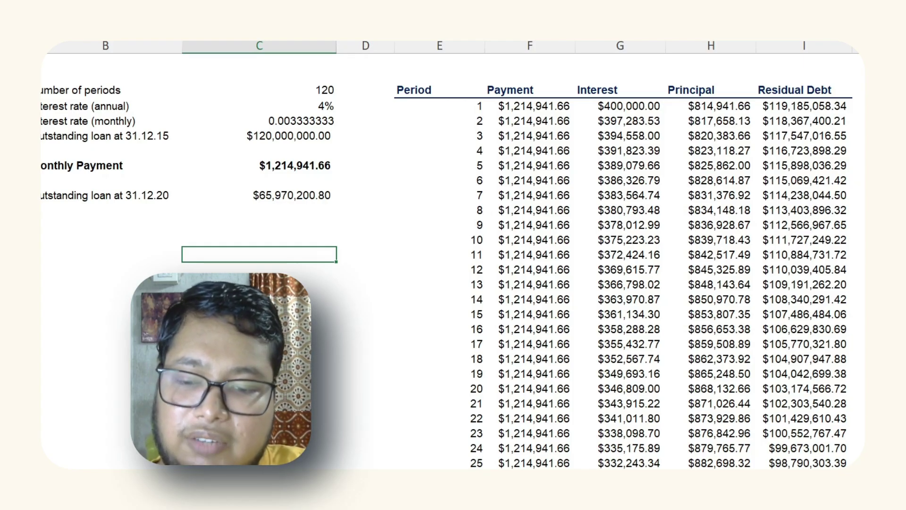
Copy the "Scenario 1:" heading from the Task 2 sheet into cell B5 of its solution sheet and clear the copy selection
{"action": "scroll", "coordinate": [453, 255], "scroll_direction": "right", "scroll_amount": 15}
{"action": "left_click", "coordinate": [550, 386]}
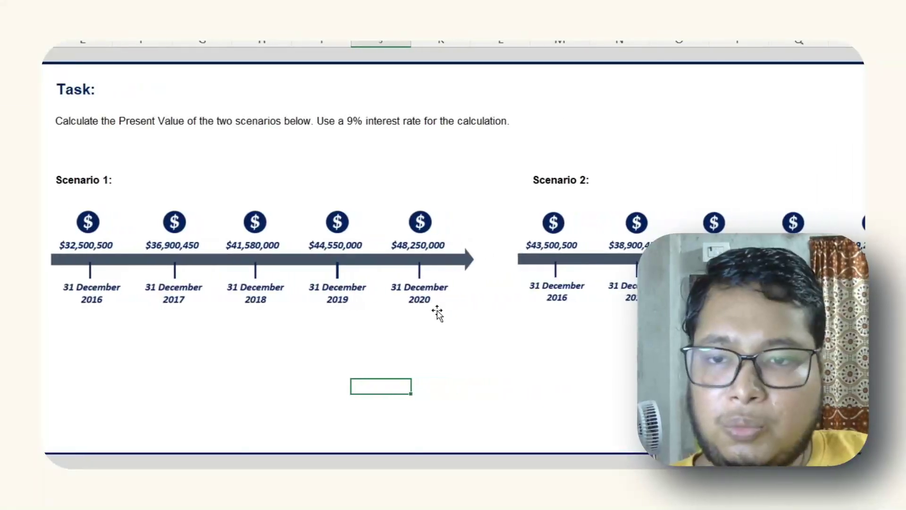
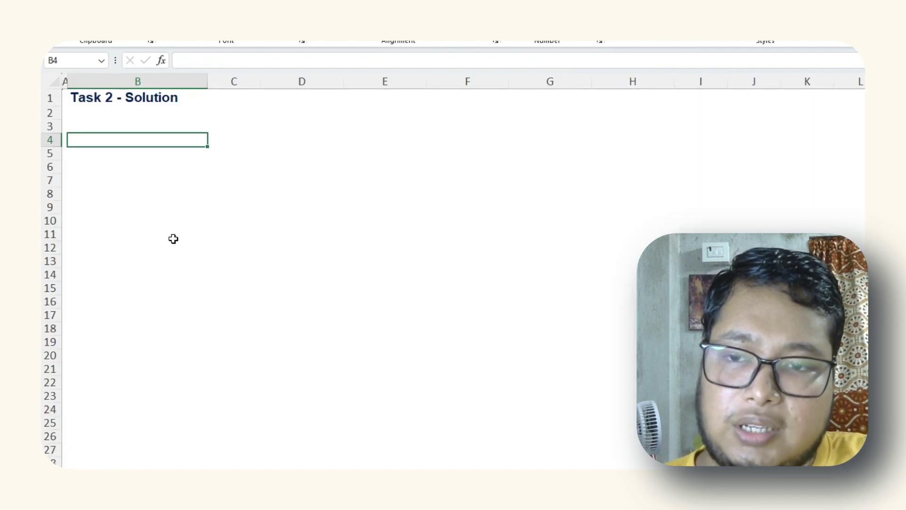
{"action": "left_click", "coordinate": [118, 158]}
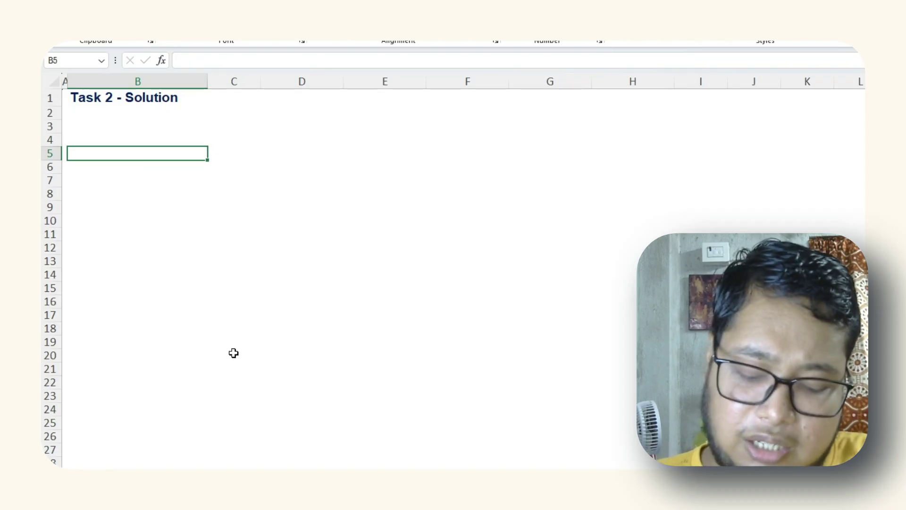
{"action": "type", "text": "Scenario 1:"}
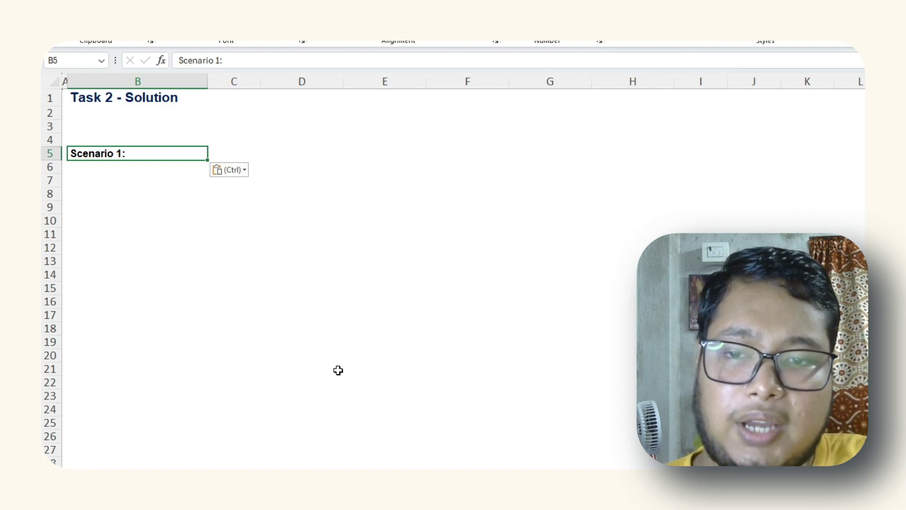
{"action": "left_click", "coordinate": [415, 343]}
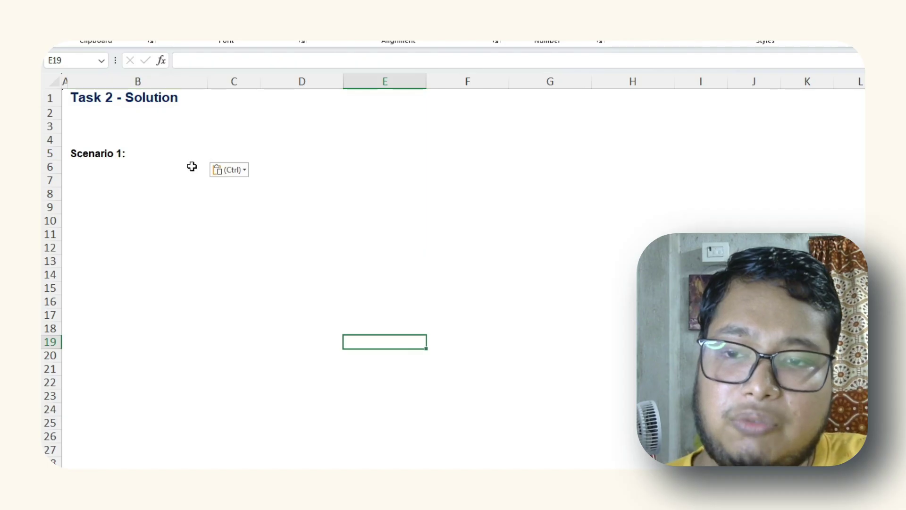
{"action": "left_click", "coordinate": [102, 159]}
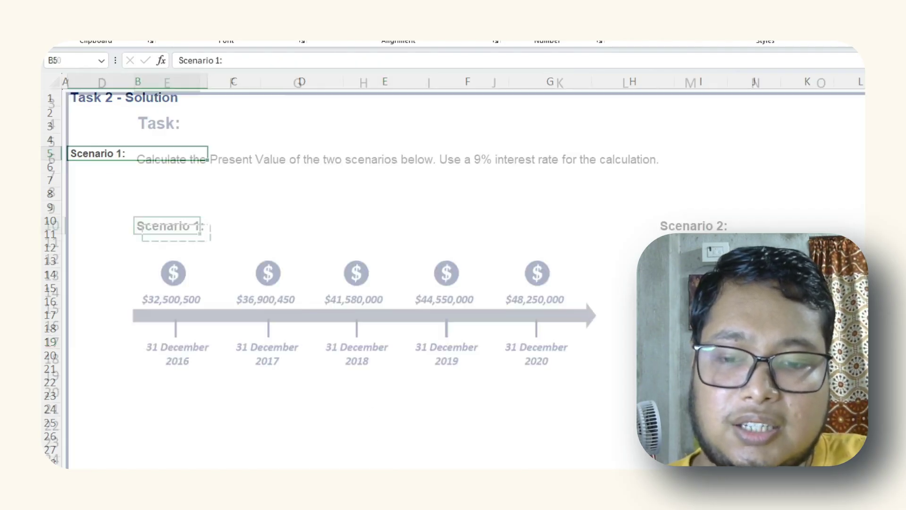
{"action": "left_click", "coordinate": [280, 453]}
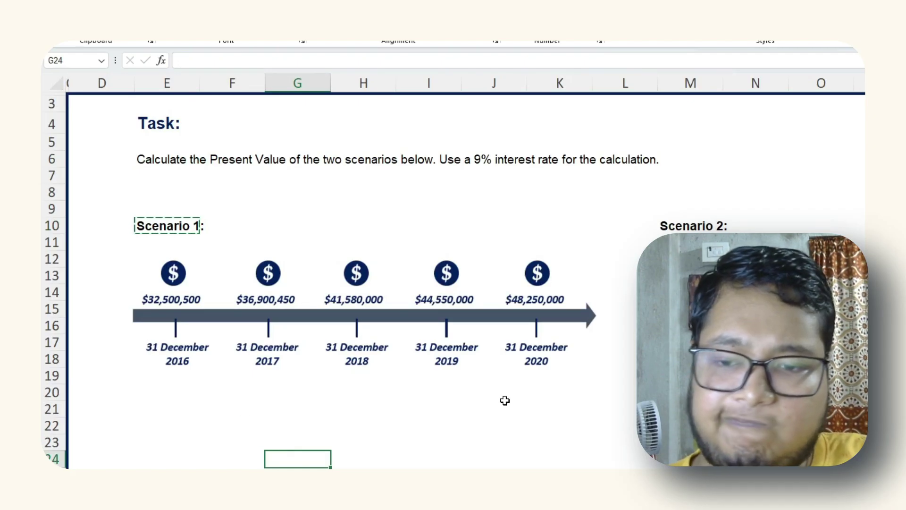
{"action": "left_click", "coordinate": [421, 443]}
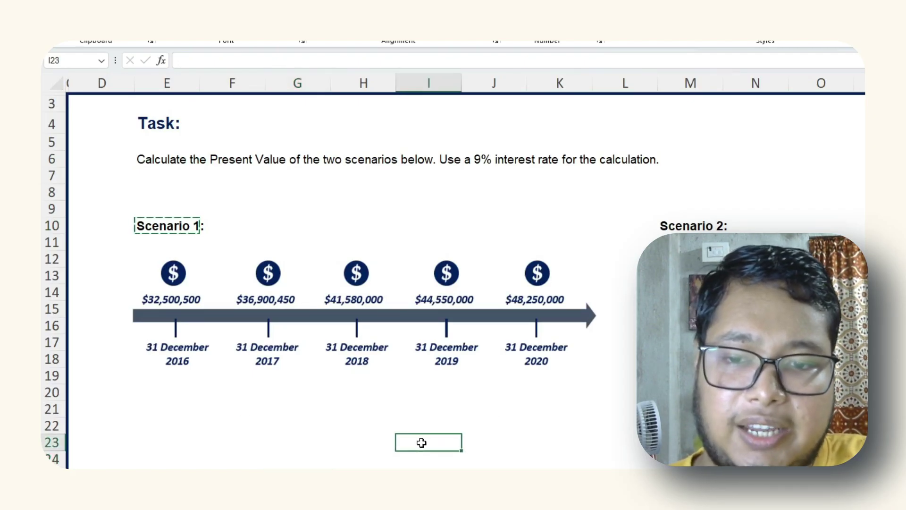
{"action": "key", "text": "Escape"}
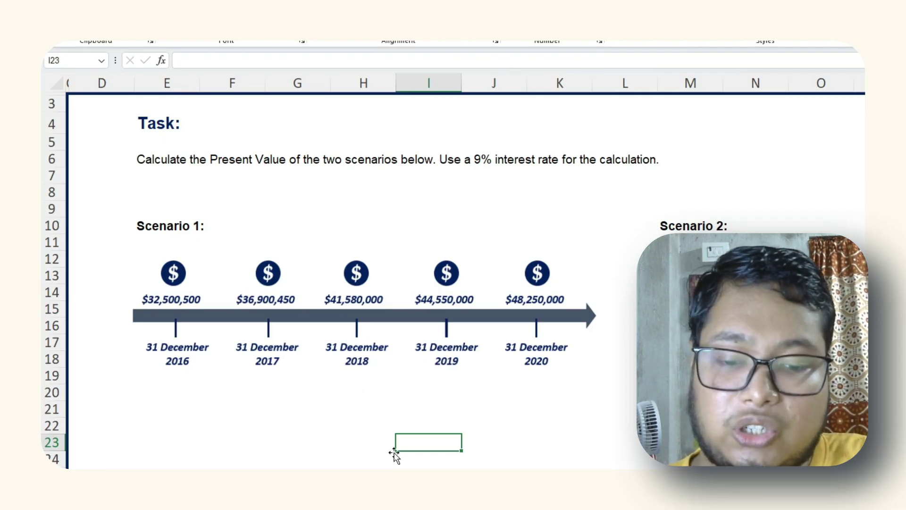
{"action": "key", "text": "ctrl+Page_Down"}
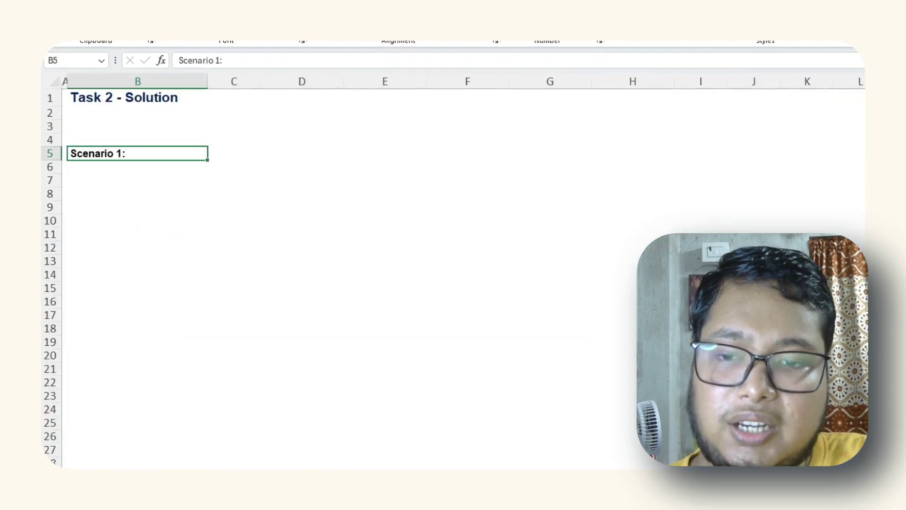
Apply the formatting of the "Task 2 - Solution" title to the "Scenario 1:" heading in B5
{"action": "left_click", "coordinate": [116, 99]}
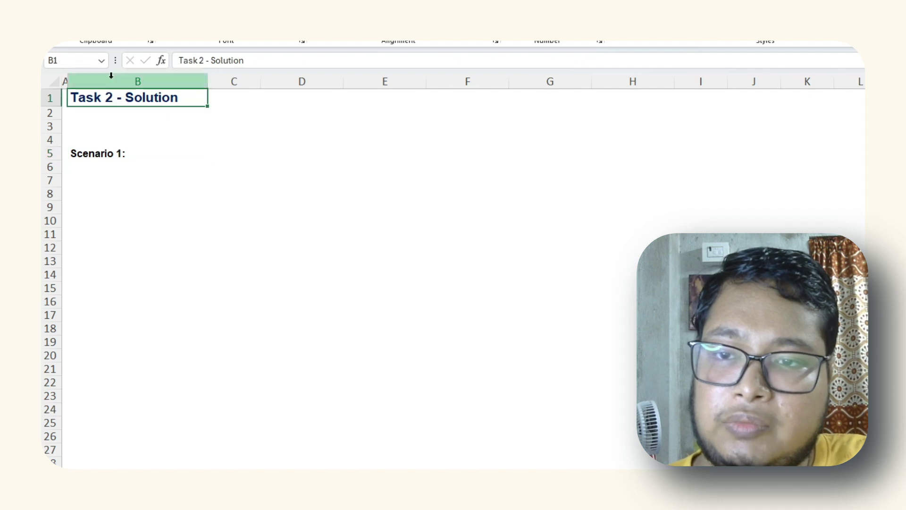
{"action": "left_click", "coordinate": [101, 154]}
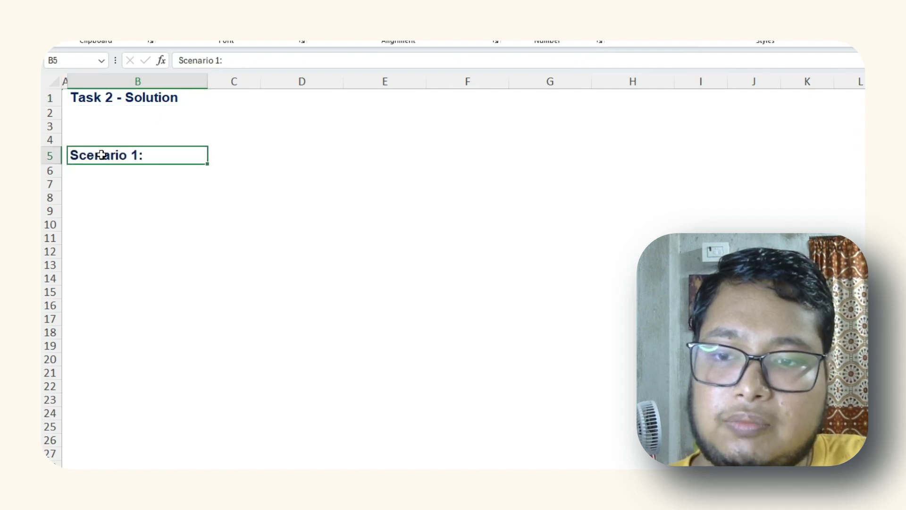
{"action": "left_click", "coordinate": [323, 298]}
Enter the year numbers 1 to 5 across cells C6 to G6 below the Scenario 1 heading
{"action": "left_click", "coordinate": [229, 154]}
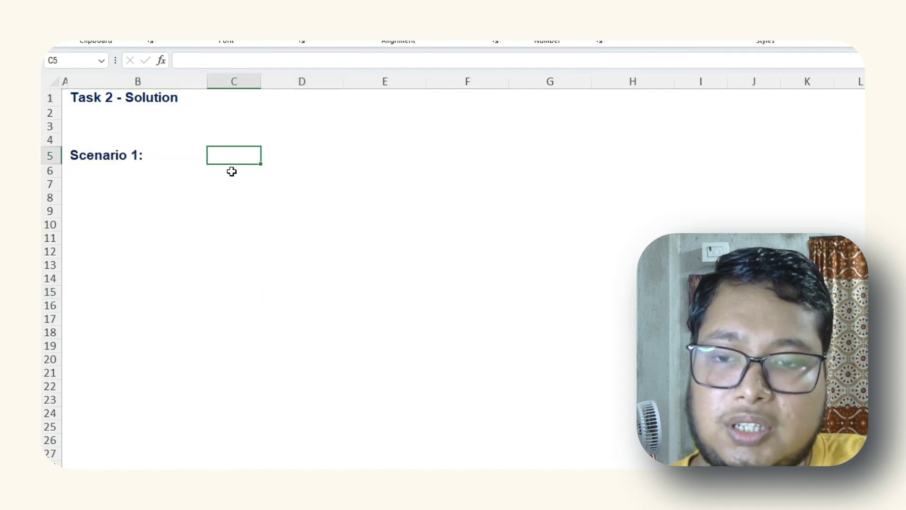
{"action": "left_click", "coordinate": [231, 172]}
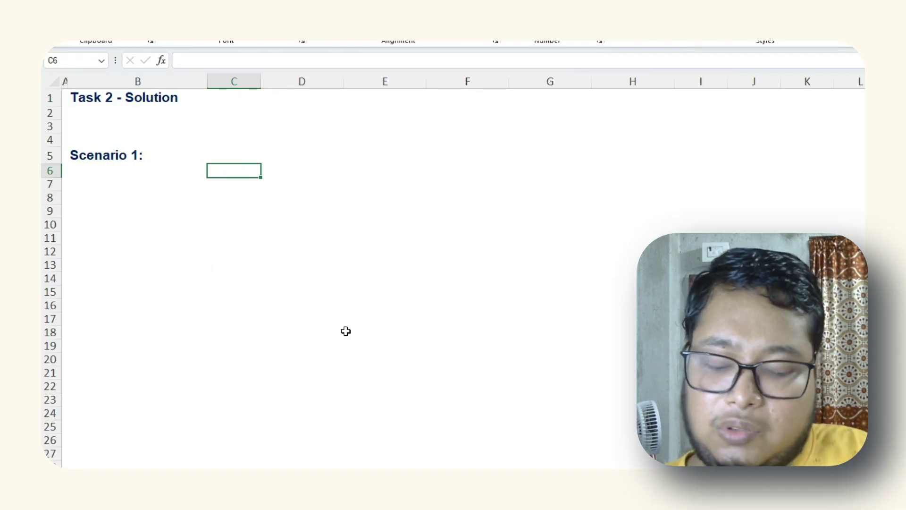
{"action": "type", "text": "1"}
{"action": "key", "text": "Tab"}
{"action": "type", "text": "2"}
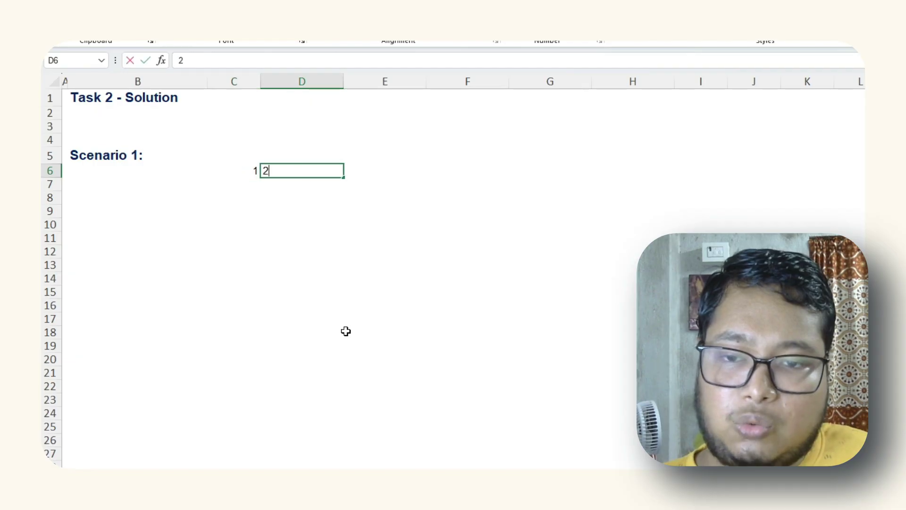
{"action": "key", "text": "Tab"}
{"action": "type", "text": "3"}
{"action": "key", "text": "Tab"}
{"action": "type", "text": "4"}
{"action": "key", "text": "Tab"}
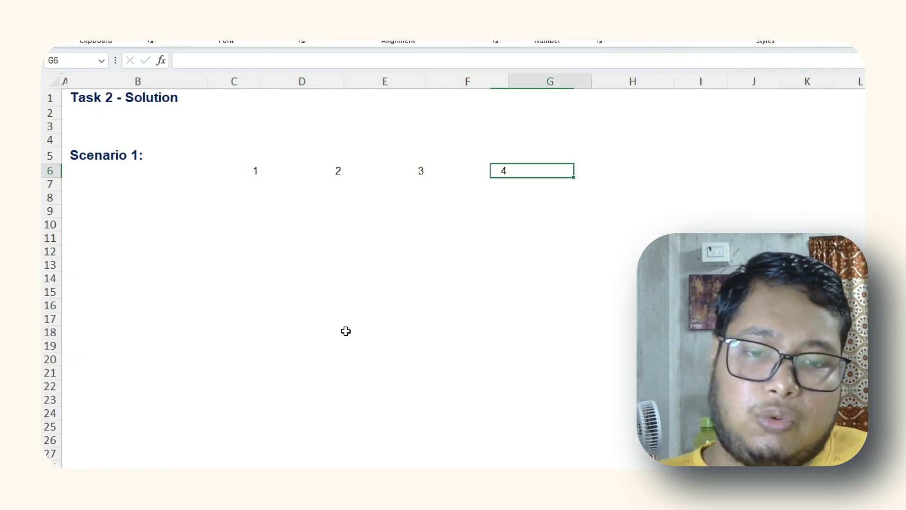
{"action": "type", "text": "5"}
{"action": "key", "text": "Tab"}
{"action": "key", "text": "Down"}
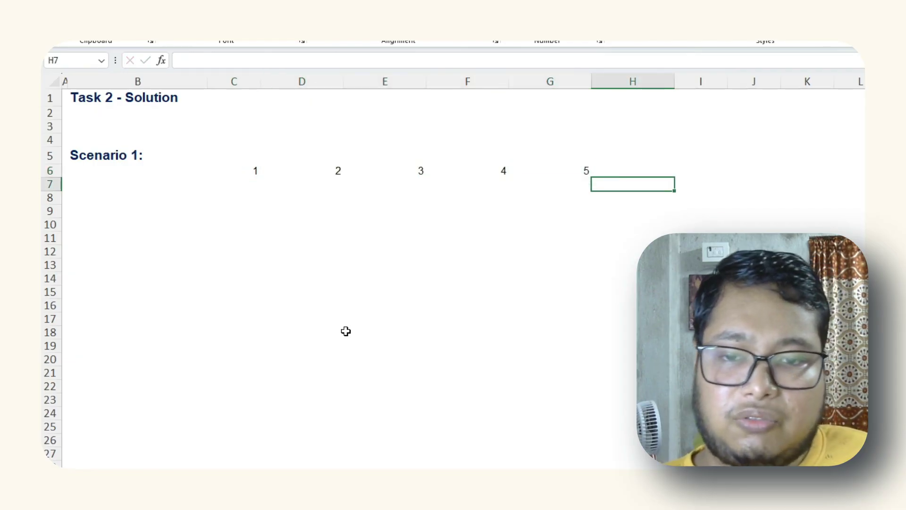
Give cell C6 the custom number format "Year "General
{"action": "key", "text": "Left"}
{"action": "key", "text": "Left"}
{"action": "key", "text": "Left"}
{"action": "key", "text": "Up"}
{"action": "key", "text": "Left"}
{"action": "key", "text": "Left"}
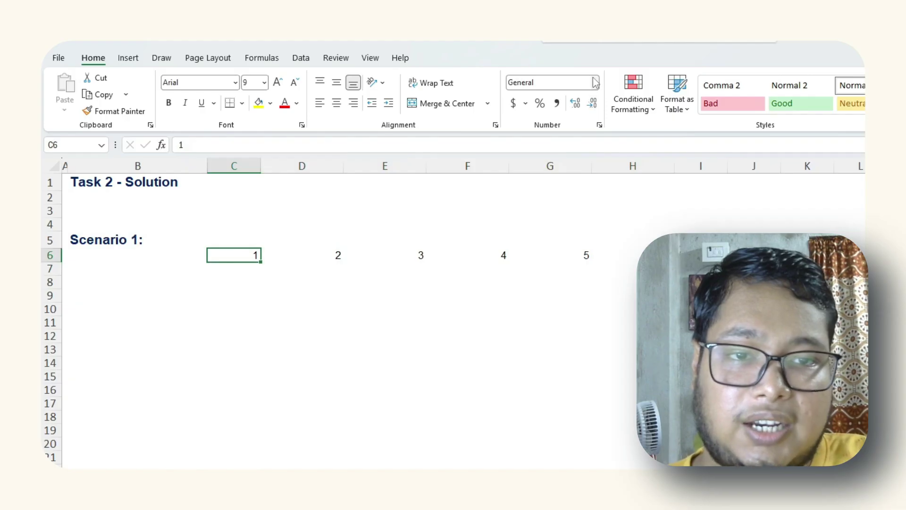
{"action": "left_click", "coordinate": [595, 82]}
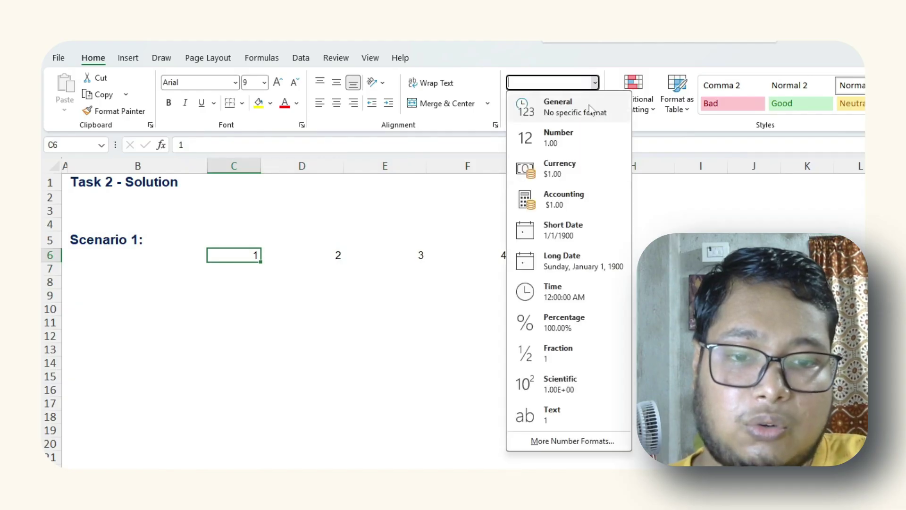
{"action": "left_click", "coordinate": [571, 440]}
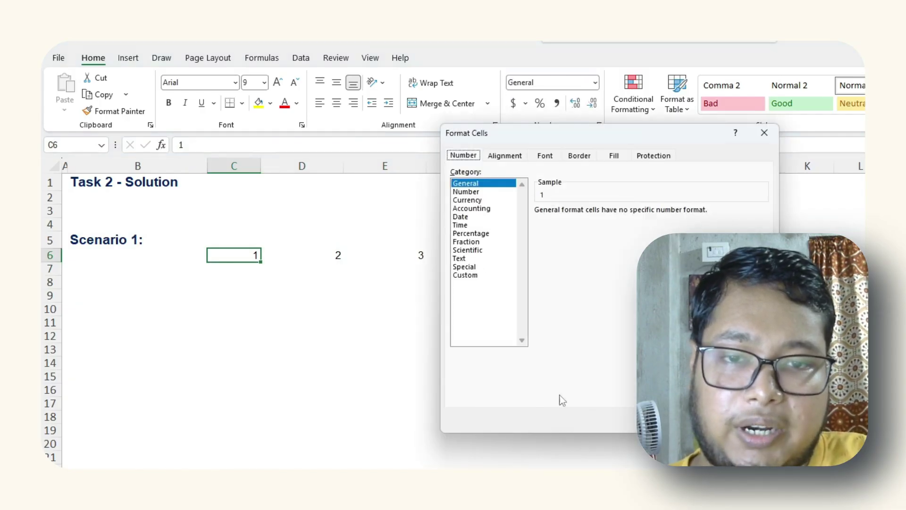
{"action": "left_click", "coordinate": [466, 275]}
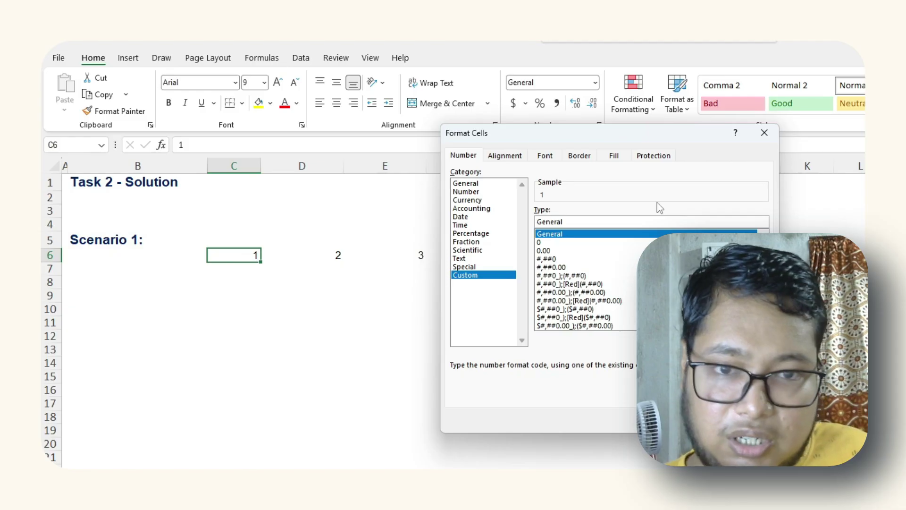
{"action": "type", "text": "\"\""}
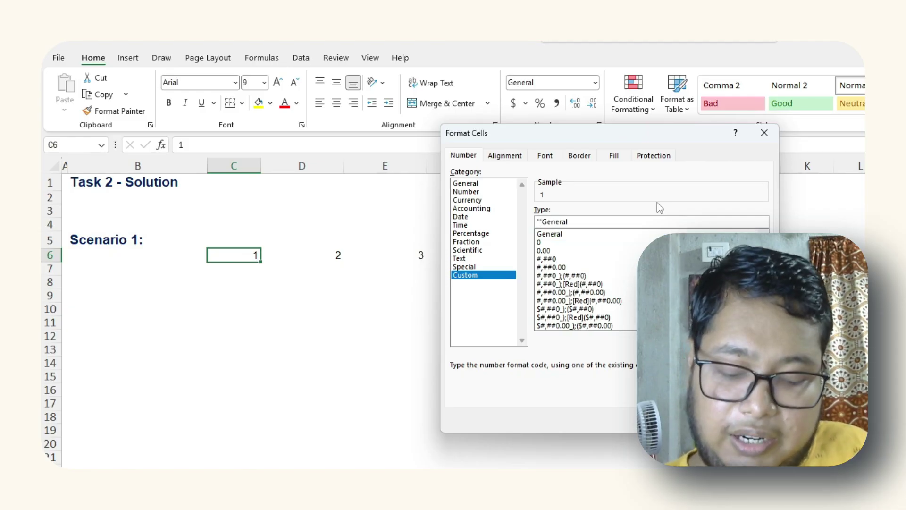
{"action": "type", "text": "Year"}
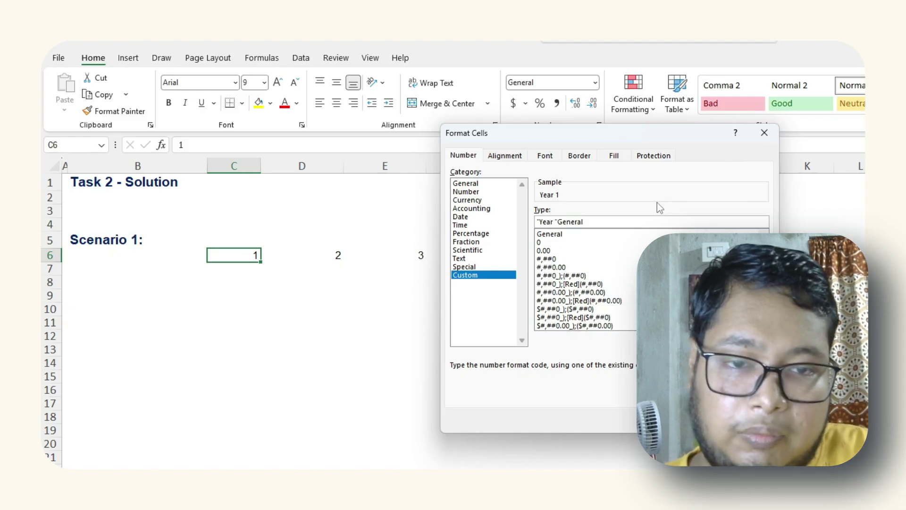
{"action": "key", "text": "Return"}
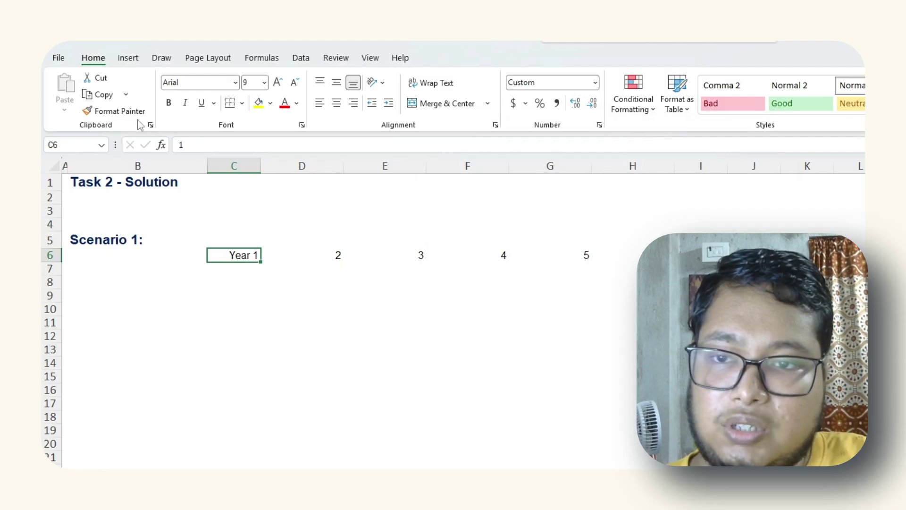
Format the Year 1 header in C6 with bold white text on a dark blue fill
{"action": "left_click", "coordinate": [115, 111]}
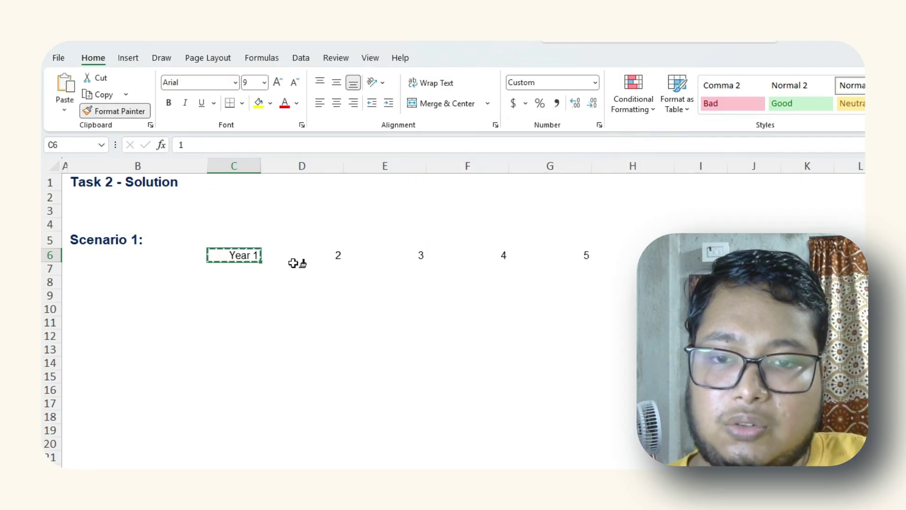
{"action": "key", "text": "Escape"}
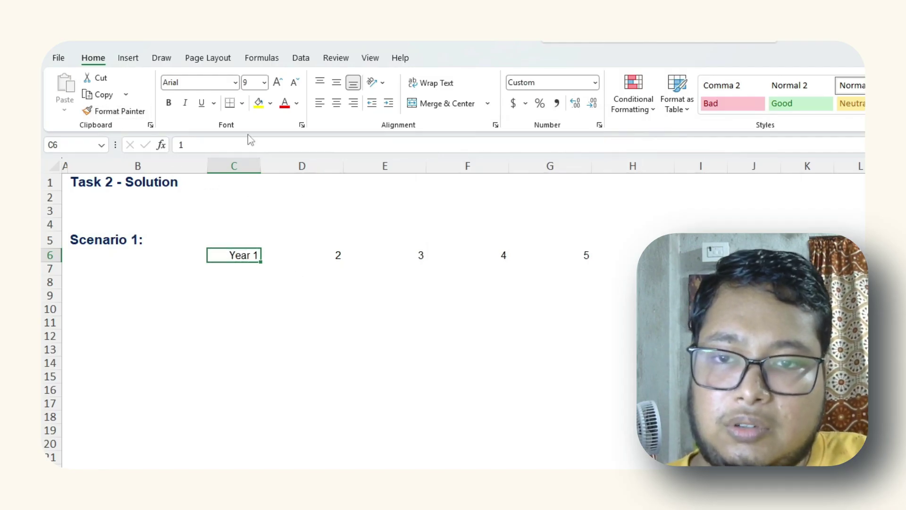
{"action": "left_click", "coordinate": [169, 103]}
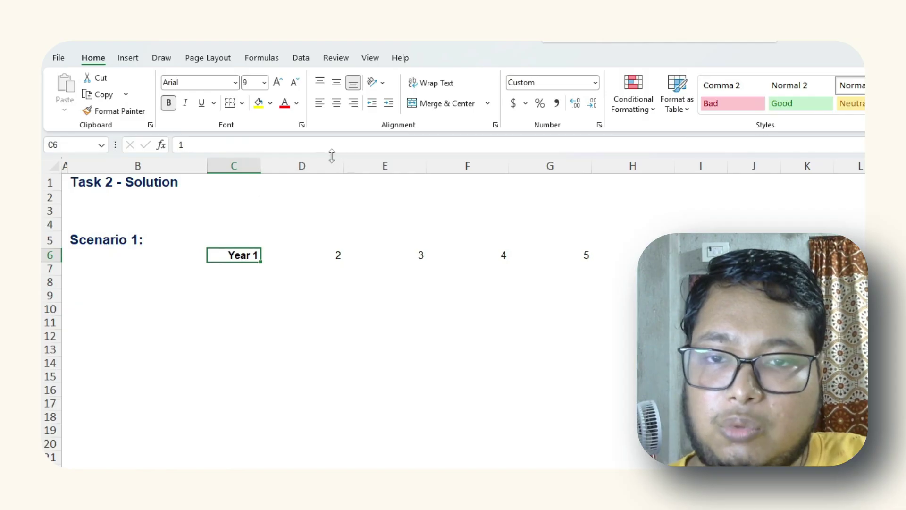
{"action": "left_click", "coordinate": [296, 104]}
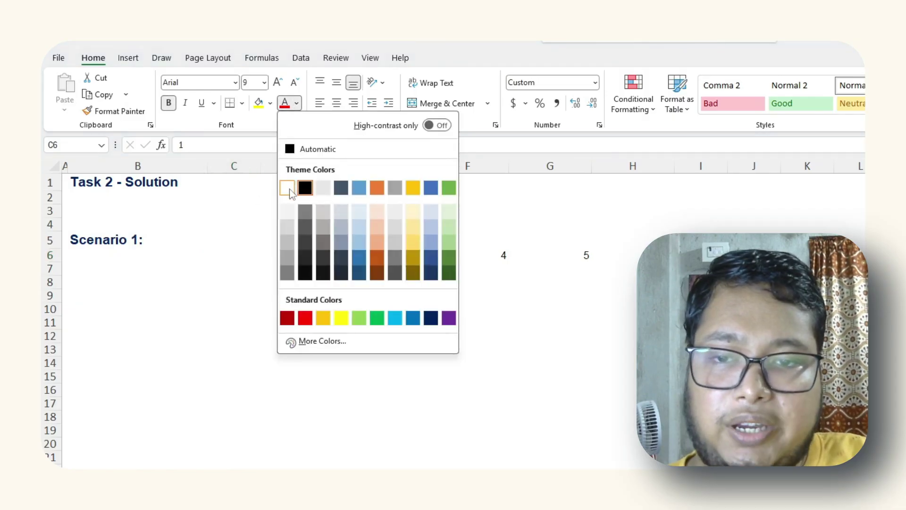
{"action": "left_click", "coordinate": [287, 187]}
{"action": "left_click", "coordinate": [271, 103]}
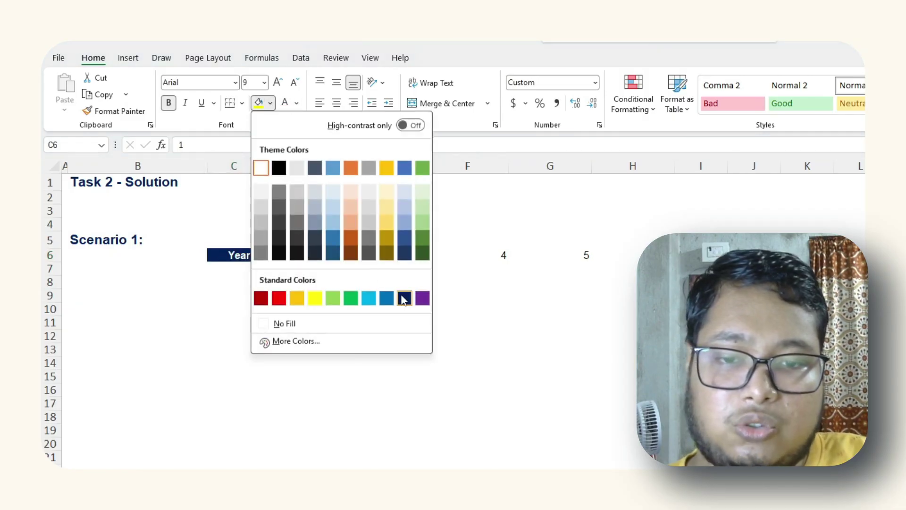
{"action": "left_click", "coordinate": [404, 299]}
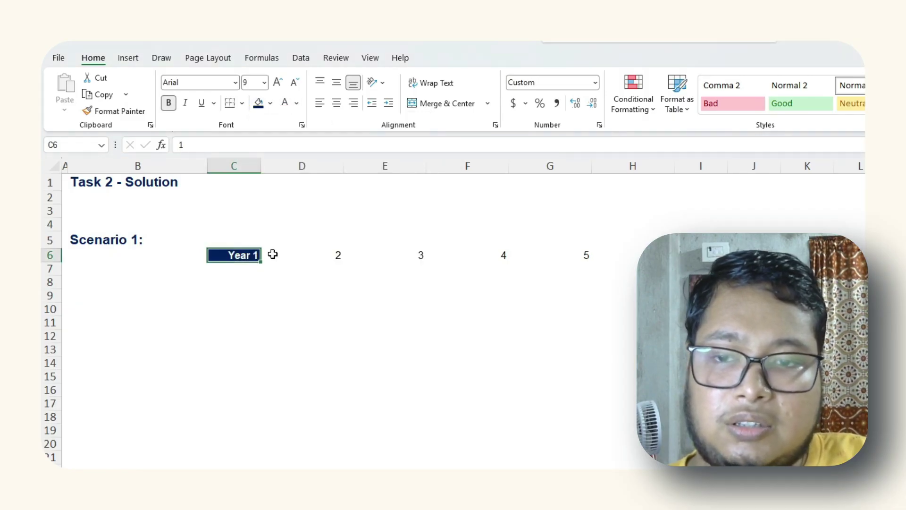
Copy the Year 1 header's formatting onto the other year numbers in D6 to G6
{"action": "left_click", "coordinate": [122, 117]}
{"action": "left_click_drag", "start_coordinate": [285, 253], "coordinate": [529, 256]}
{"action": "left_click", "coordinate": [472, 365]}
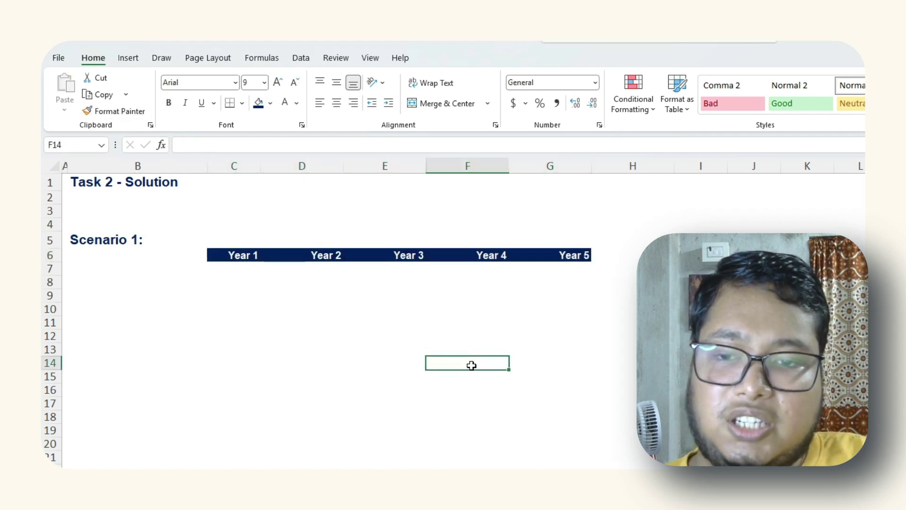
Enter the 9% interest rate in cell C5 beside the Scenario 1 heading
{"action": "left_click", "coordinate": [242, 270]}
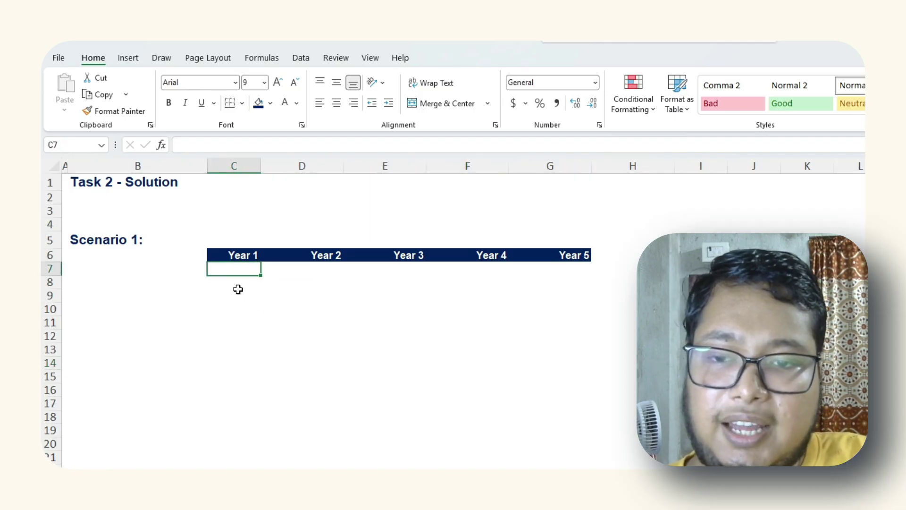
{"action": "left_click", "coordinate": [228, 241]}
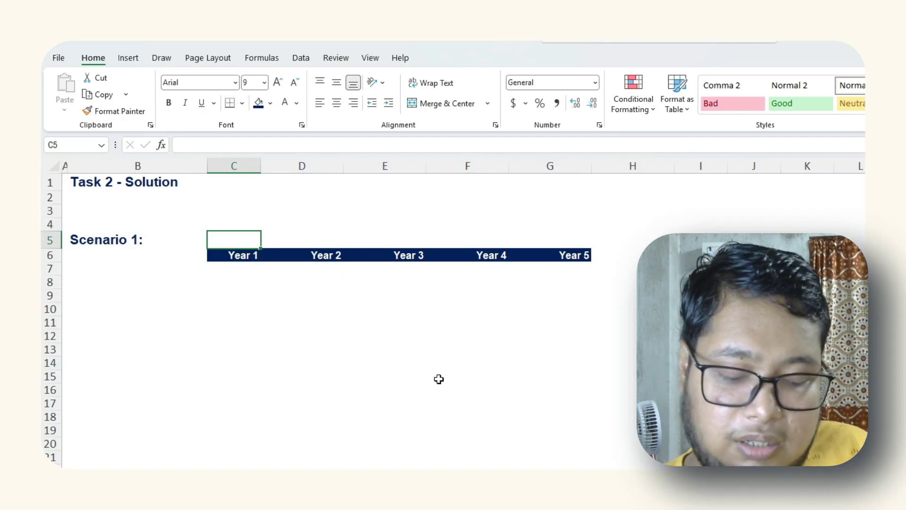
{"action": "type", "text": "9%"}
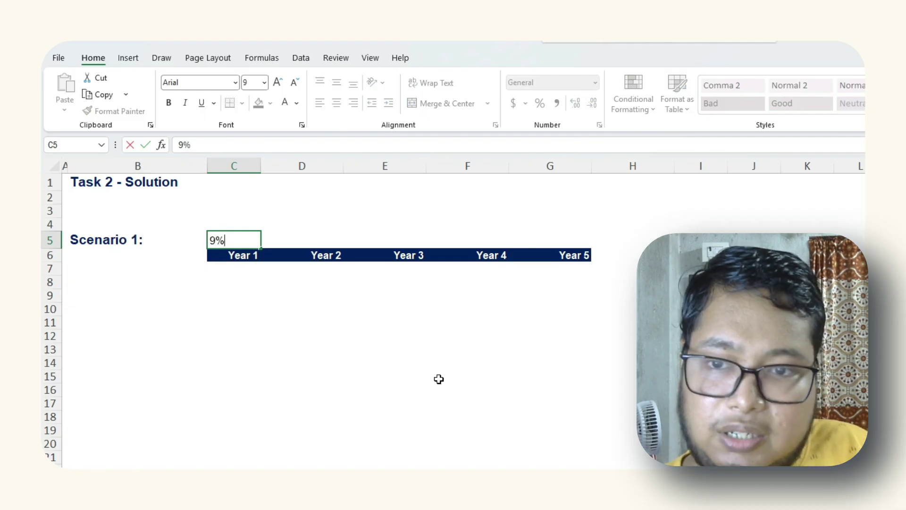
{"action": "key", "text": "Return"}
{"action": "key", "text": "Up"}
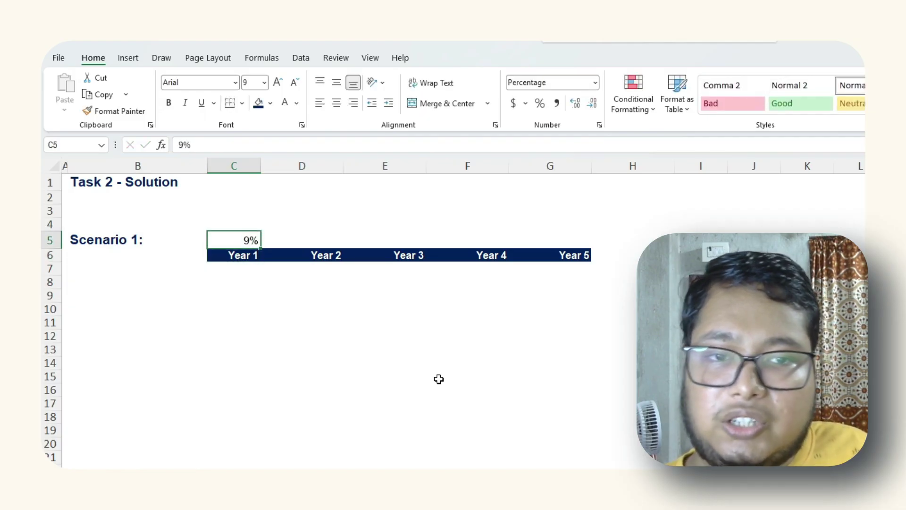
Give the 9% rate in C5 the custom number format "Ratio "0%
{"action": "left_click", "coordinate": [600, 126]}
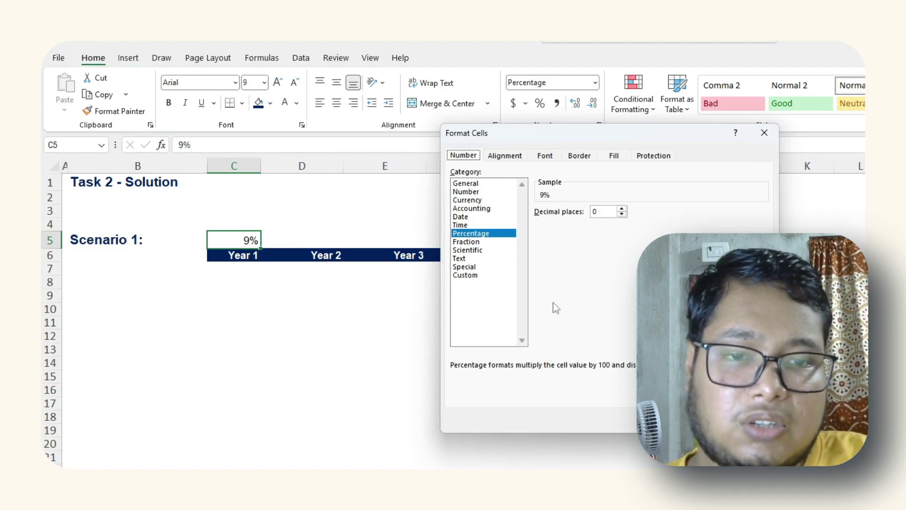
{"action": "left_click", "coordinate": [472, 277]}
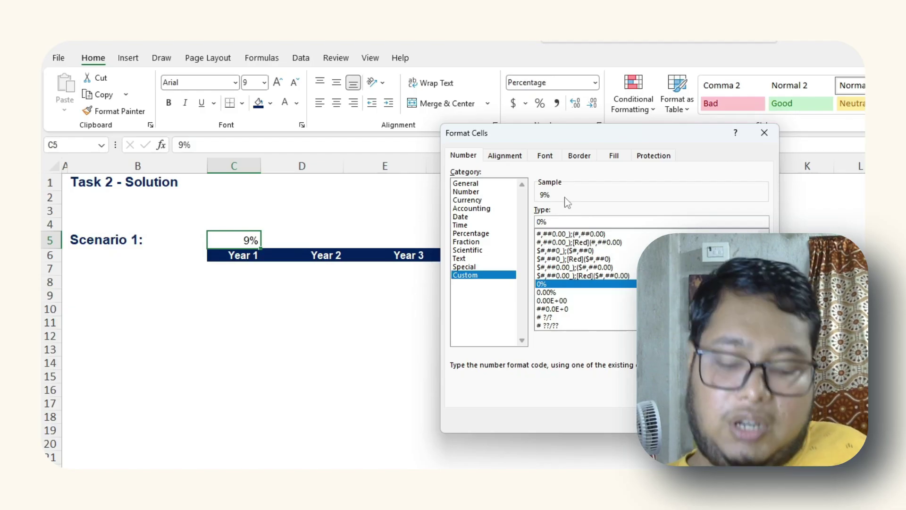
{"action": "type", "text": "\""}
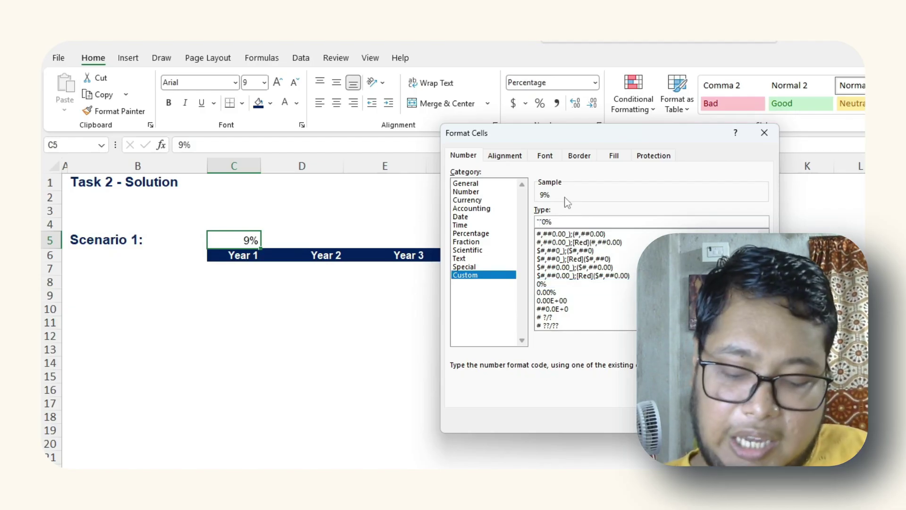
{"action": "type", "text": "Ratio"}
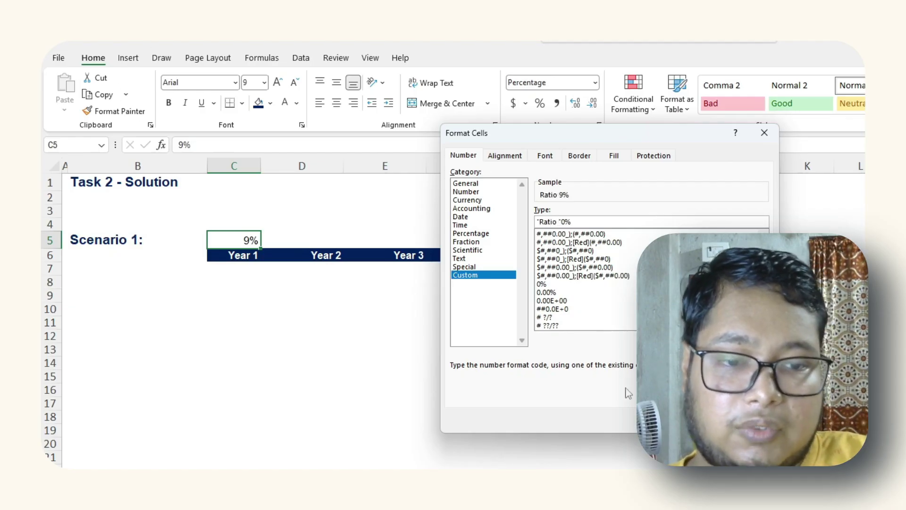
{"action": "key", "text": "Return"}
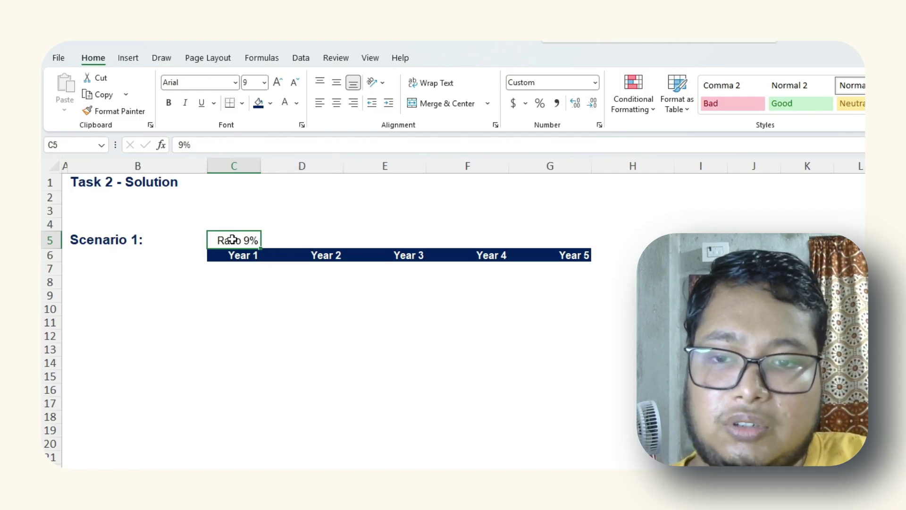
Format cell C5 with a dark blue fill, white text and left alignment
{"action": "left_click", "coordinate": [258, 103]}
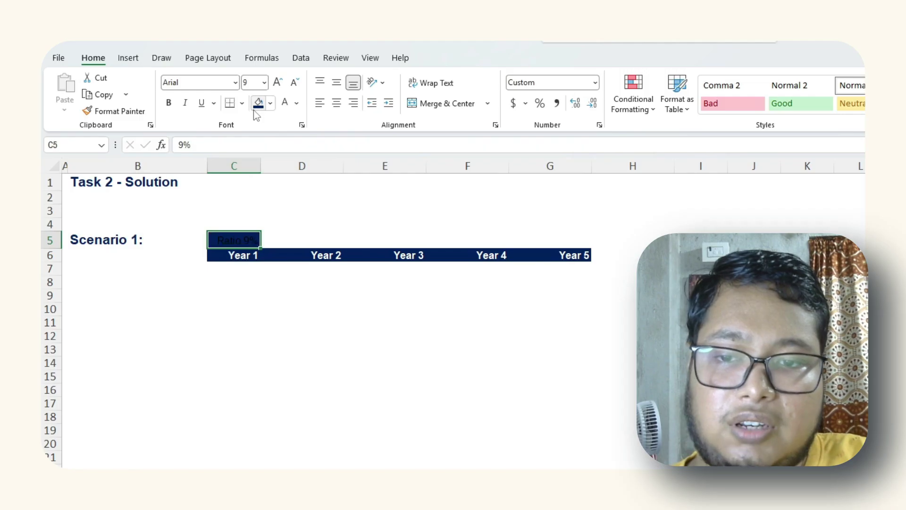
{"action": "left_click", "coordinate": [284, 104]}
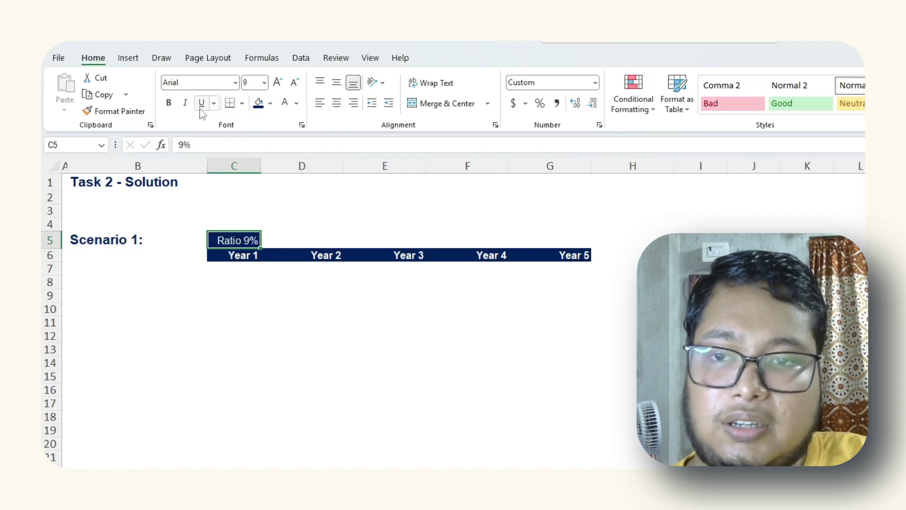
{"action": "left_click", "coordinate": [321, 105]}
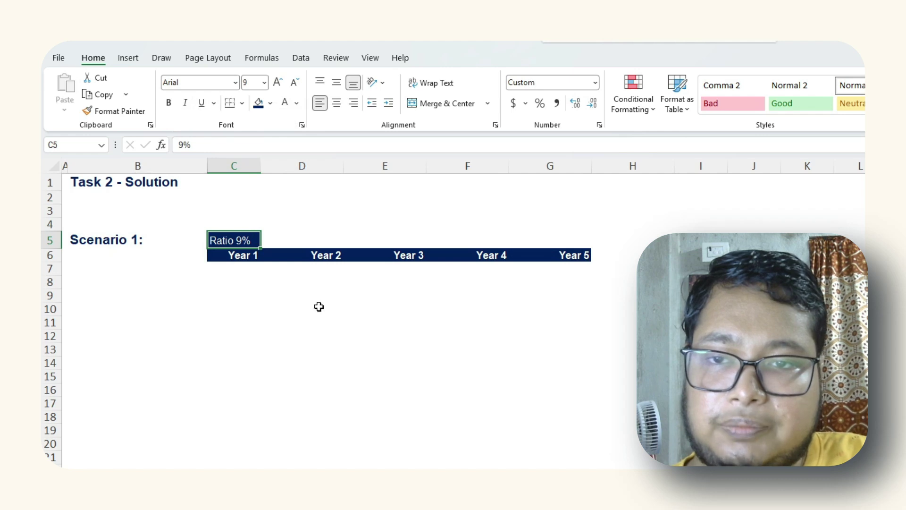
{"action": "left_click", "coordinate": [318, 348]}
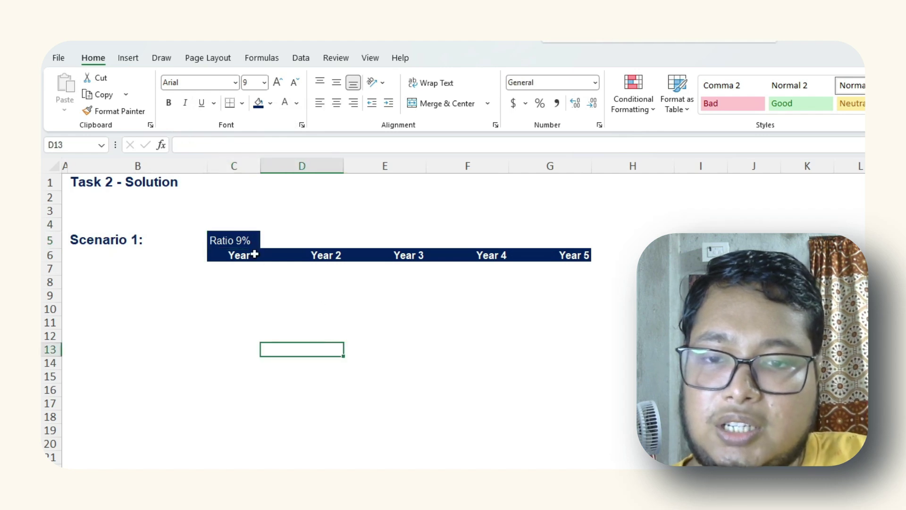
{"action": "left_click", "coordinate": [240, 239]}
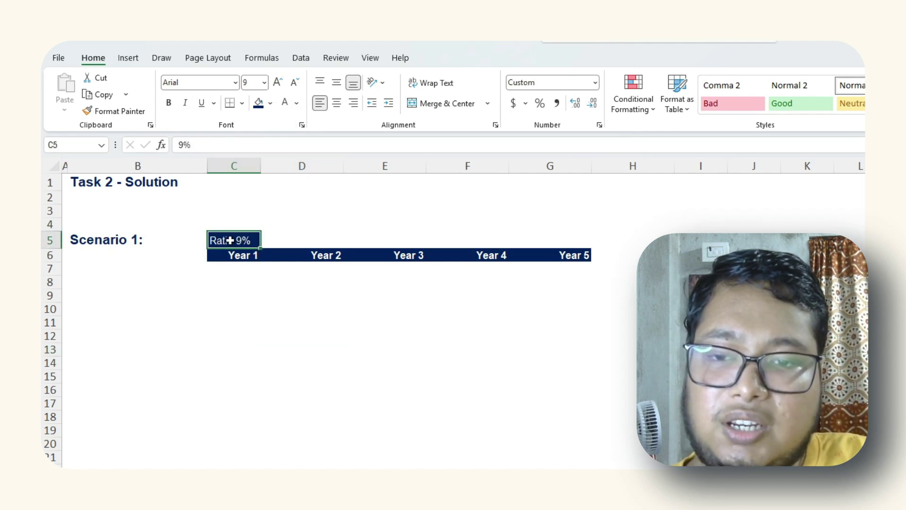
{"action": "left_click", "coordinate": [295, 307]}
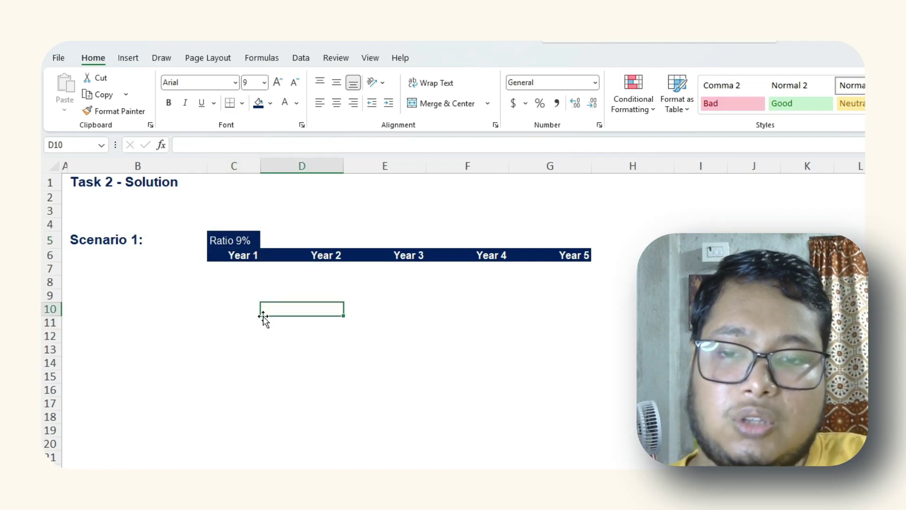
Enter Scenario 1 cash flows 32,500,500, 36,900,450, 41,580,000, 44,550,000 and 48,250,000 in C7 to G7 and compare them with the Task 2 sheet
{"action": "left_click_drag", "start_coordinate": [264, 319], "coordinate": [234, 268]}
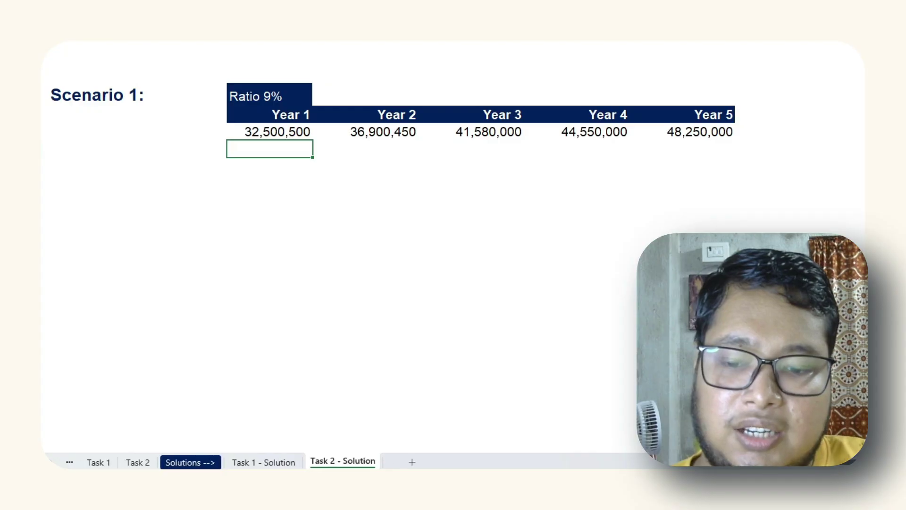
{"action": "left_click", "coordinate": [137, 462]}
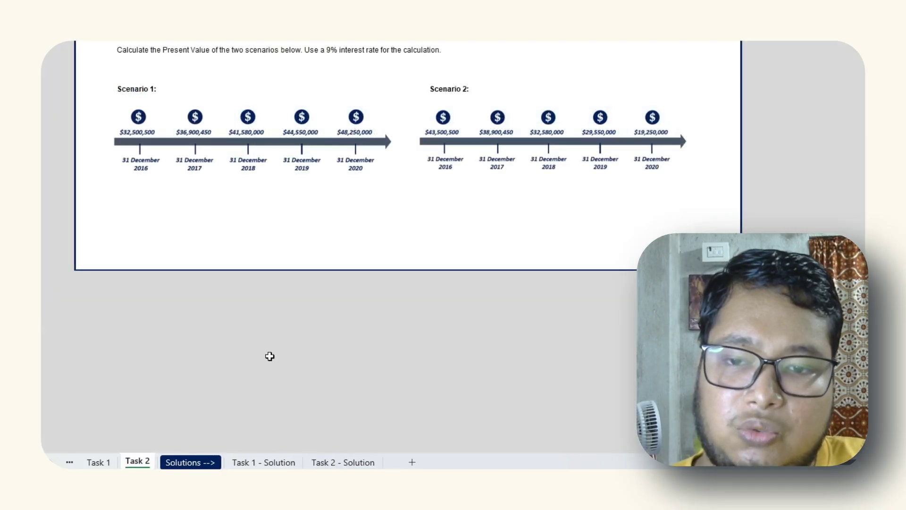
{"action": "left_click", "coordinate": [162, 204]}
{"action": "scroll", "coordinate": [198, 281], "scroll_direction": "up", "scroll_amount": 3}
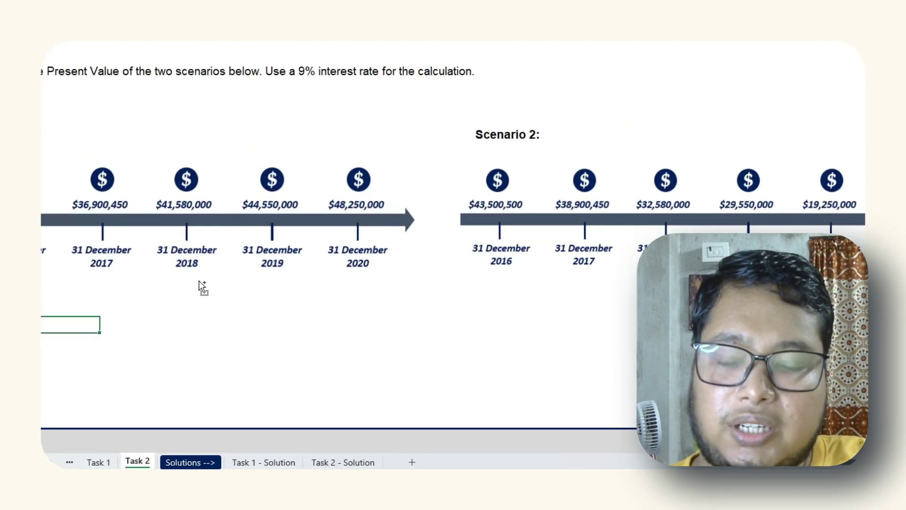
{"action": "scroll", "coordinate": [200, 281], "scroll_direction": "up", "scroll_amount": 2}
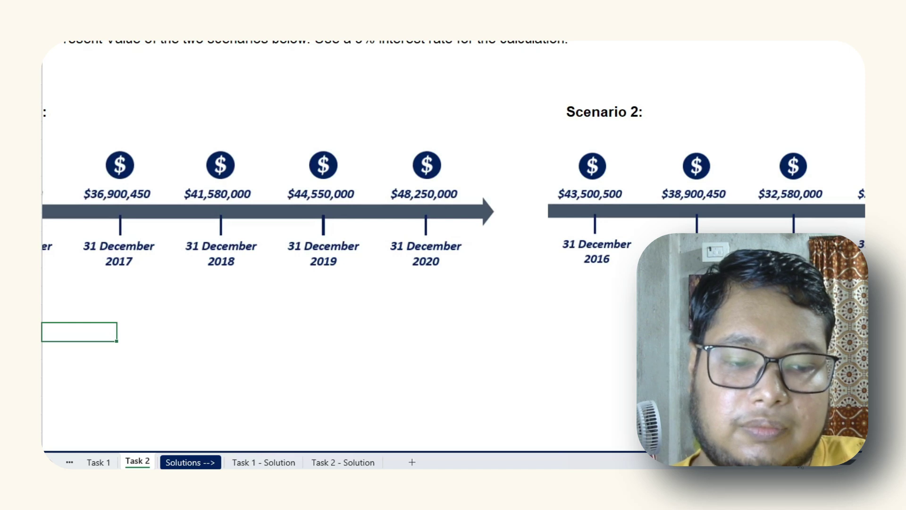
{"action": "scroll", "coordinate": [331, 236], "scroll_direction": "left", "scroll_amount": 4}
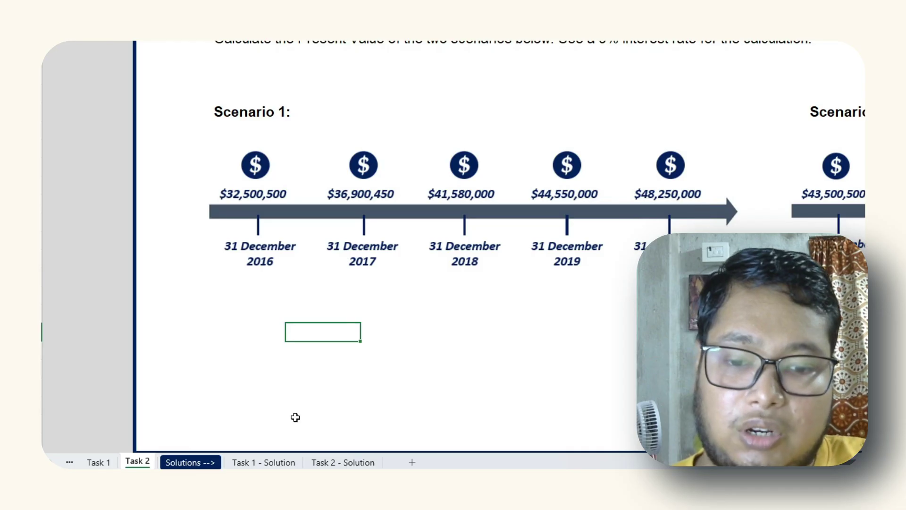
{"action": "left_click", "coordinate": [359, 462]}
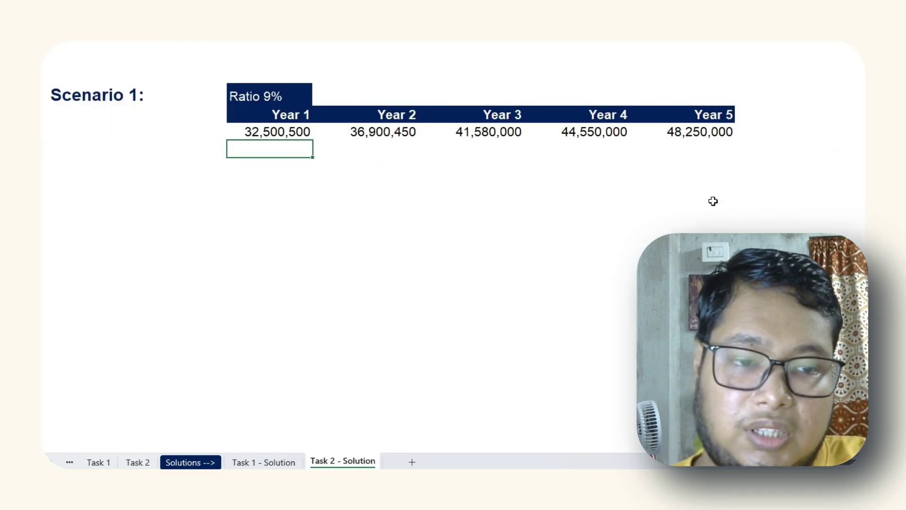
{"action": "left_click", "coordinate": [671, 132]}
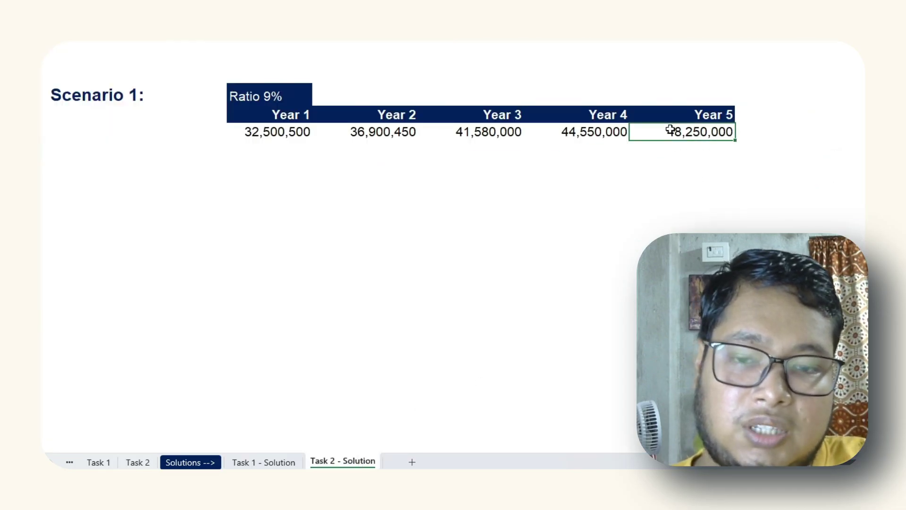
{"action": "left_click", "coordinate": [267, 136]}
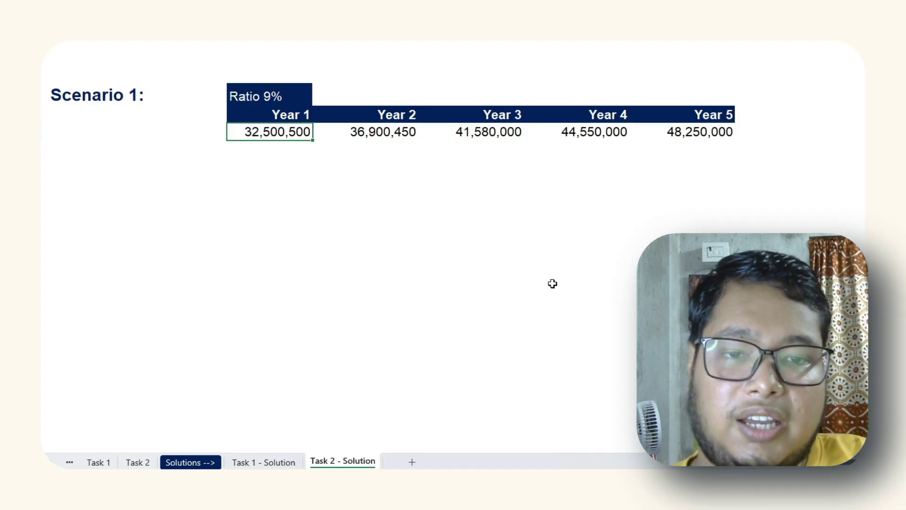
Enter the Year 1 compounding factor formula =(1+$C$5)^C6 in cell C8, keeping the rate reference absolute
{"action": "left_click", "coordinate": [270, 151]}
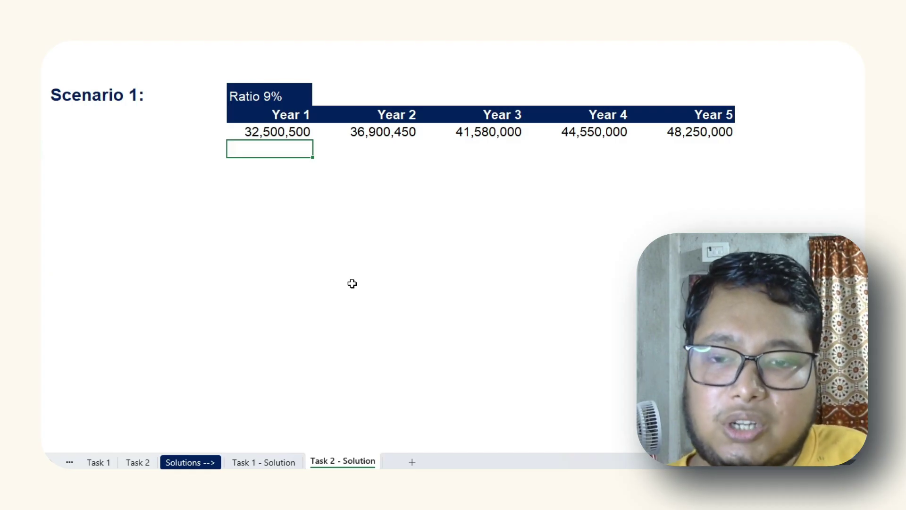
{"action": "type", "text": "="}
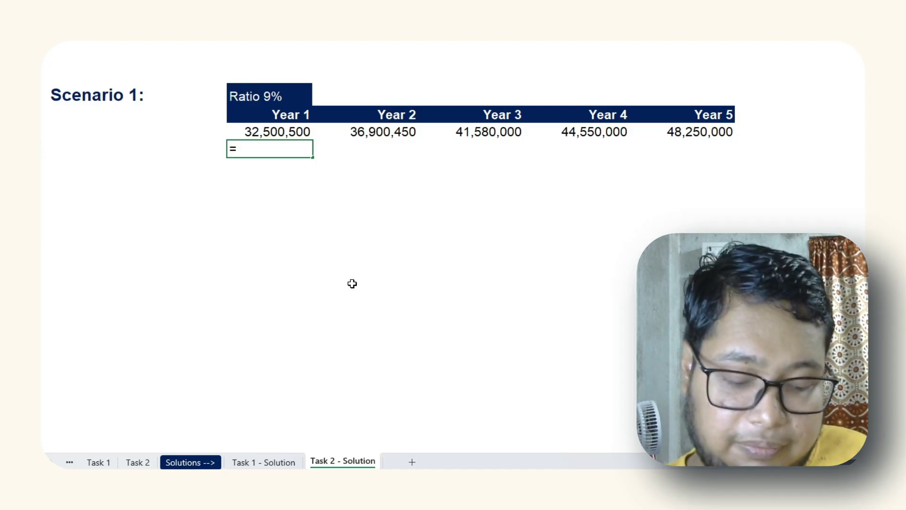
{"action": "type", "text": "(1"}
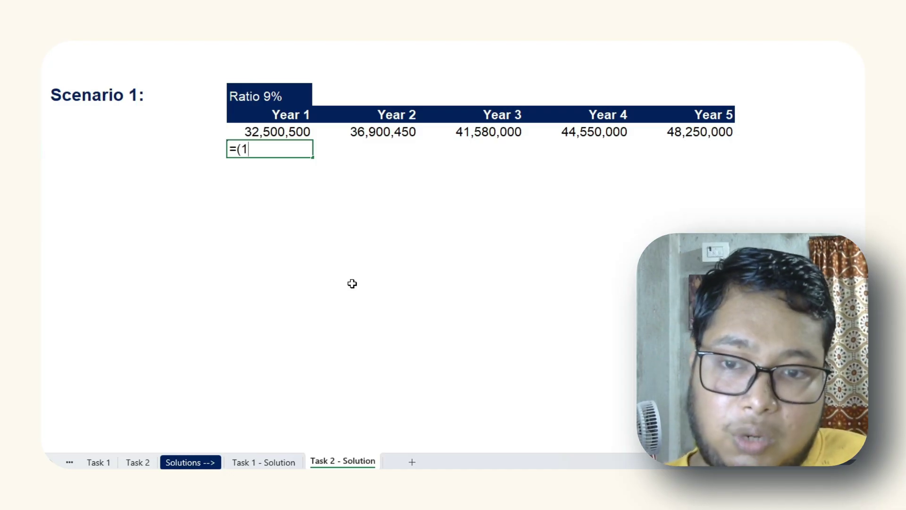
{"action": "type", "text": "+"}
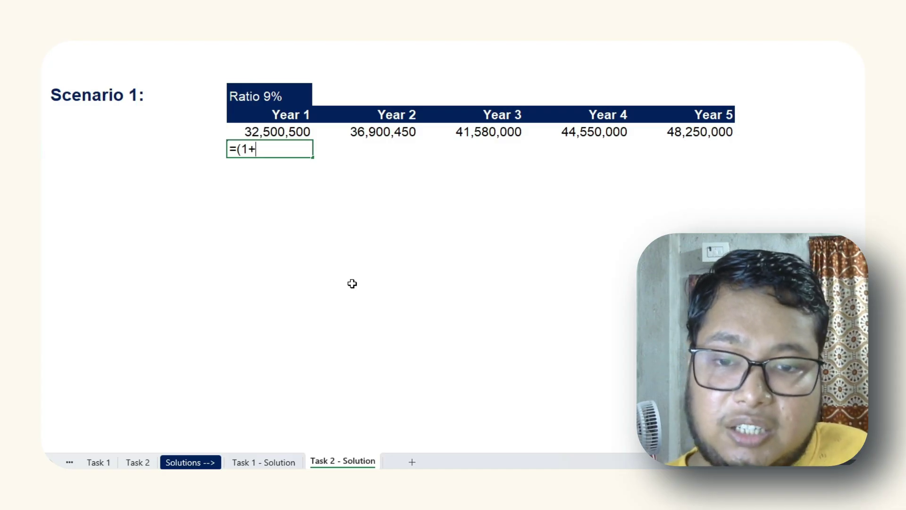
{"action": "key", "text": "Up"}
{"action": "key", "text": "Up"}
{"action": "key", "text": "Up"}
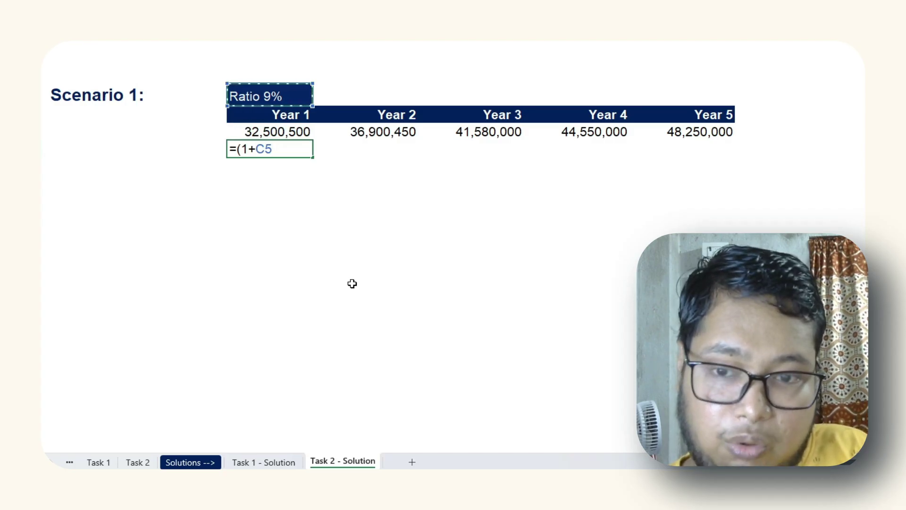
{"action": "key", "text": "F4"}
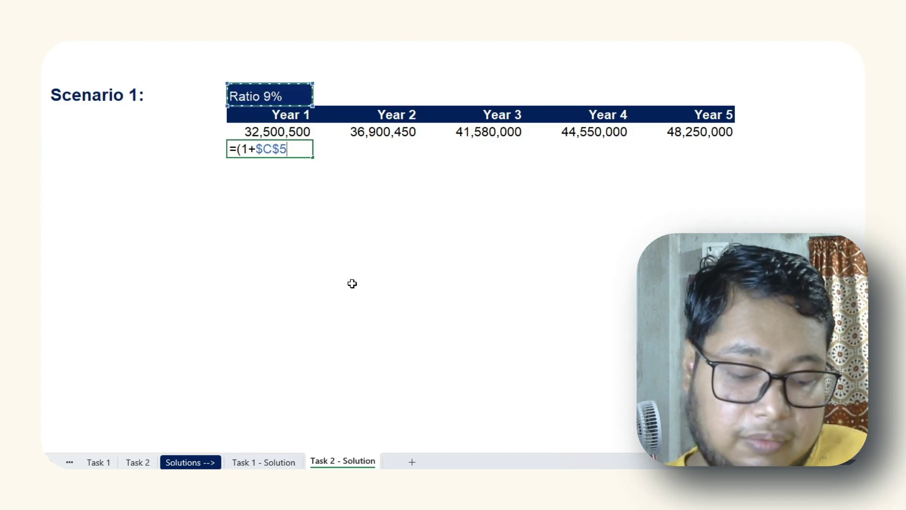
{"action": "type", "text": ")"}
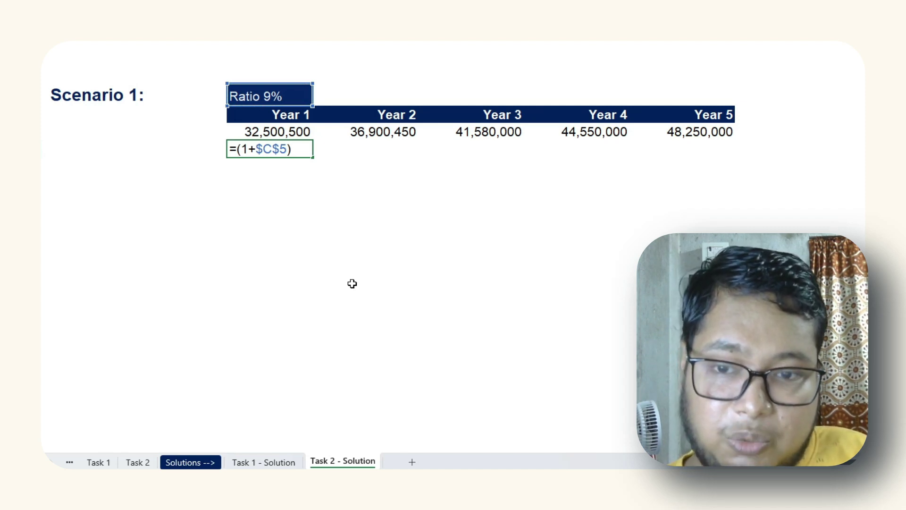
{"action": "type", "text": "^"}
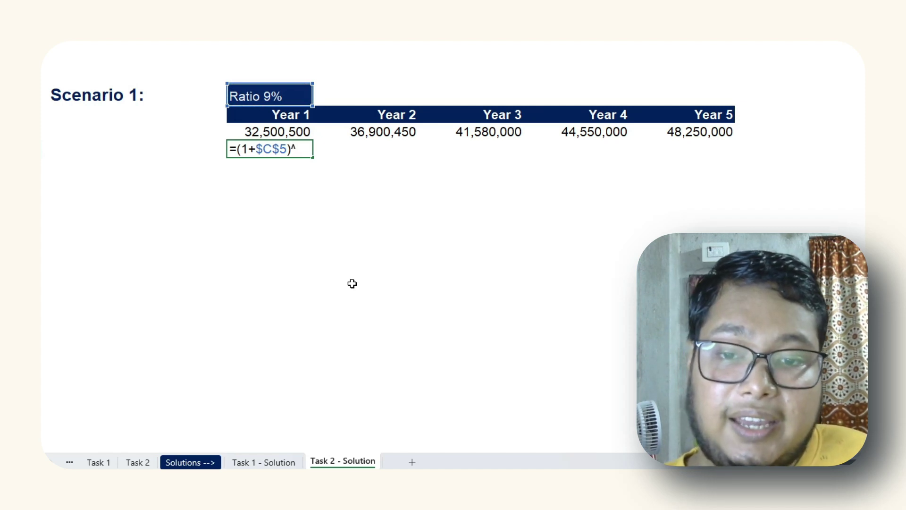
{"action": "key", "text": "Up"}
{"action": "key", "text": "Up"}
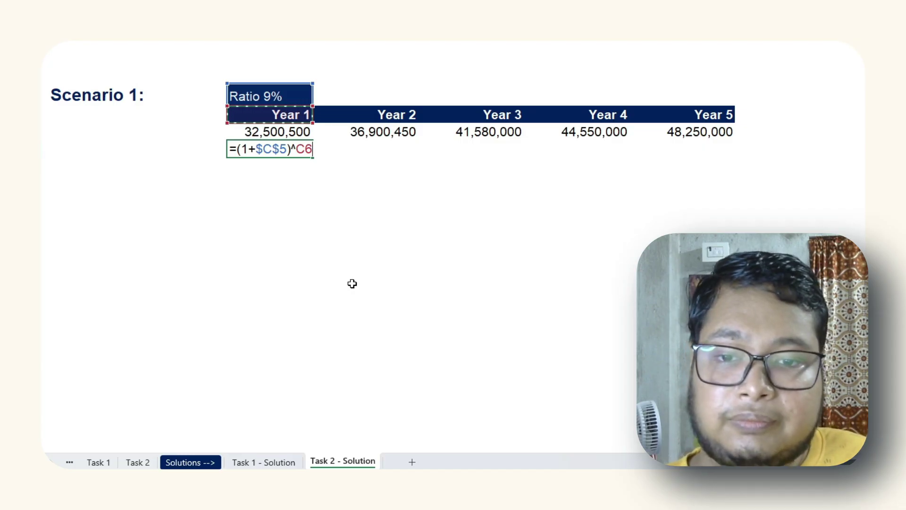
{"action": "key", "text": "Return"}
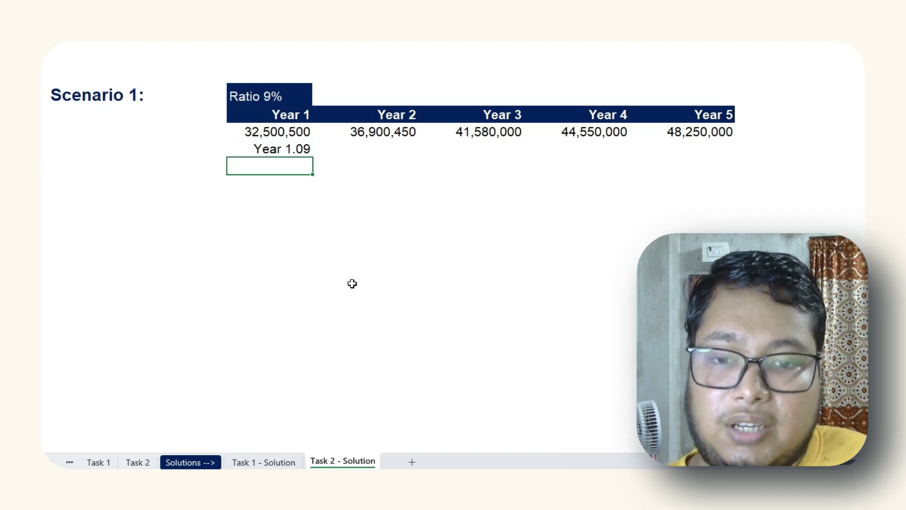
Try the Percentage format on the factor in C8, and undo the formatting back to General
{"action": "key", "text": "Up"}
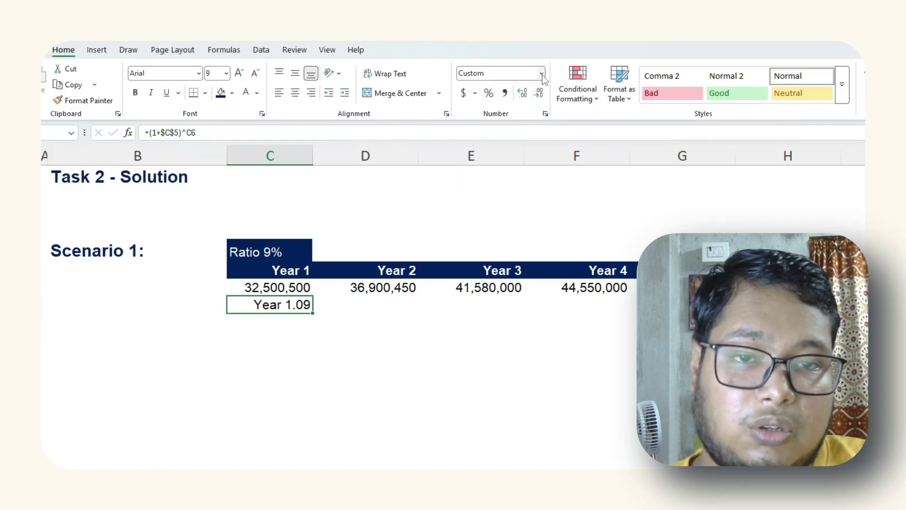
{"action": "left_click", "coordinate": [489, 94]}
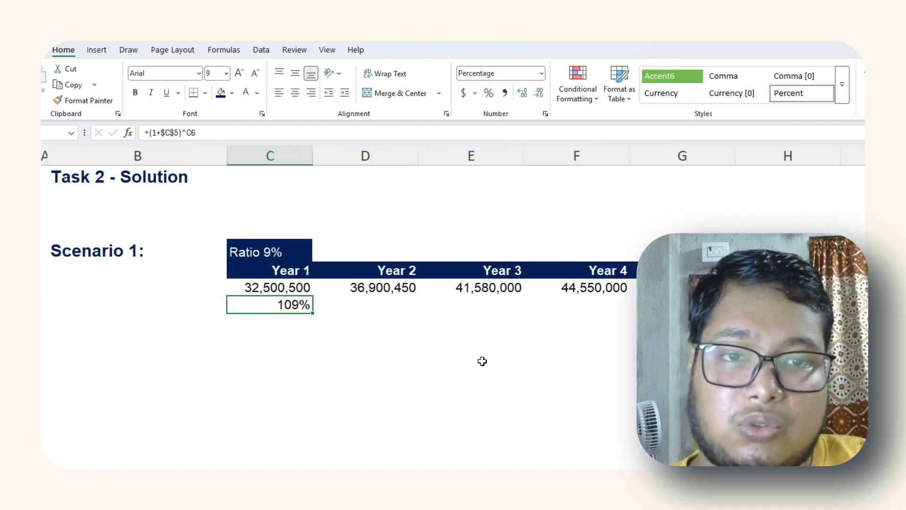
{"action": "key", "text": "ctrl+z"}
{"action": "key", "text": "ctrl+z"}
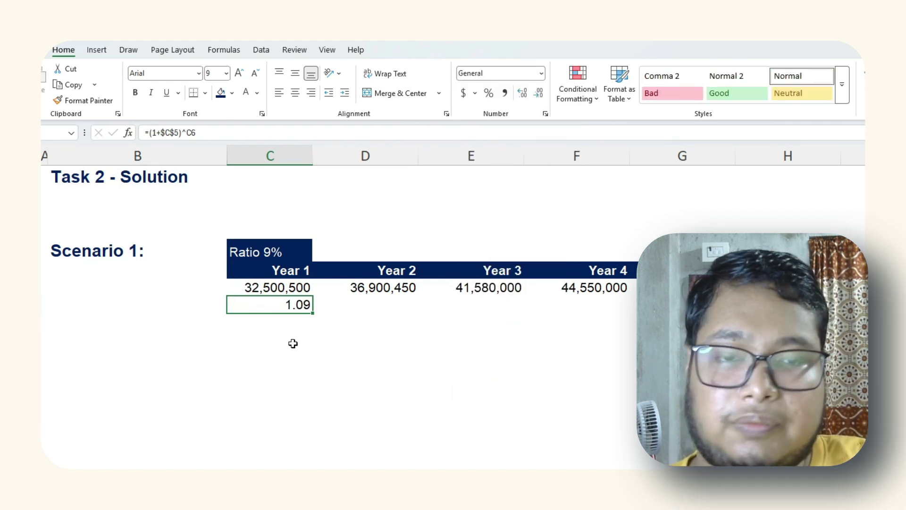
Fill the Year 1 compounding factor formula from C8 across to G8 for all five years
{"action": "left_click", "coordinate": [272, 325]}
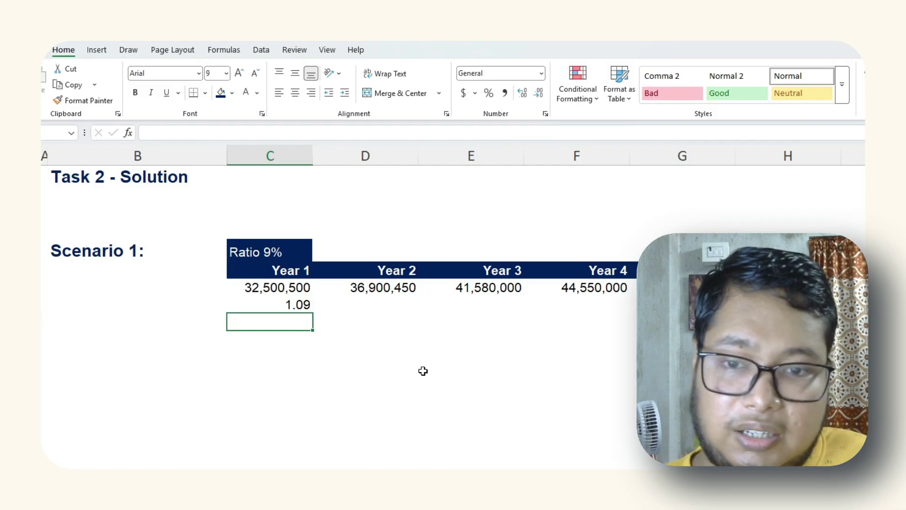
{"action": "key", "text": "Up"}
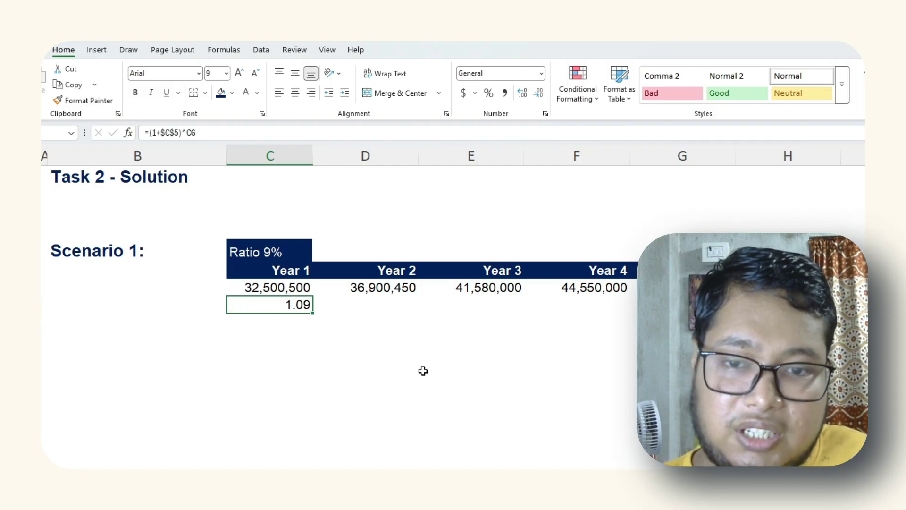
{"action": "key", "text": "ctrl+shift+Right"}
{"action": "key", "text": "ctrl+shift+Left"}
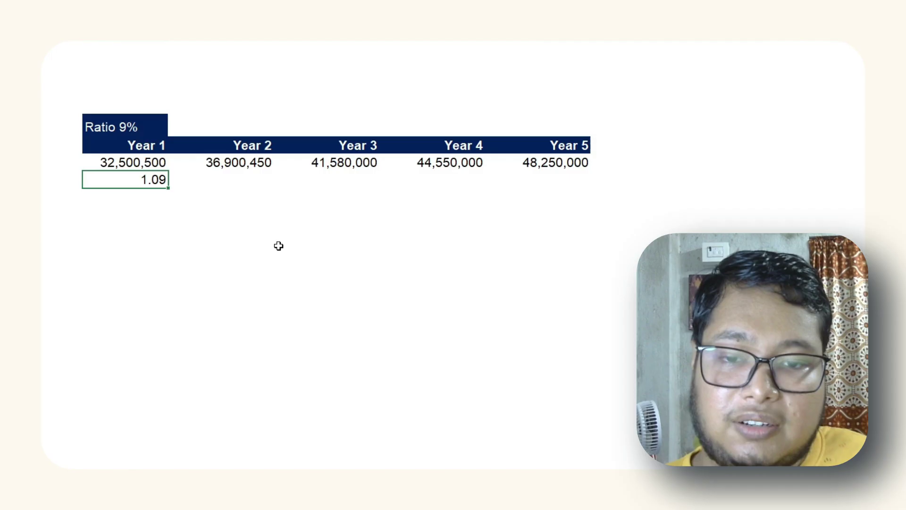
{"action": "key", "text": "shift+Right"}
{"action": "key", "text": "shift+Right"}
{"action": "key", "text": "shift+Right"}
{"action": "key", "text": "shift+Right"}
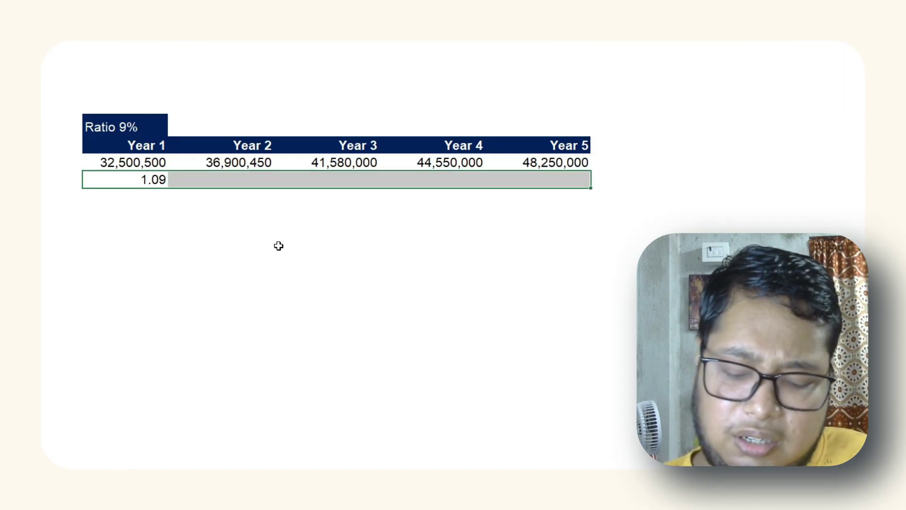
{"action": "key", "text": "ctrl+r"}
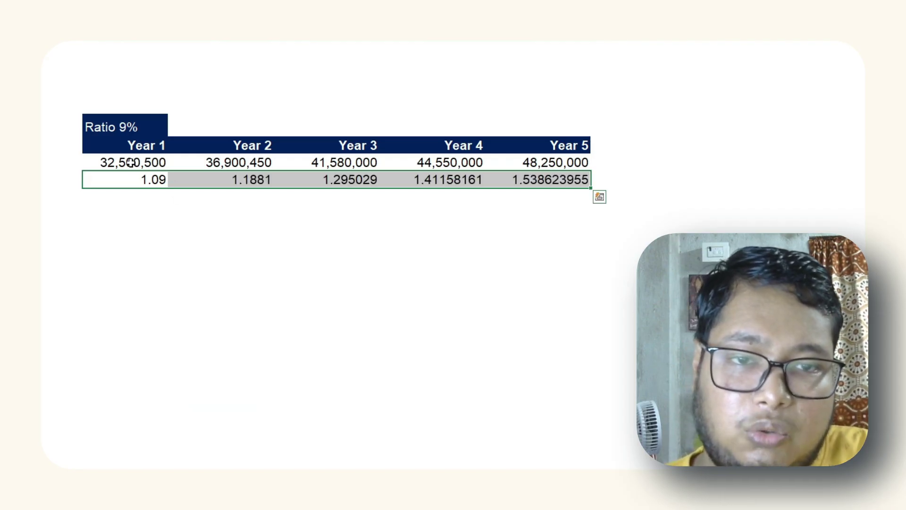
{"action": "key", "text": "Escape"}
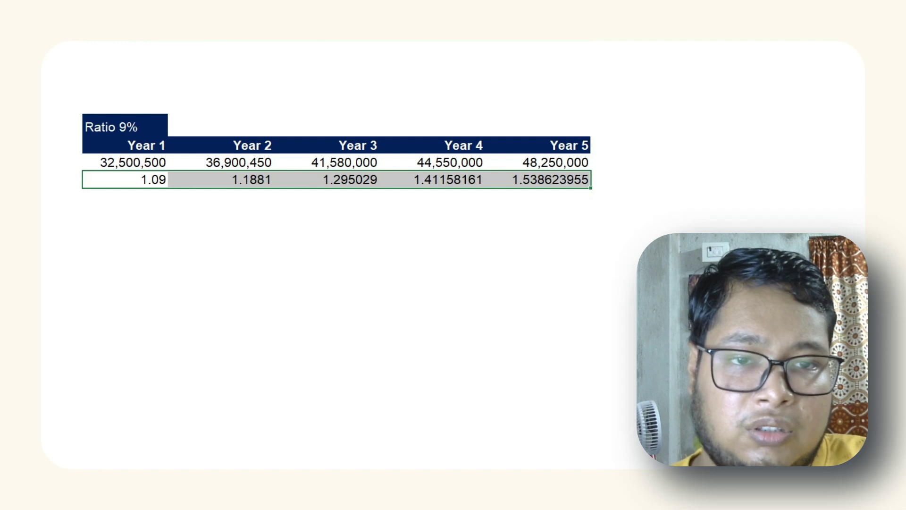
Format the factors in C8 to G8 as Number with 2 decimal places
{"action": "key", "text": "ctrl+1"}
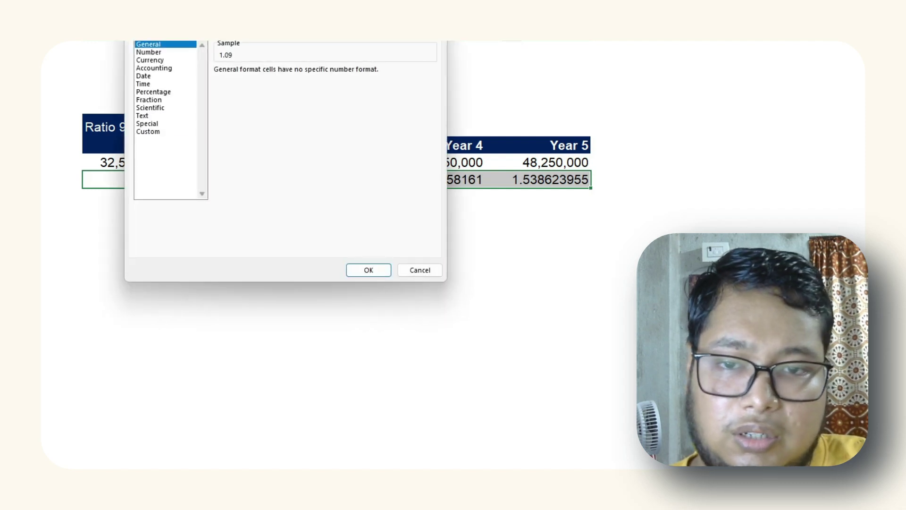
{"action": "left_click", "coordinate": [152, 53]}
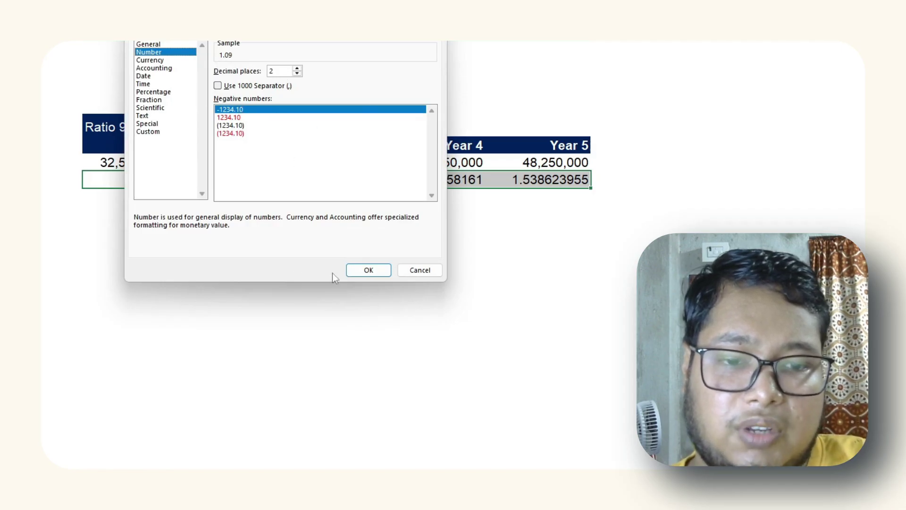
{"action": "left_click", "coordinate": [369, 271]}
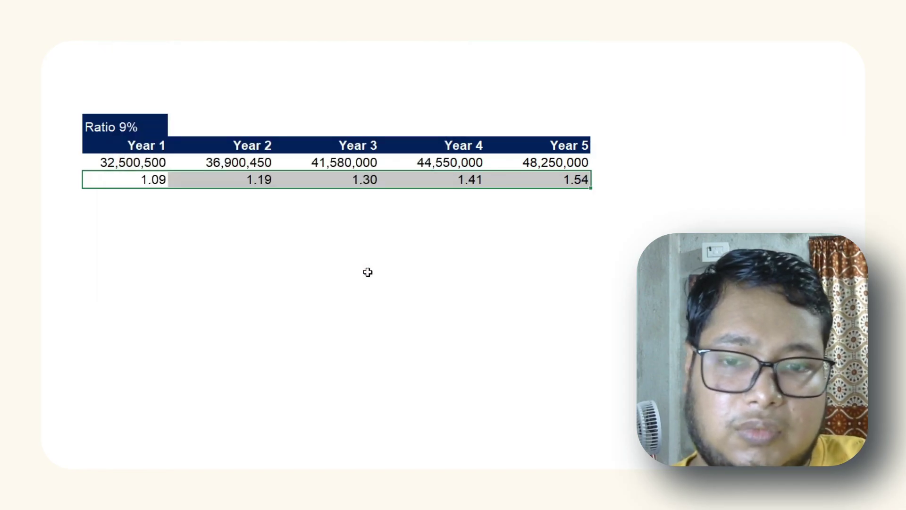
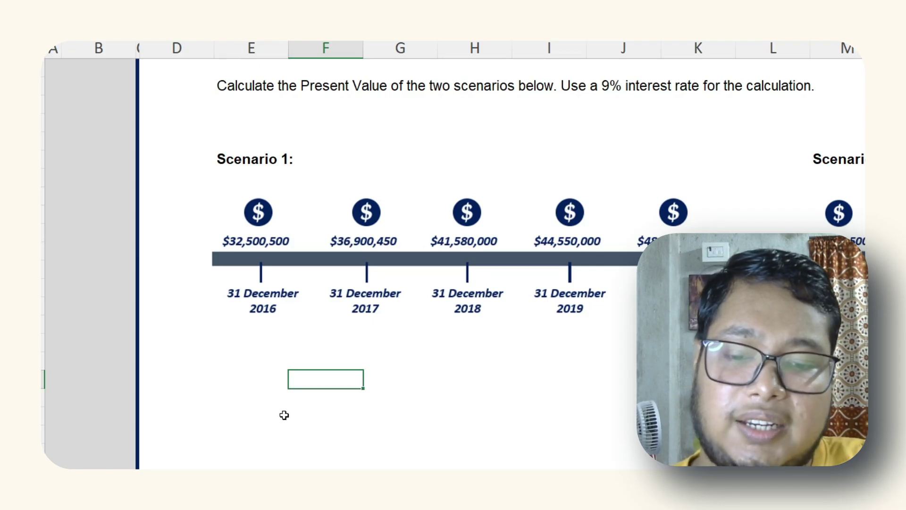
Return to the Task 2 solution sheet and enter the label "Total PV of Future Cashflow" in cell B11
{"action": "left_click", "coordinate": [351, 478]}
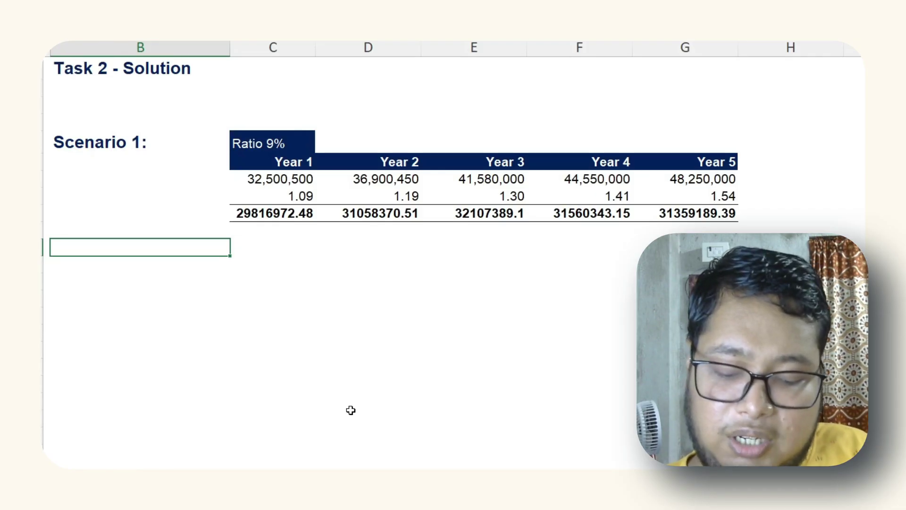
{"action": "type", "text": "Total P"}
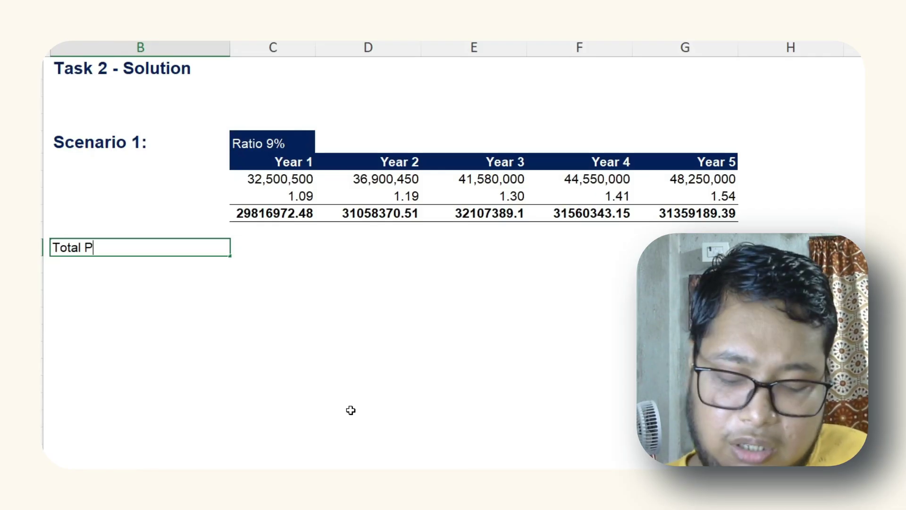
{"action": "type", "text": "V o"}
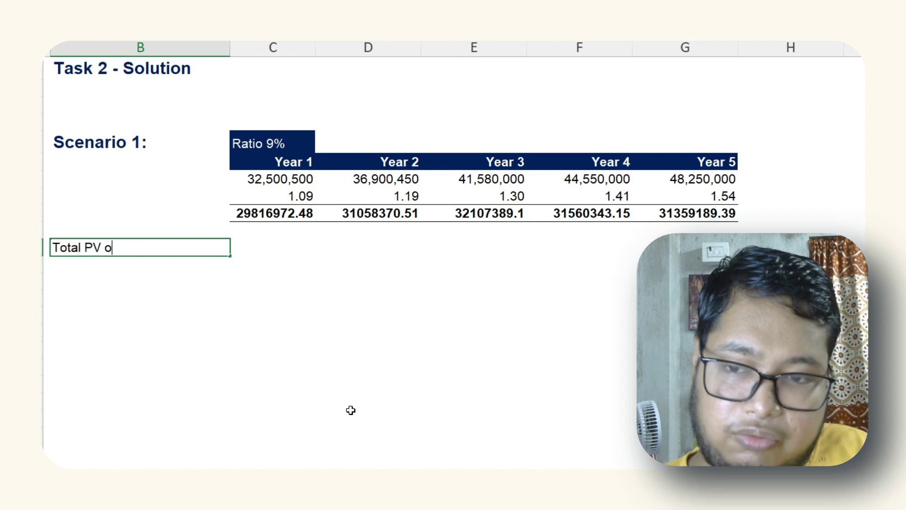
{"action": "type", "text": "f Futu"}
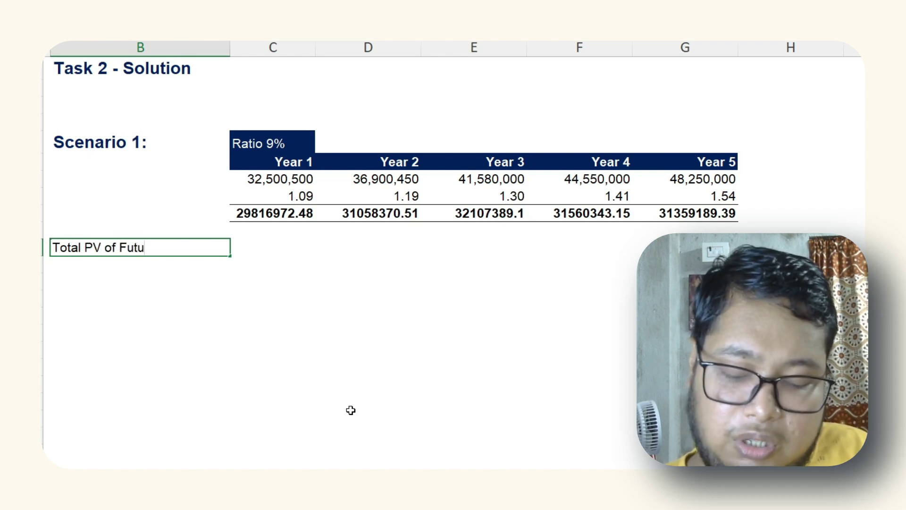
{"action": "type", "text": "re Cash"}
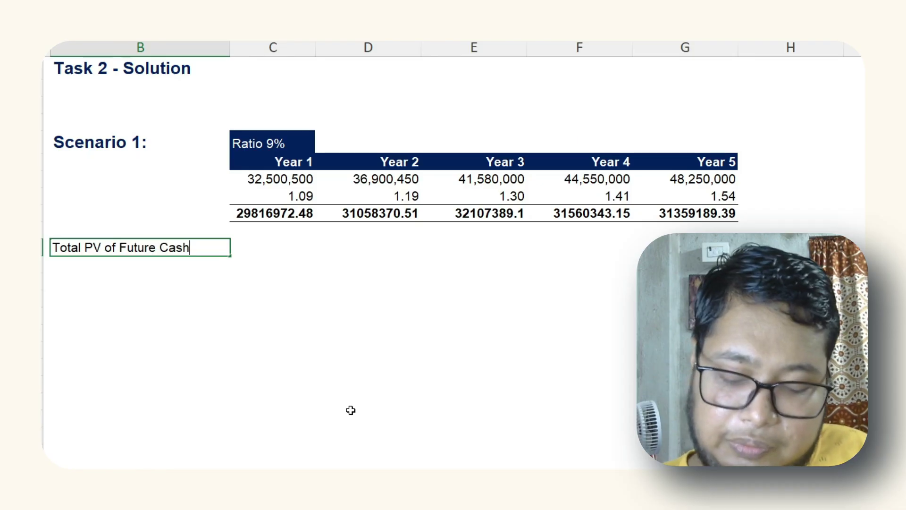
{"action": "type", "text": "flow"}
{"action": "key", "text": "Tab"}
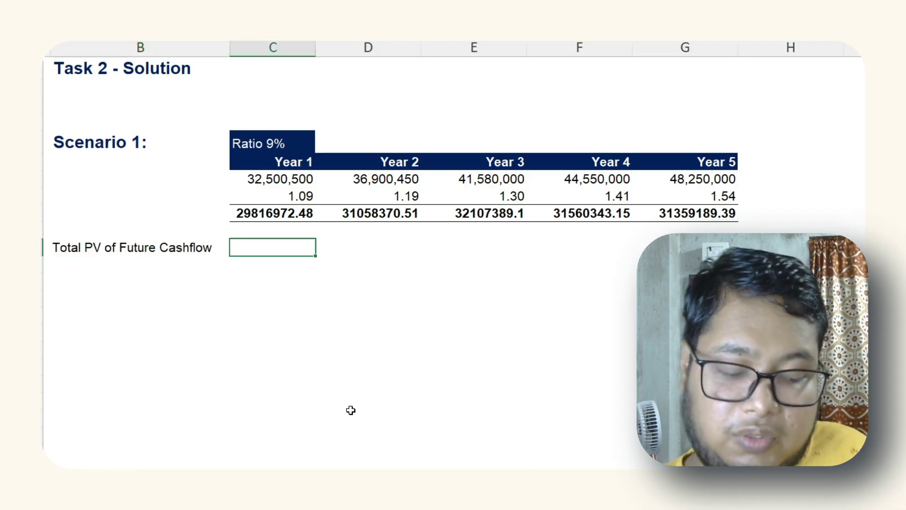
{"action": "type", "text": "="}
{"action": "key", "text": "Up"}
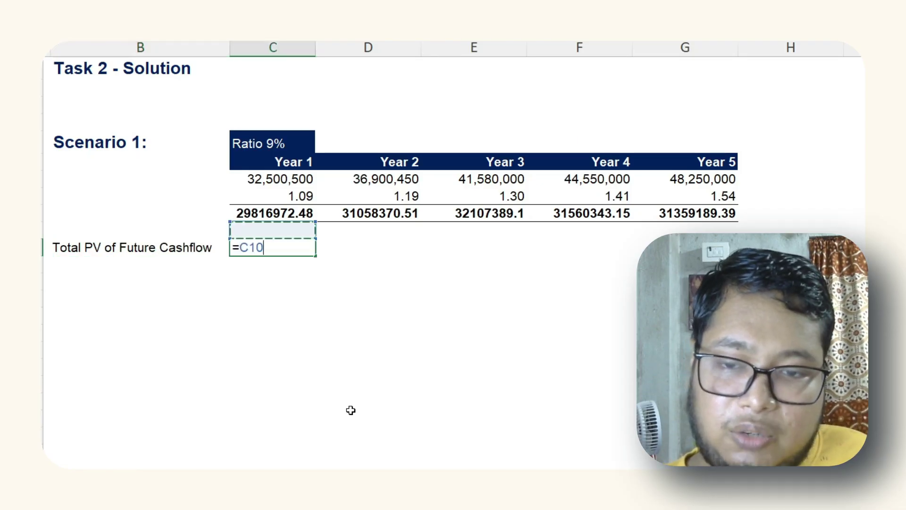
{"action": "key", "text": "Up"}
{"action": "key", "text": "shift+Right"}
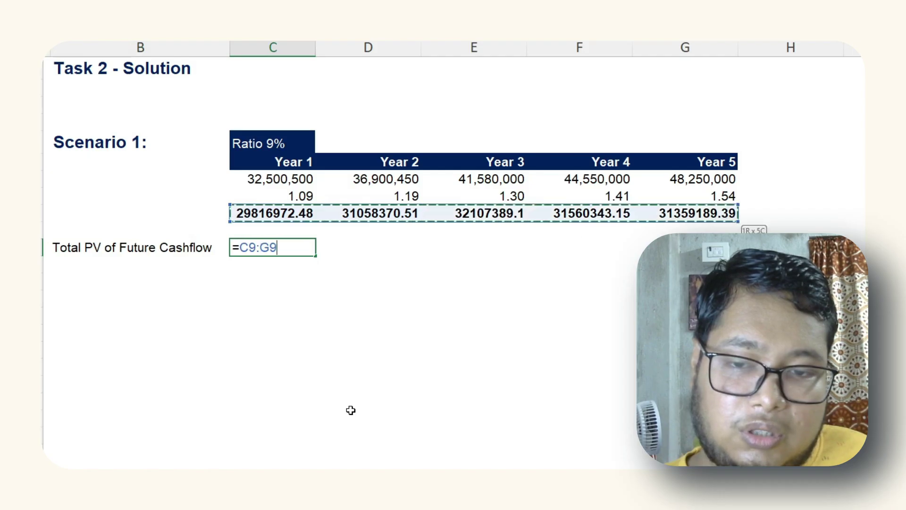
{"action": "key", "text": "Escape"}
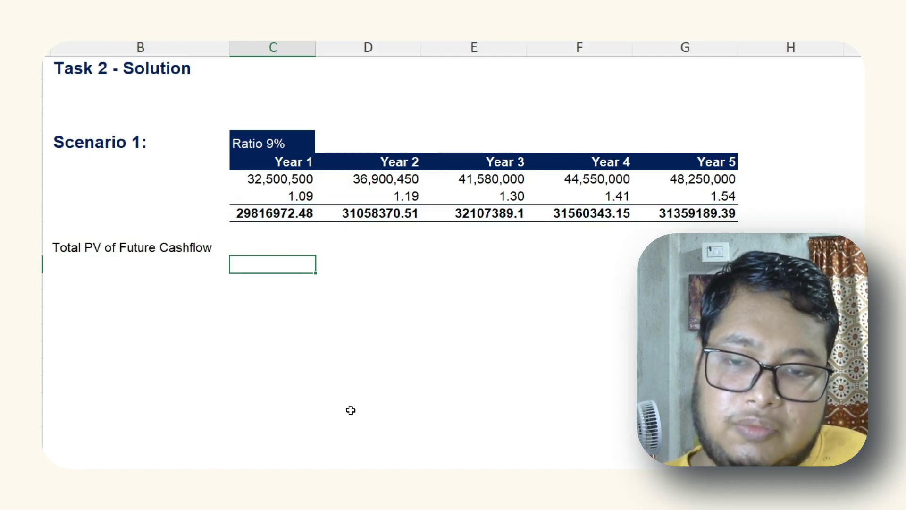
Total the five yearly present values in cell C11 with the formula =SUM(C9:G9)
{"action": "type", "text": "="}
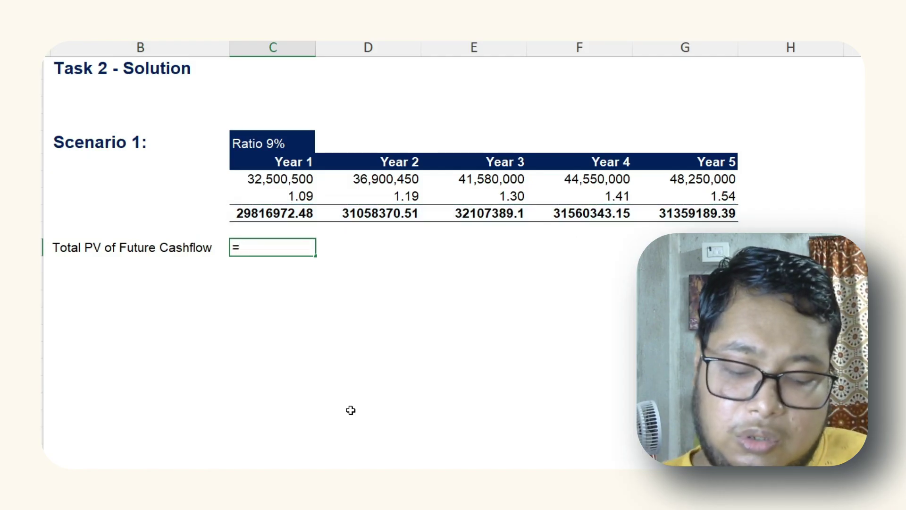
{"action": "type", "text": "sum"}
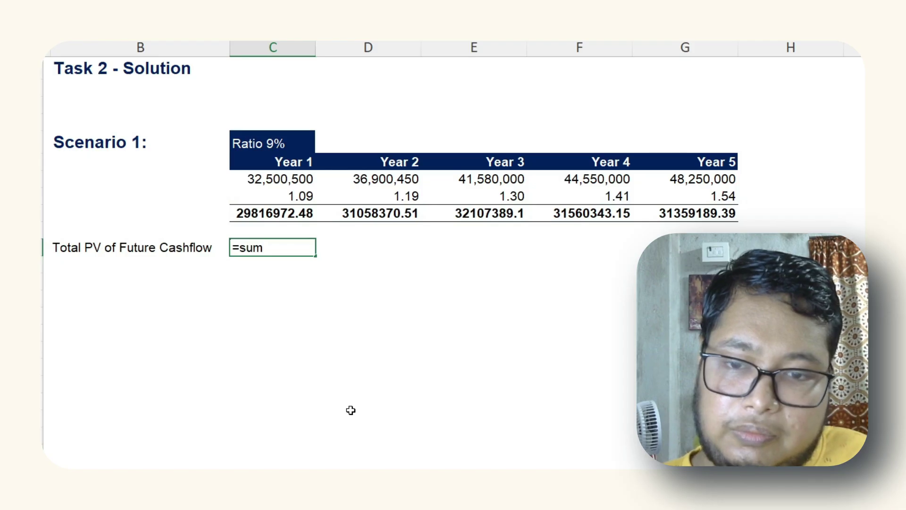
{"action": "key", "text": "BackSpace"}
{"action": "type", "text": "M"}
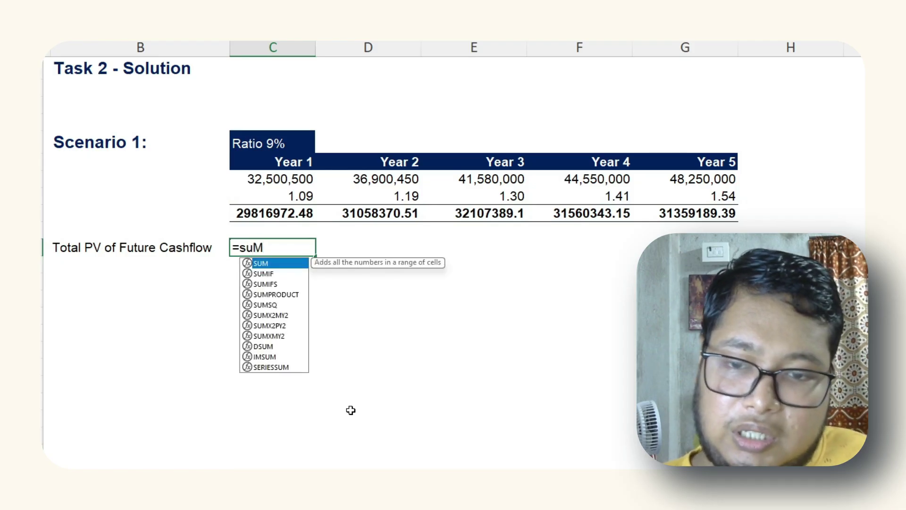
{"action": "key", "text": "Tab"}
{"action": "key", "text": "Up"}
{"action": "key", "text": "Up"}
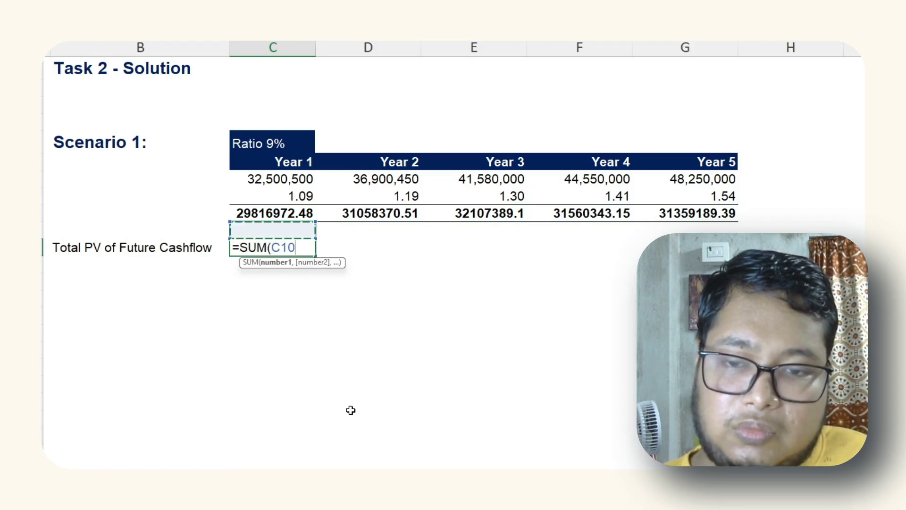
{"action": "key", "text": "shift+Right"}
{"action": "key", "text": "shift+Right"}
{"action": "key", "text": "shift+Right"}
{"action": "key", "text": "shift+Right"}
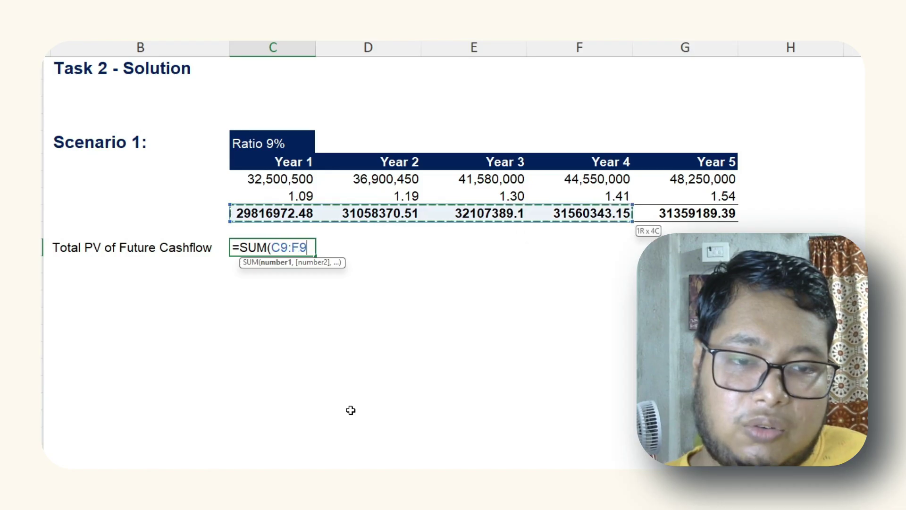
{"action": "type", "text": ")"}
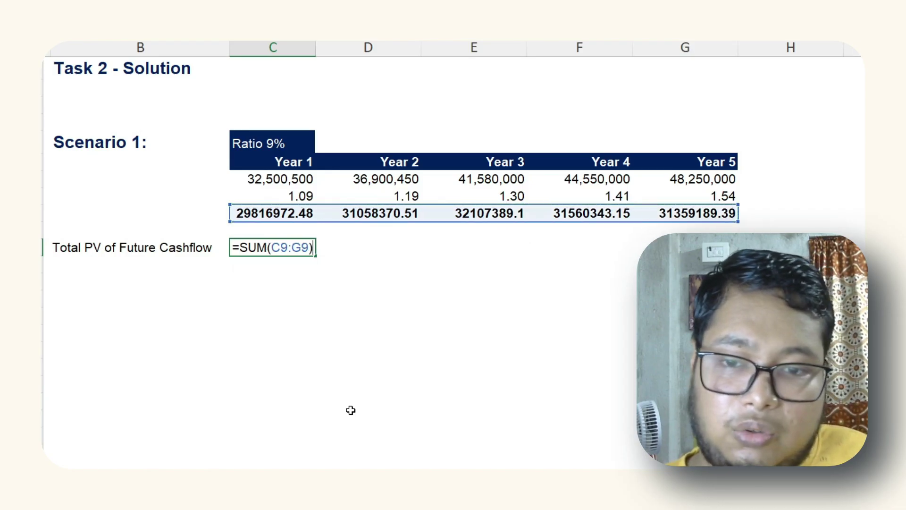
{"action": "key", "text": "Return"}
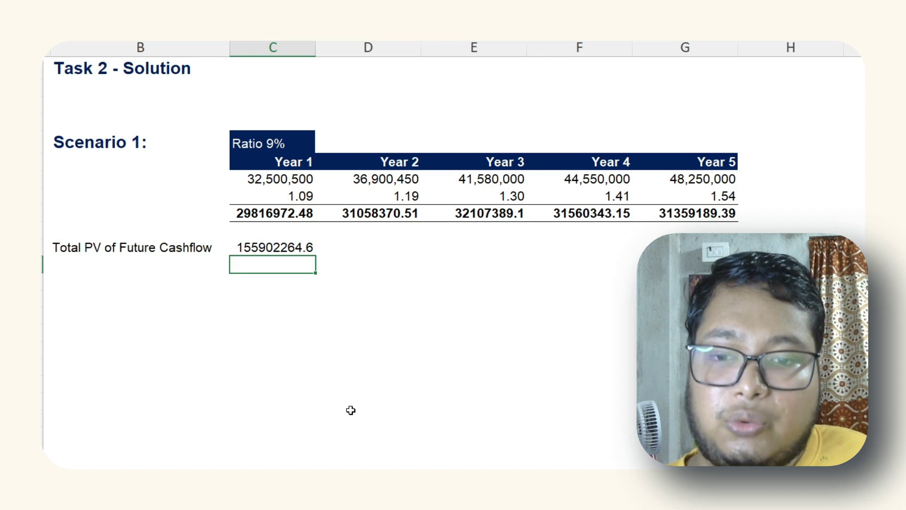
Copy the "Total PV of Future Cashflow" label from B11 to B13
{"action": "key", "text": "Down"}
{"action": "key", "text": "Left"}
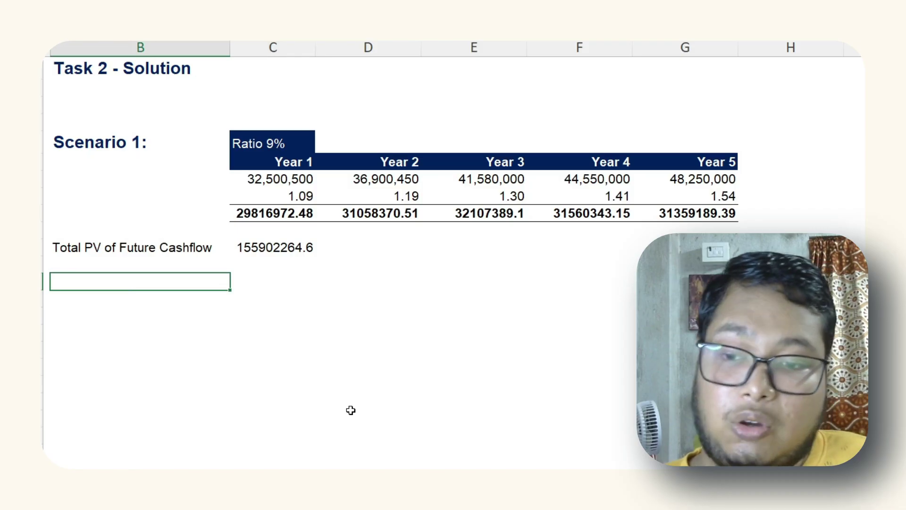
{"action": "key", "text": "Up"}
{"action": "key", "text": "Up"}
{"action": "key", "text": "ctrl+c"}
{"action": "key", "text": "Down"}
{"action": "key", "text": "Down"}
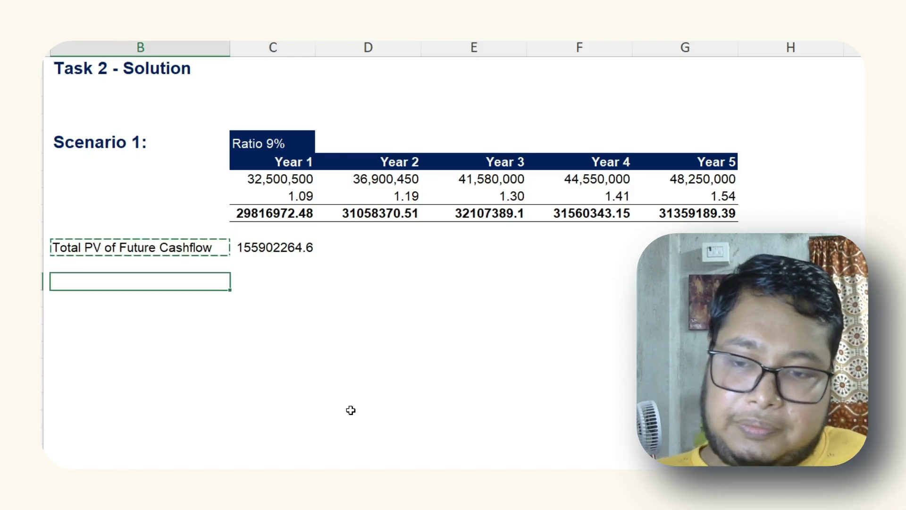
{"action": "key", "text": "ctrl+v"}
{"action": "key", "text": "Escape"}
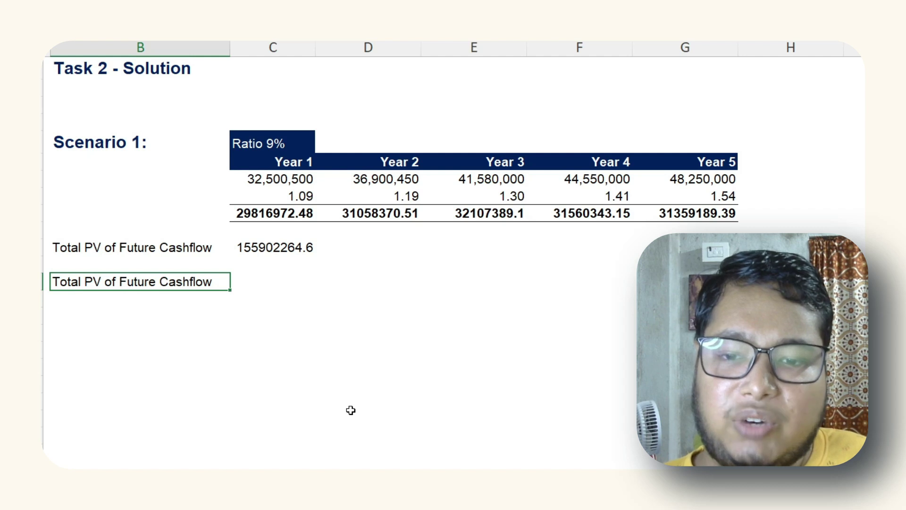
Start an NPV function formula in cell C13, beside the second total label
{"action": "key", "text": "Right"}
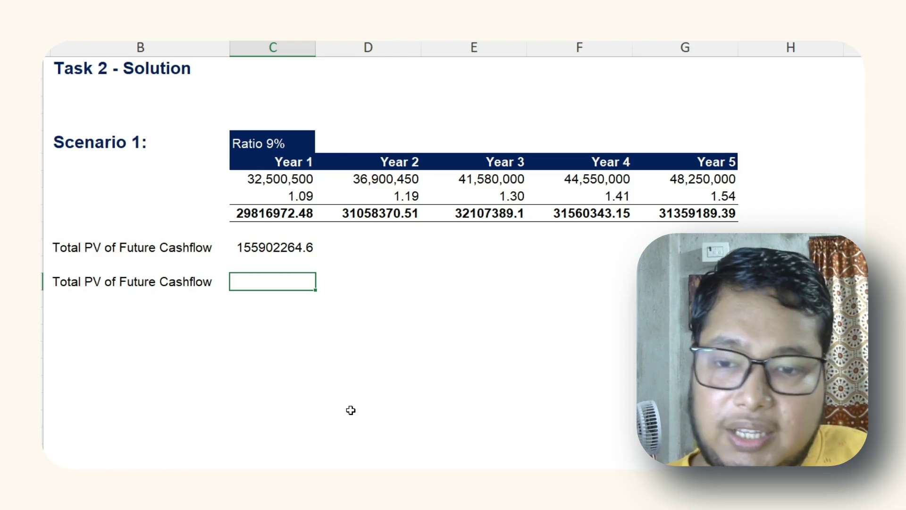
{"action": "type", "text": "=npv"}
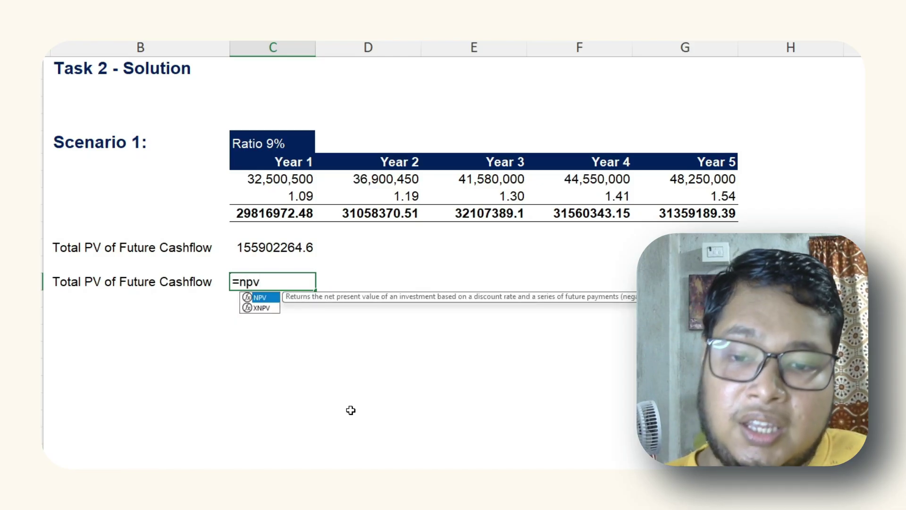
{"action": "key", "text": "Tab"}
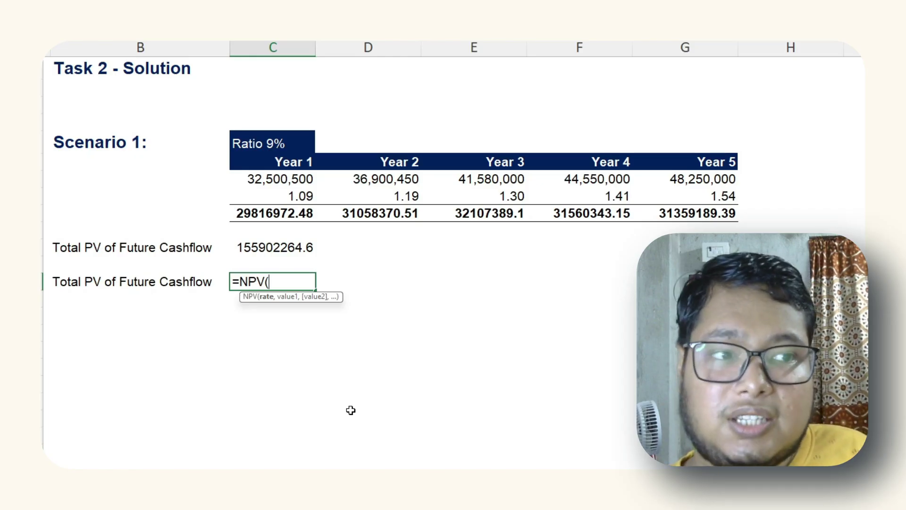
{"action": "key", "text": "Up"}
{"action": "key", "text": "Up"}
{"action": "key", "text": "Up"}
{"action": "key", "text": "Up"}
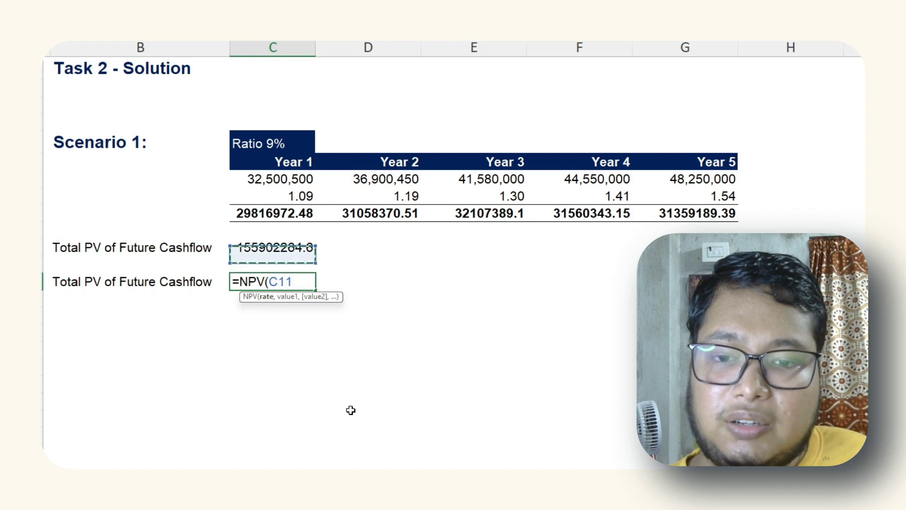
{"action": "key", "text": "shift+Right"}
{"action": "key", "text": "shift+Right"}
{"action": "key", "text": "shift+Right"}
{"action": "key", "text": "shift+Right"}
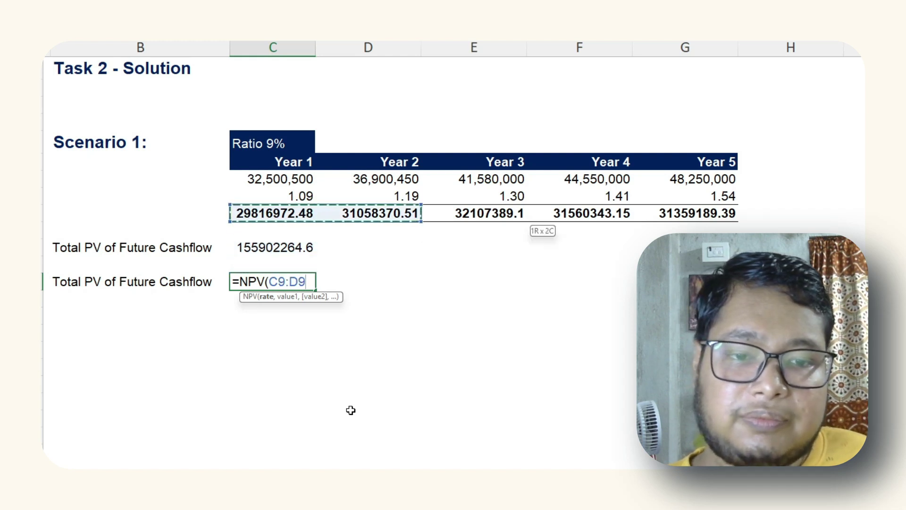
{"action": "type", "text": ")"}
{"action": "key", "text": "Left"}
{"action": "key", "text": "BackSpace"}
{"action": "key", "text": "BackSpace"}
{"action": "key", "text": "BackSpace"}
{"action": "key", "text": "BackSpace"}
{"action": "key", "text": "BackSpace"}
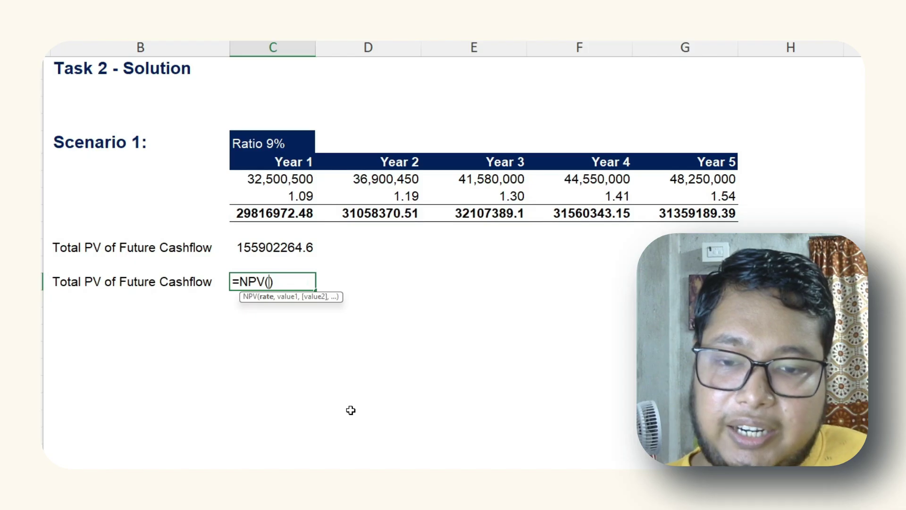
Set the discount rate cell C5 as the rate argument of the NPV formula in C13
{"action": "key", "text": "Home"}
{"action": "key", "text": "End"}
{"action": "key", "text": "BackSpace"}
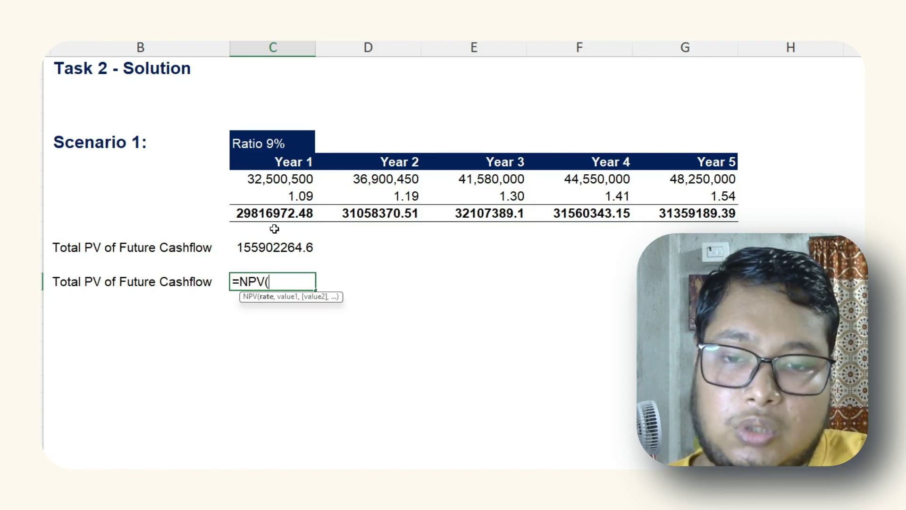
{"action": "left_click", "coordinate": [250, 141]}
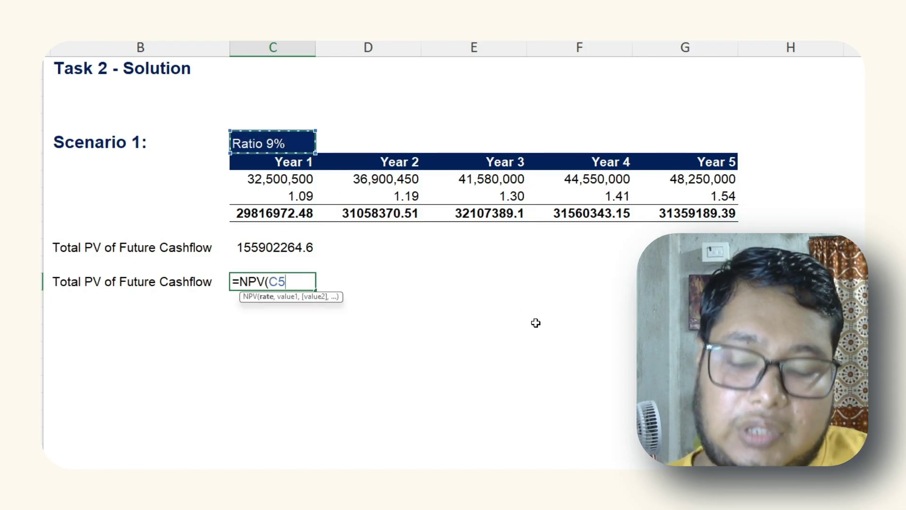
{"action": "type", "text": ","}
Use the discounted yearly values C9:G9 as the NPV cash flows and enter the formula =NPV(C5,C9:G9) in C13
{"action": "key", "text": "Up"}
{"action": "key", "text": "Up"}
{"action": "key", "text": "Up"}
{"action": "key", "text": "Up"}
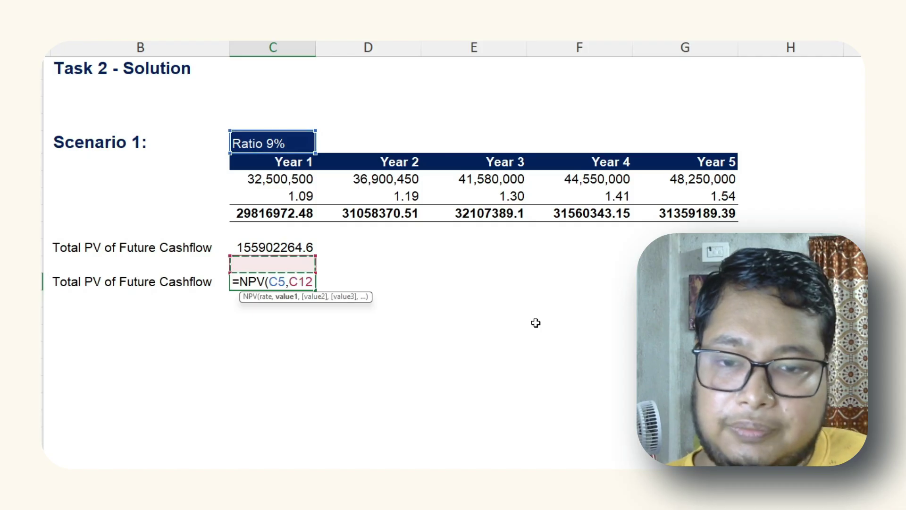
{"action": "key", "text": "shift+Right"}
{"action": "key", "text": "shift+Right"}
{"action": "key", "text": "shift+Right"}
{"action": "key", "text": "shift+Right"}
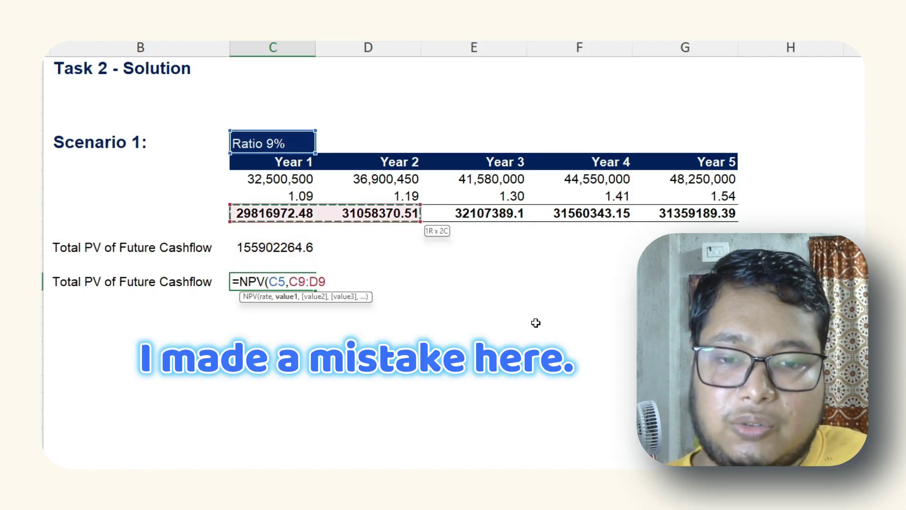
{"action": "type", "text": ")"}
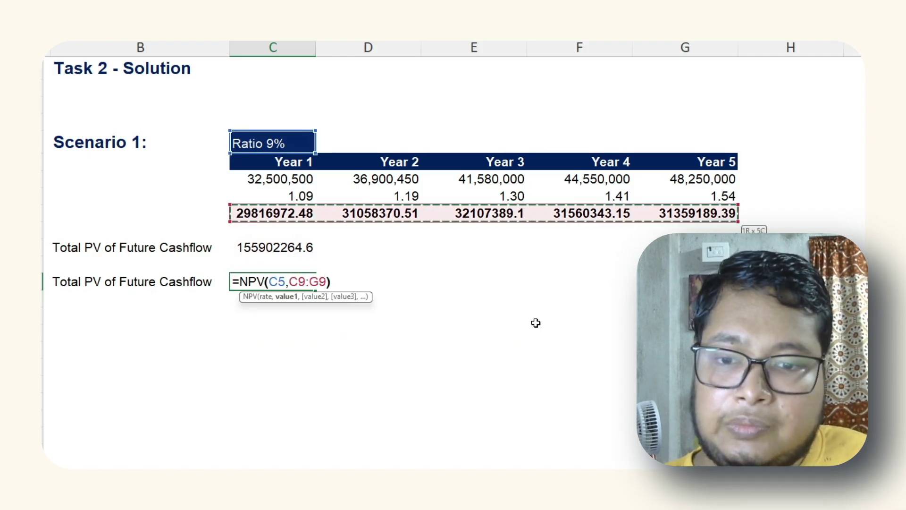
{"action": "key", "text": "Return"}
Replace the value range in C13 with the undiscounted yearly cash flows, making the formula =NPV(C5,C7:G7)
{"action": "double_click", "coordinate": [299, 282]}
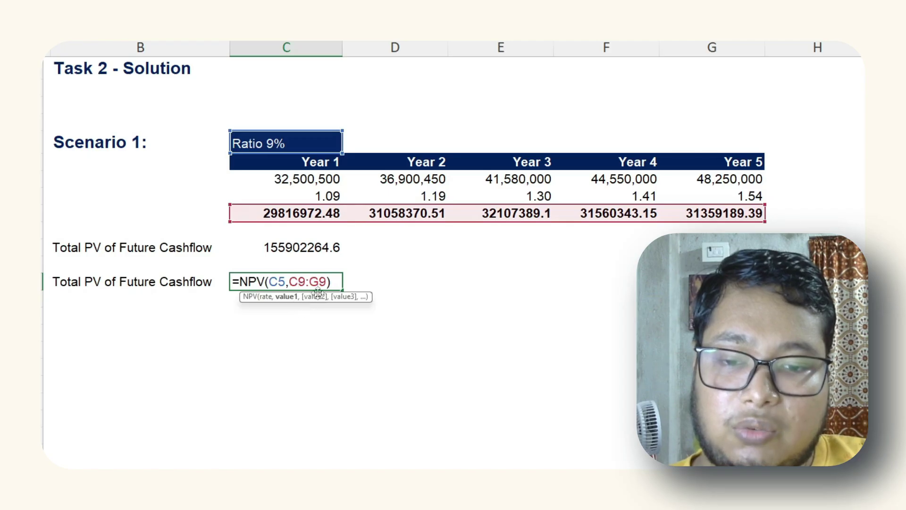
{"action": "left_click_drag", "start_coordinate": [326, 281], "coordinate": [289, 282]}
{"action": "key", "text": "BackSpace"}
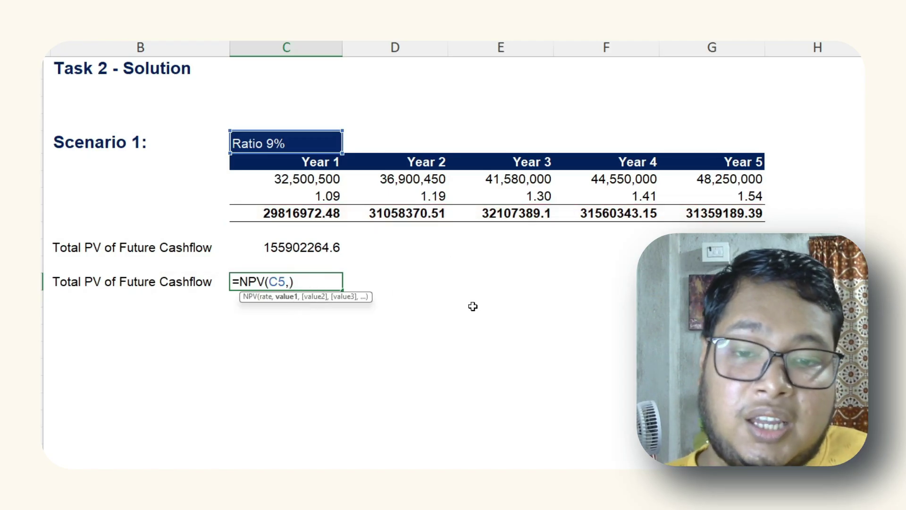
{"action": "key", "text": "Home"}
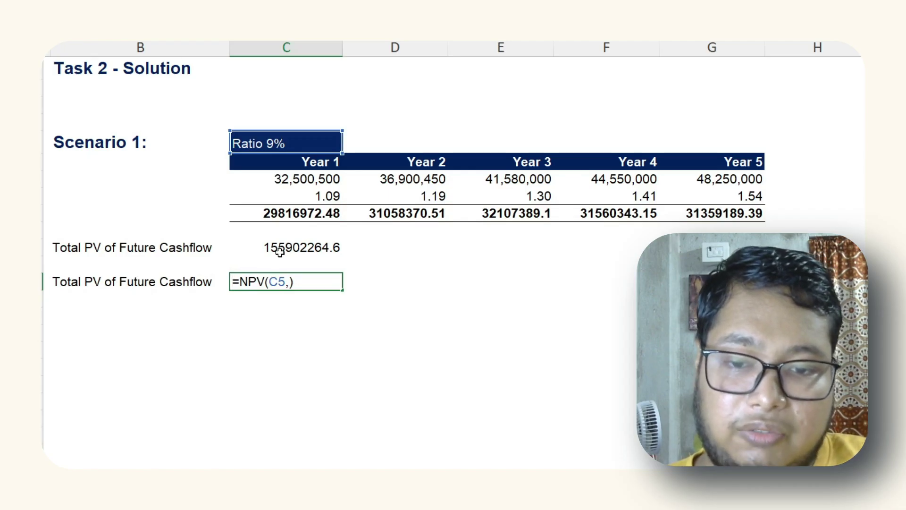
{"action": "left_click", "coordinate": [291, 282]}
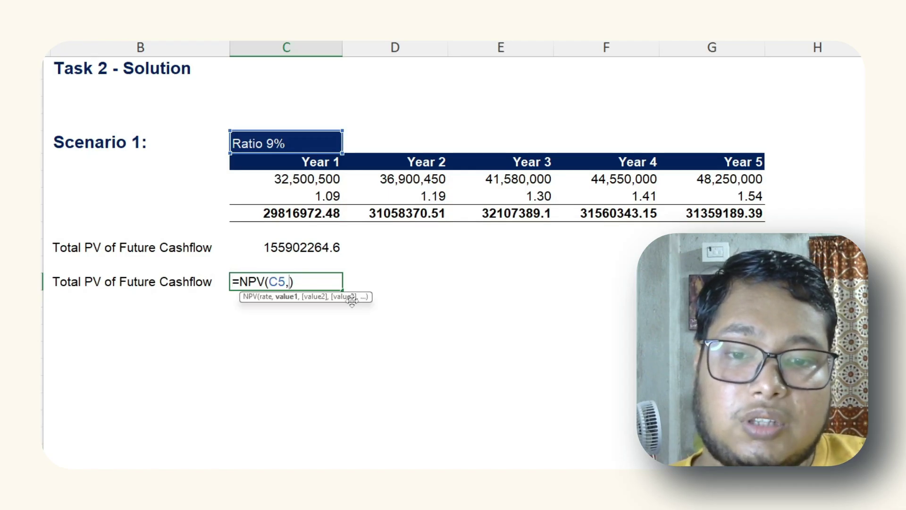
{"action": "left_click_drag", "start_coordinate": [285, 182], "coordinate": [694, 182]}
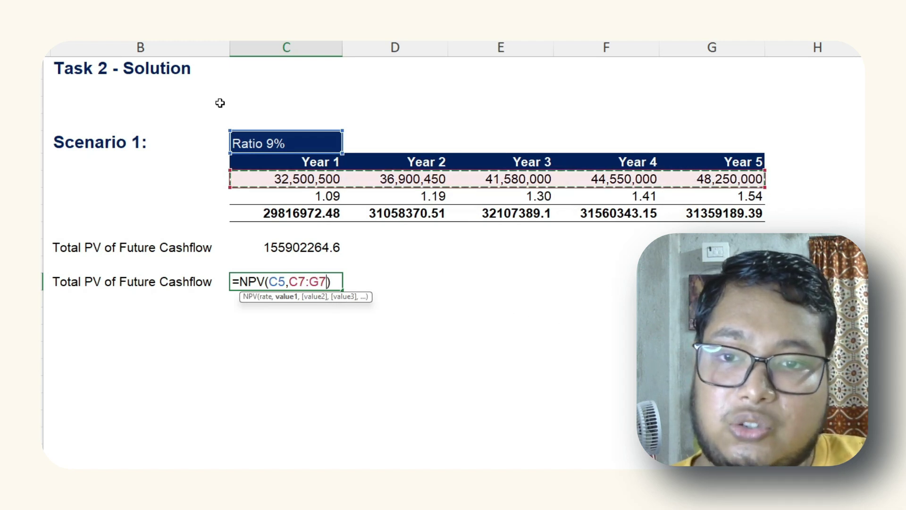
{"action": "key", "text": "ctrl+Return"}
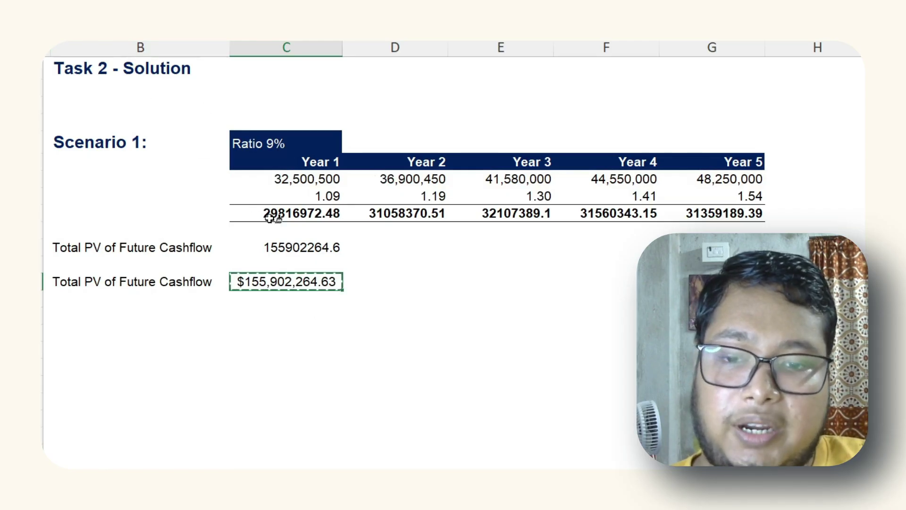
Copy the currency format of the NPV result in C13 to the summed total in C11 and compare both totals
{"action": "left_click", "coordinate": [283, 248]}
{"action": "left_click", "coordinate": [398, 376]}
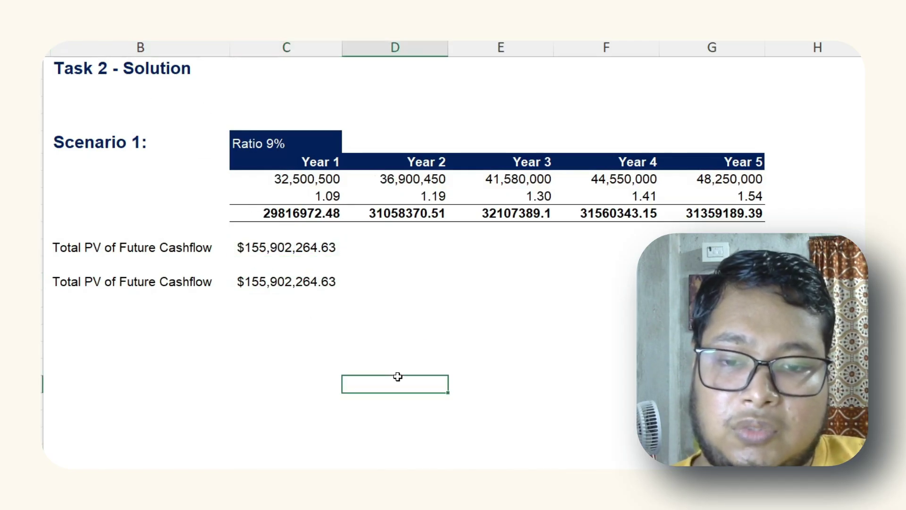
{"action": "left_click", "coordinate": [277, 248]}
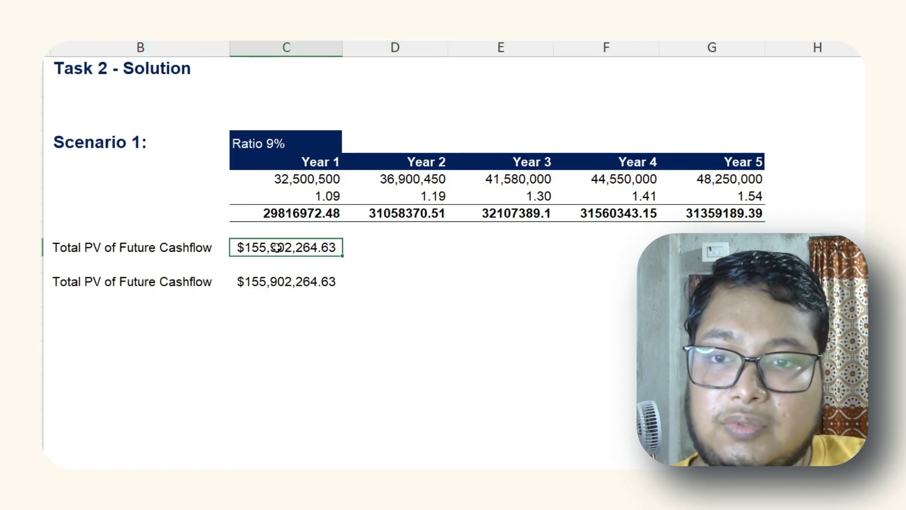
{"action": "left_click", "coordinate": [281, 282]}
{"action": "left_click", "coordinate": [289, 317]}
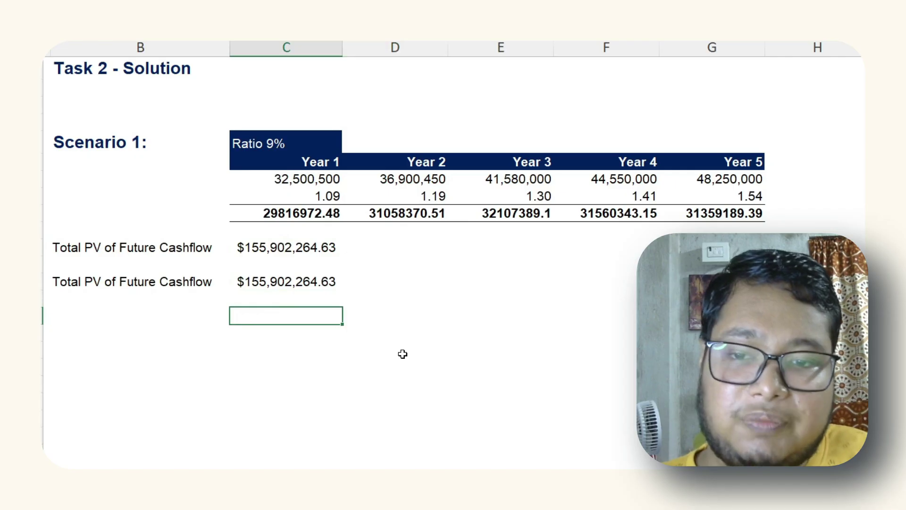
{"action": "key", "text": "Up"}
{"action": "key", "text": "Up"}
{"action": "key", "text": "Up"}
{"action": "key", "text": "Up"}
{"action": "key", "text": "Up"}
{"action": "key", "text": "Up"}
{"action": "key", "text": "Up"}
{"action": "key", "text": "Up"}
{"action": "key", "text": "Up"}
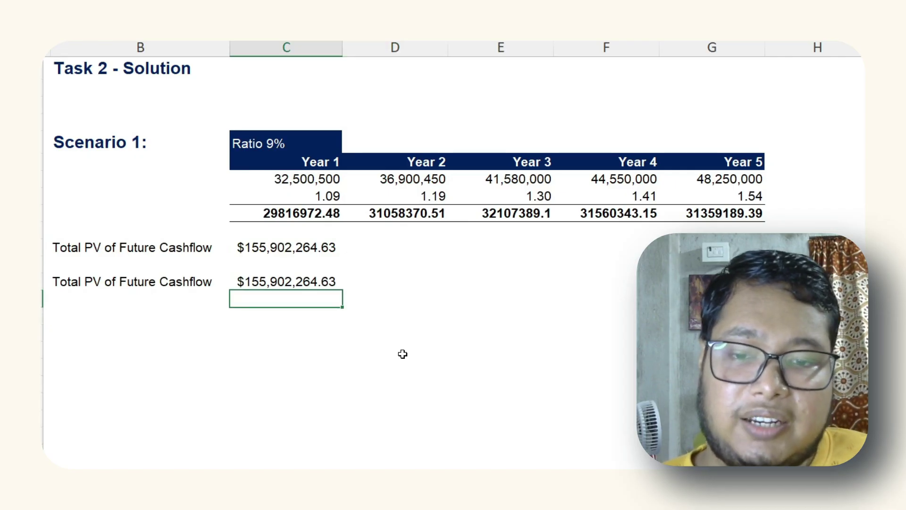
{"action": "key", "text": "Down"}
{"action": "key", "text": "Down"}
{"action": "key", "text": "Down"}
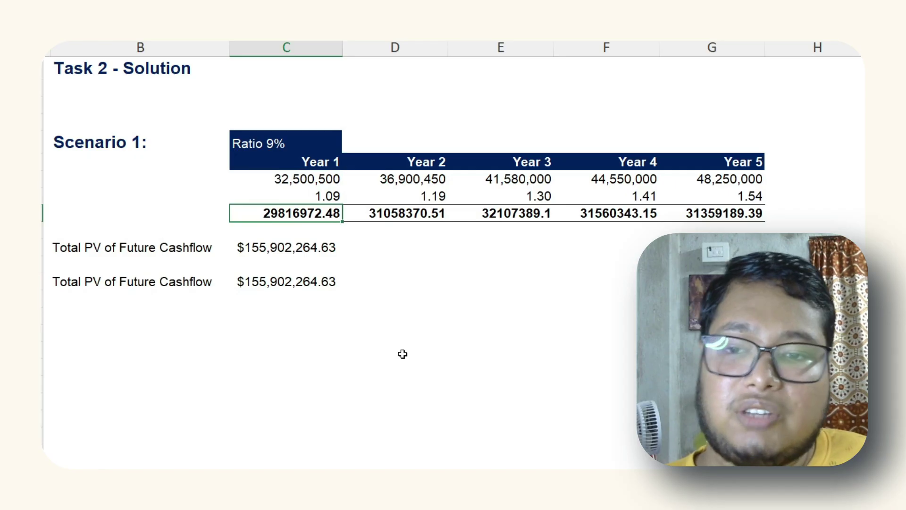
{"action": "key", "text": "Up"}
{"action": "key", "text": "Up"}
{"action": "key", "text": "Up"}
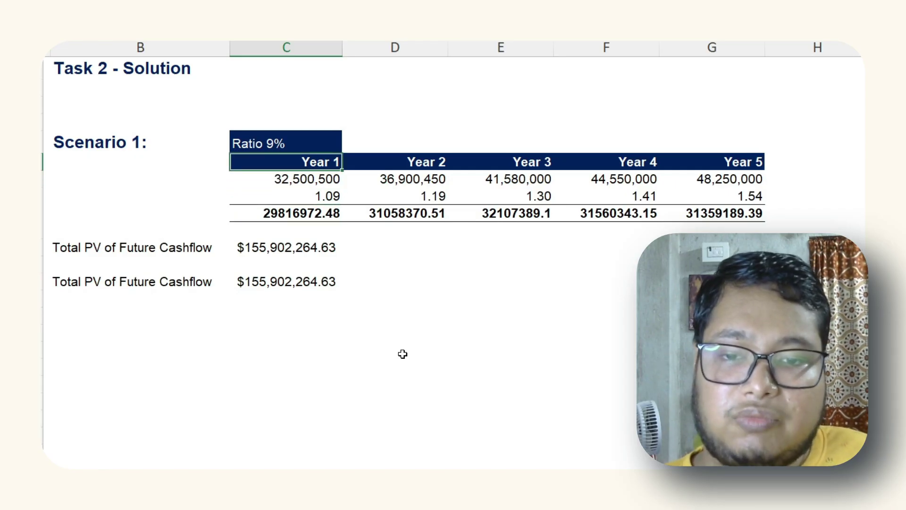
{"action": "key", "text": "Down"}
{"action": "key", "text": "Down"}
{"action": "key", "text": "Down"}
{"action": "key", "text": "Down"}
{"action": "key", "text": "Down"}
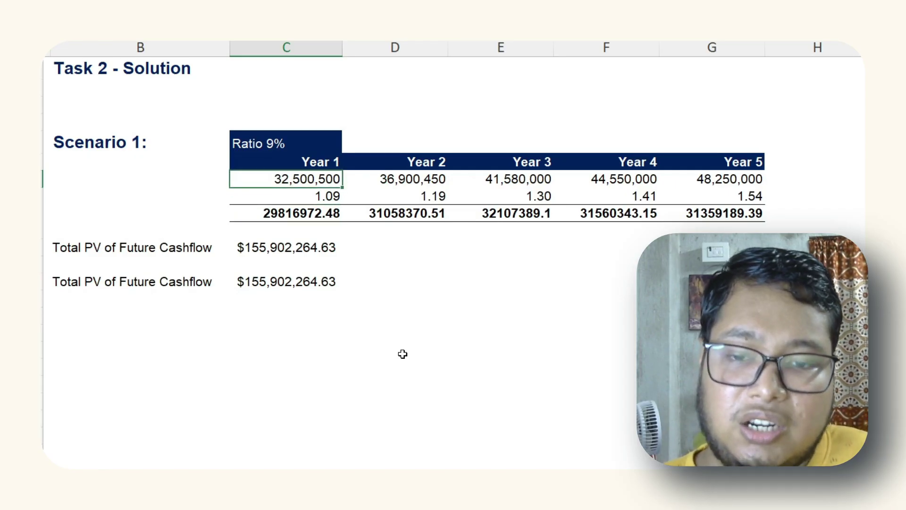
{"action": "key", "text": "Down"}
{"action": "key", "text": "Down"}
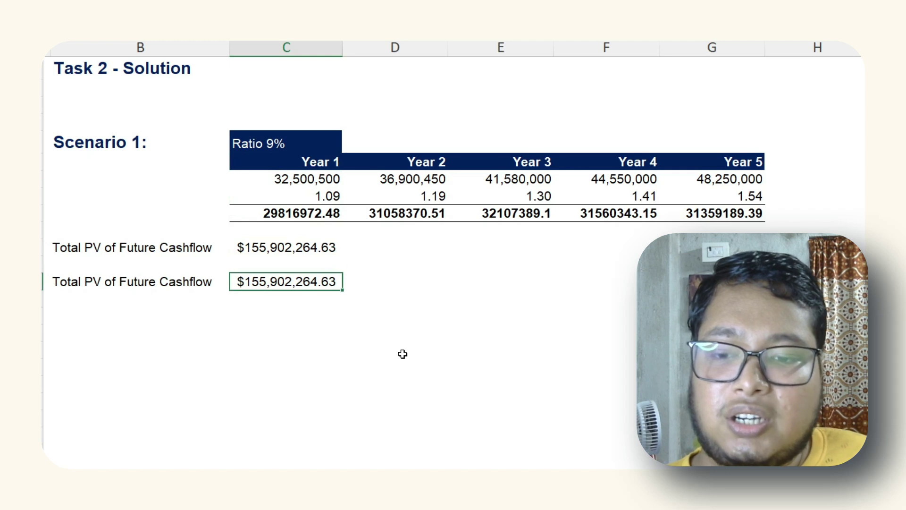
{"action": "key", "text": "Left"}
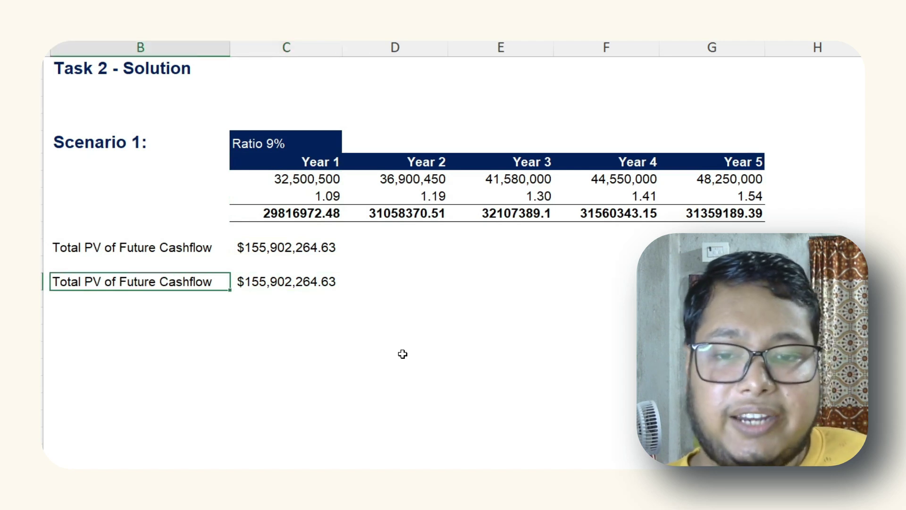
{"action": "key", "text": "Right"}
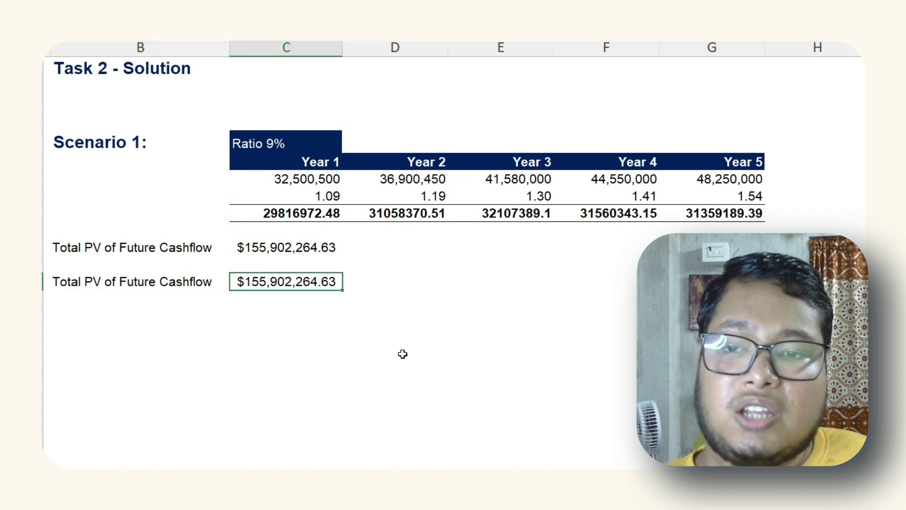